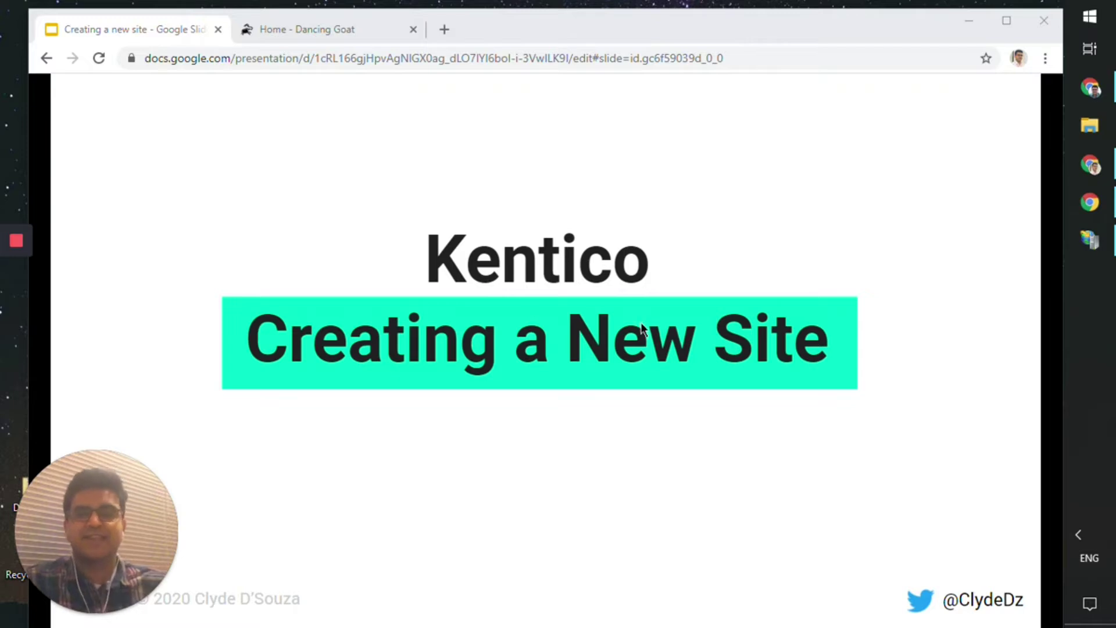
- Advance past the title and Xperience slides to the presenter introduction slide
{"action": "left_click", "coordinate": [650, 257]}
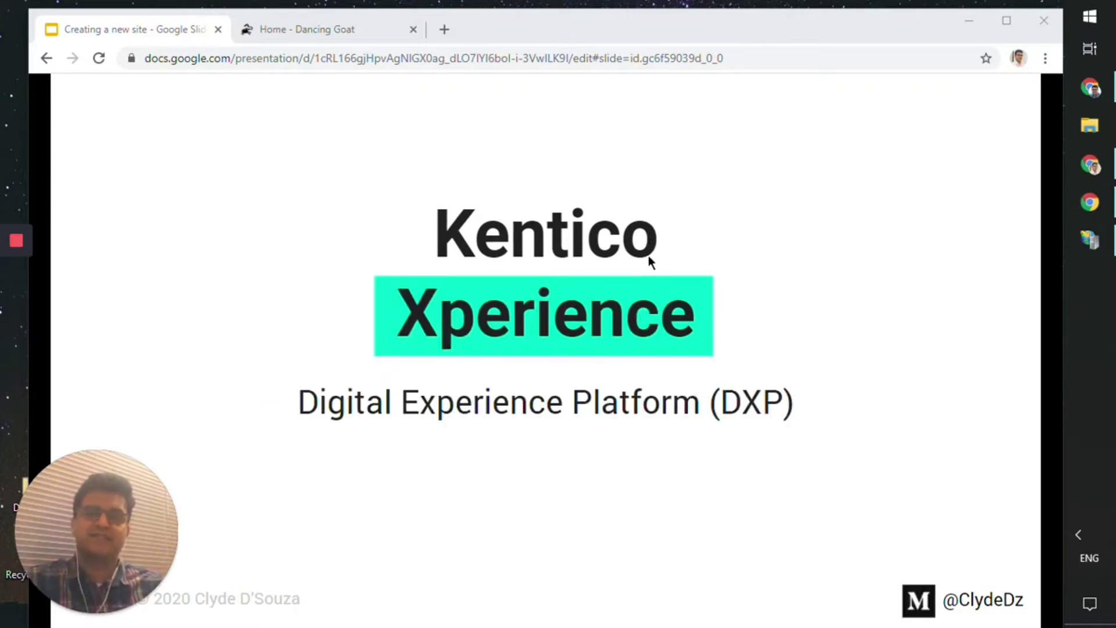
{"action": "left_click", "coordinate": [678, 260]}
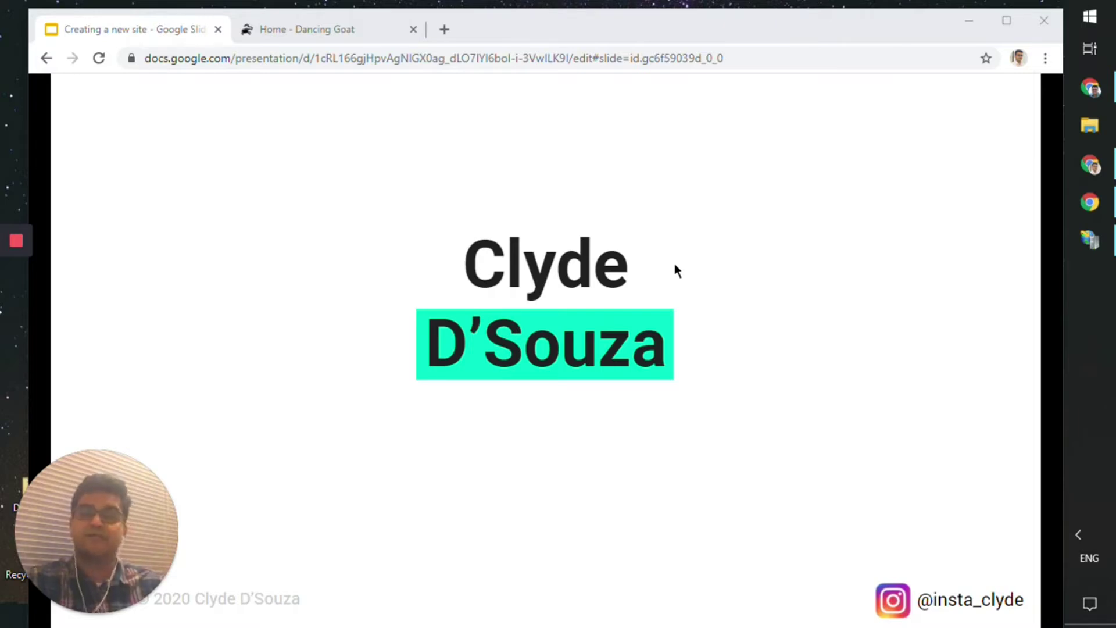
{"action": "left_click", "coordinate": [675, 266]}
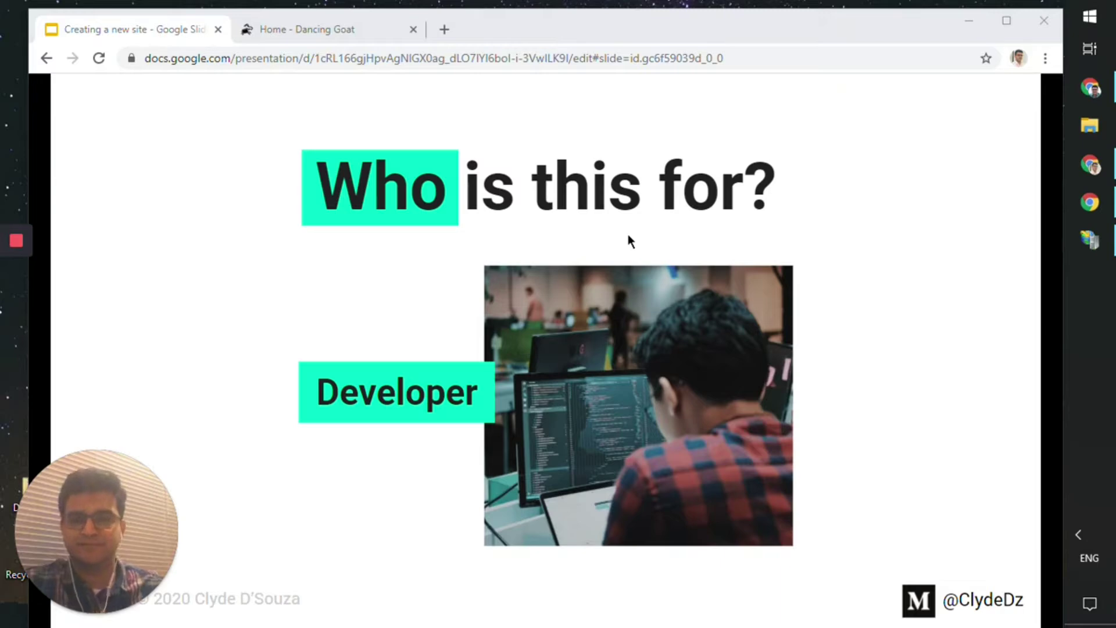
{"action": "key", "text": "Right"}
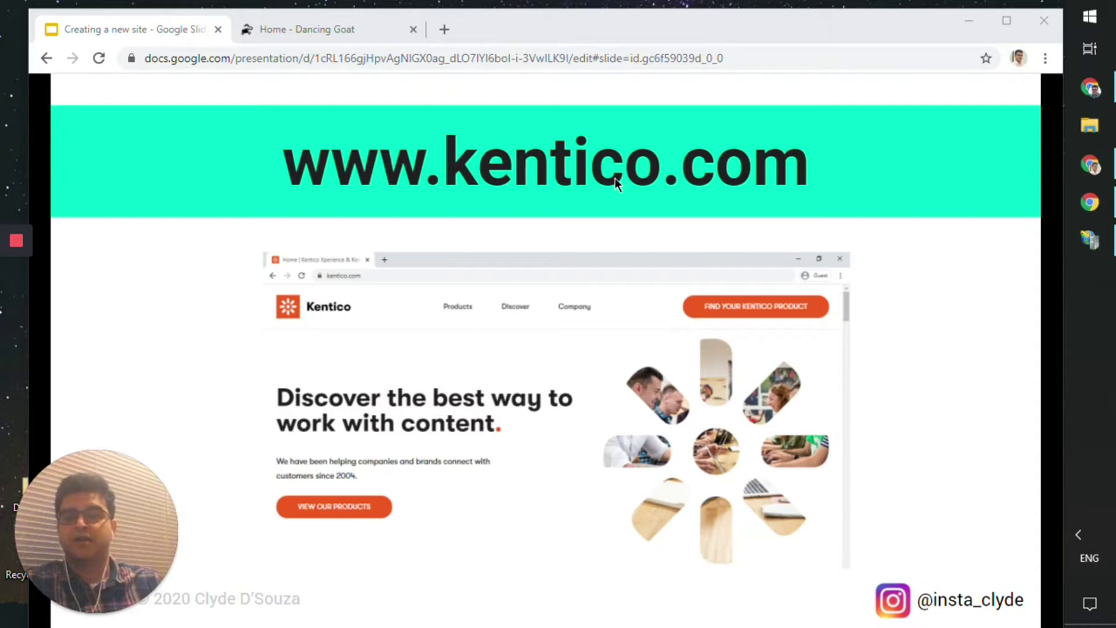
{"action": "key", "text": "Right"}
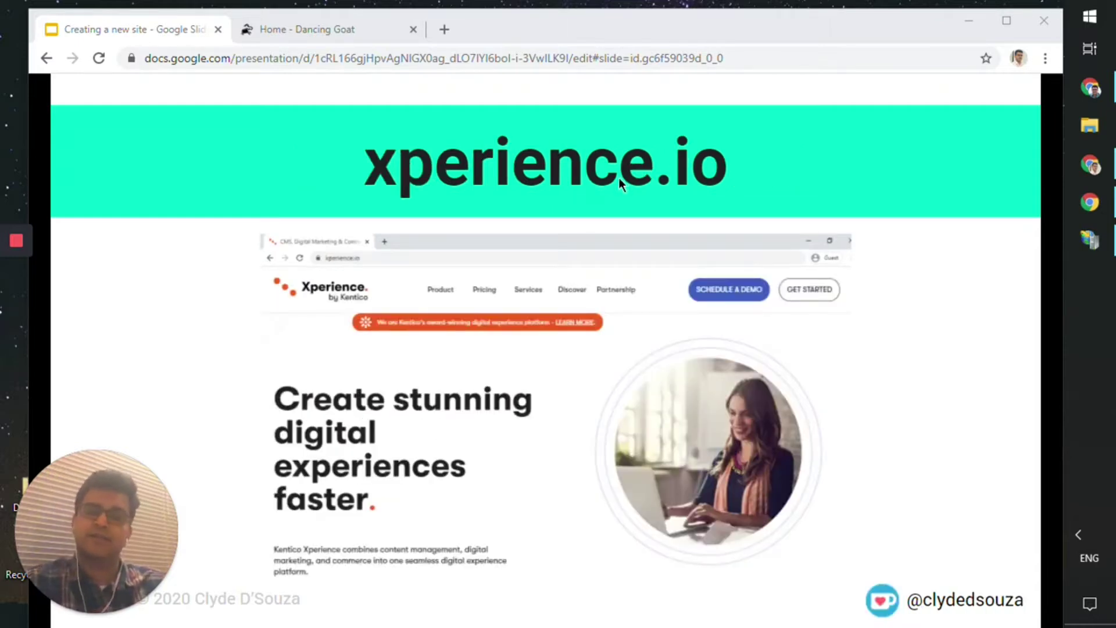
- Switch to the Dancing Goat home page and extend its address to localhost:661/admin
{"action": "left_click", "coordinate": [351, 30]}
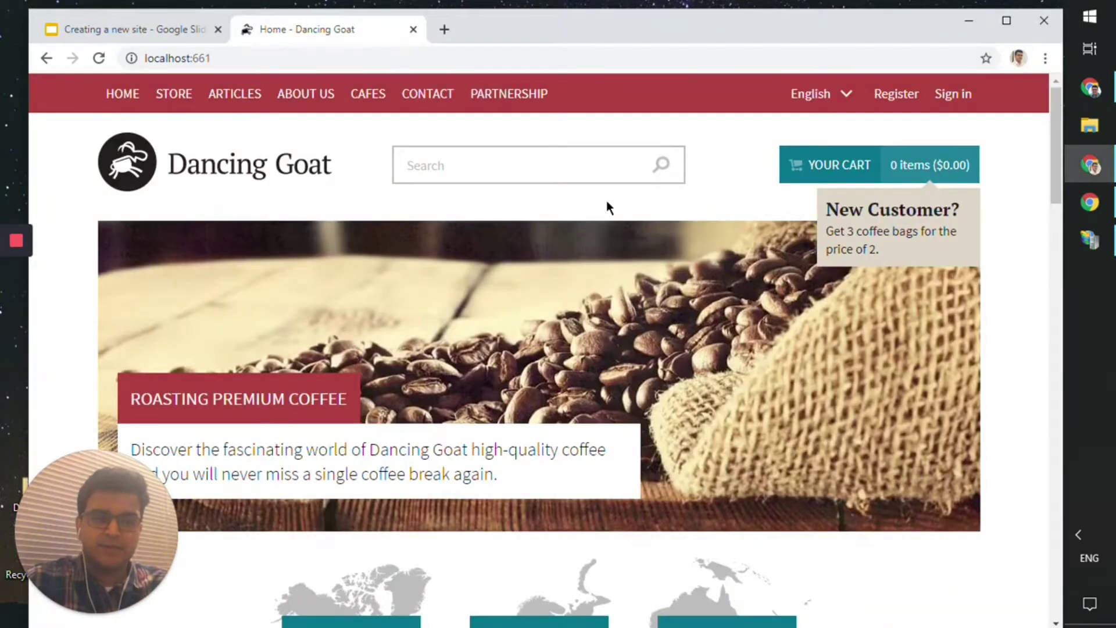
{"action": "left_click", "coordinate": [234, 58]}
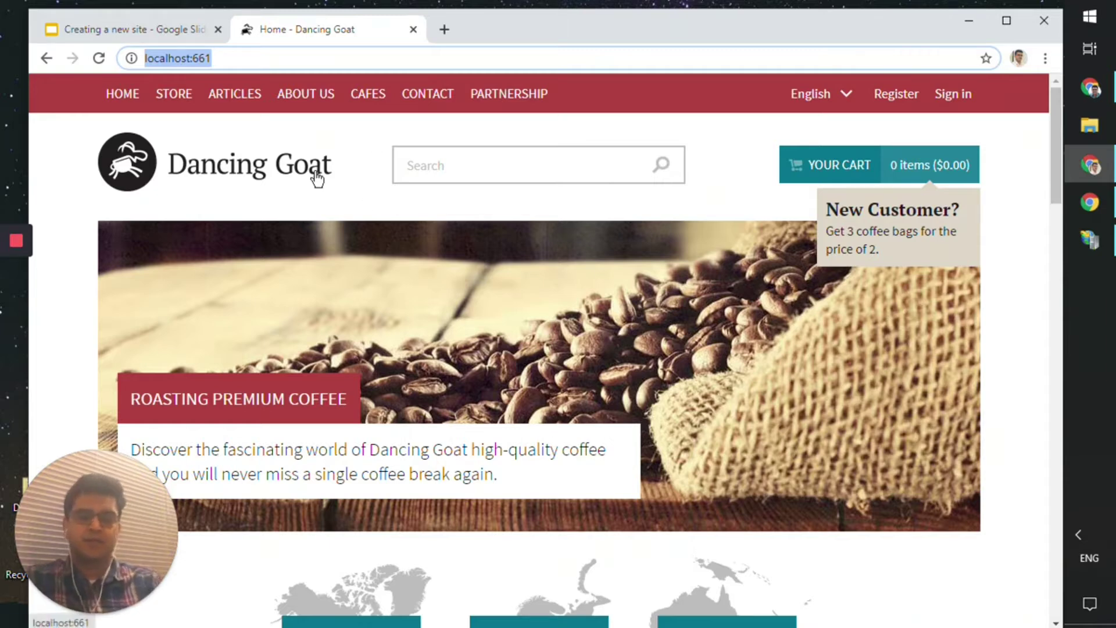
{"action": "key", "text": "End"}
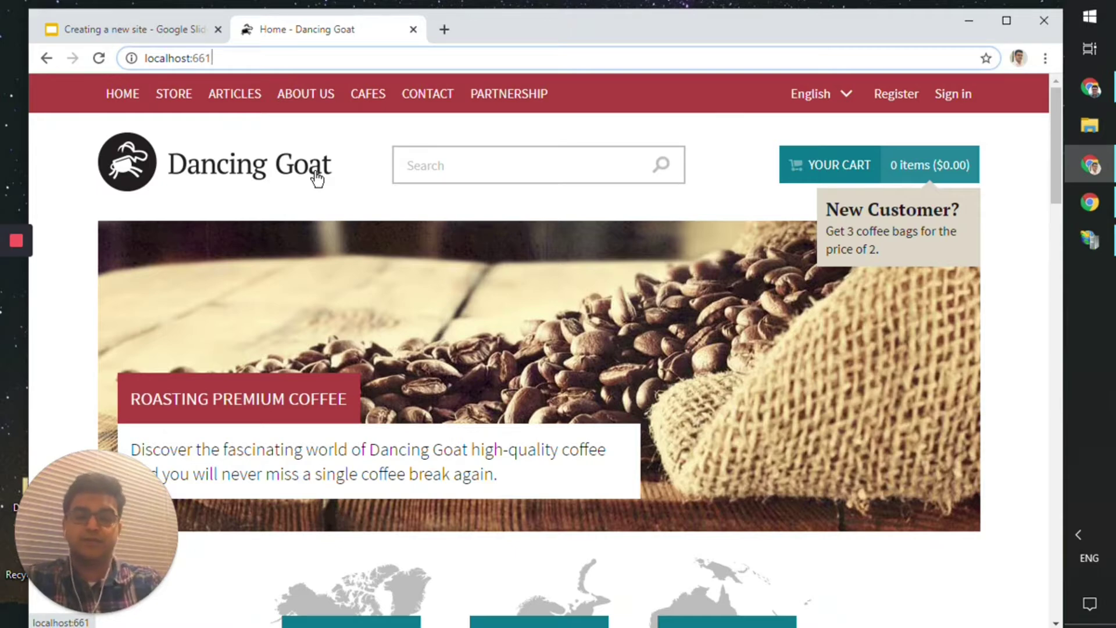
{"action": "key", "text": "ctrl+l"}
{"action": "key", "text": "End"}
{"action": "type", "text": "admin"}
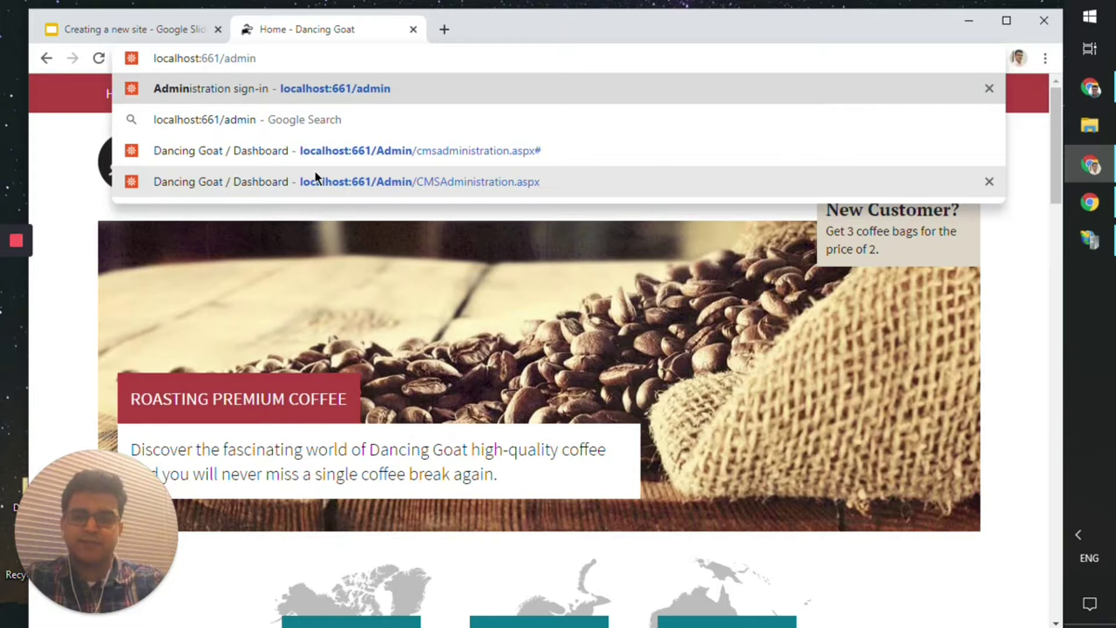
- Load the admin page, accept the suggested administrator user name, and sign in
{"action": "key", "text": "Return"}
{"action": "type", "text": "admini"}
{"action": "key", "text": "Down"}
{"action": "key", "text": "Return"}
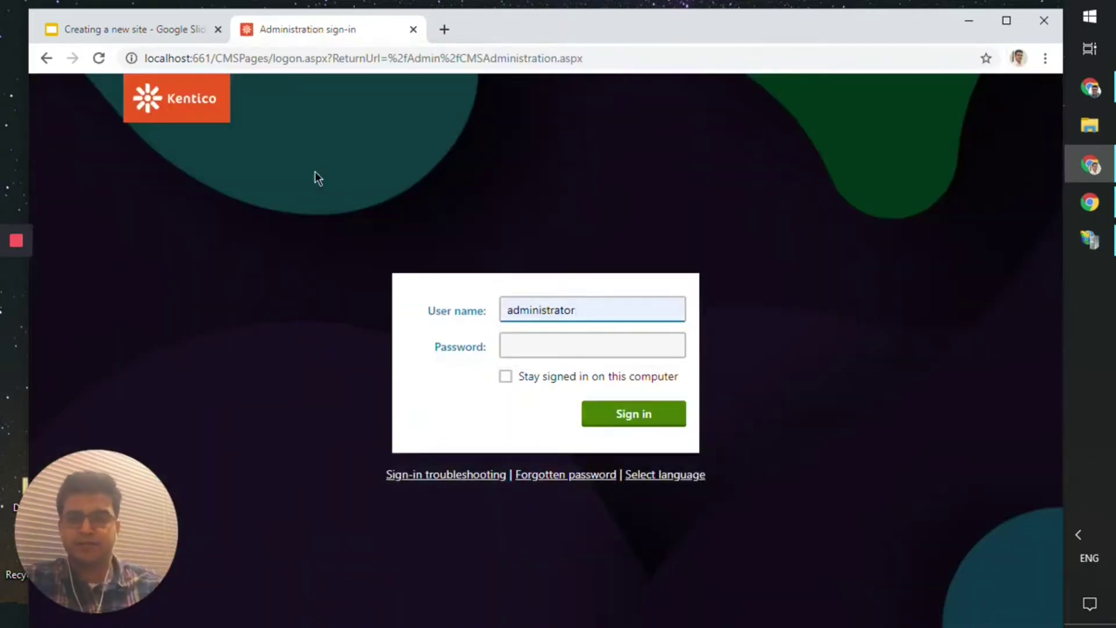
{"action": "left_click", "coordinate": [546, 345]}
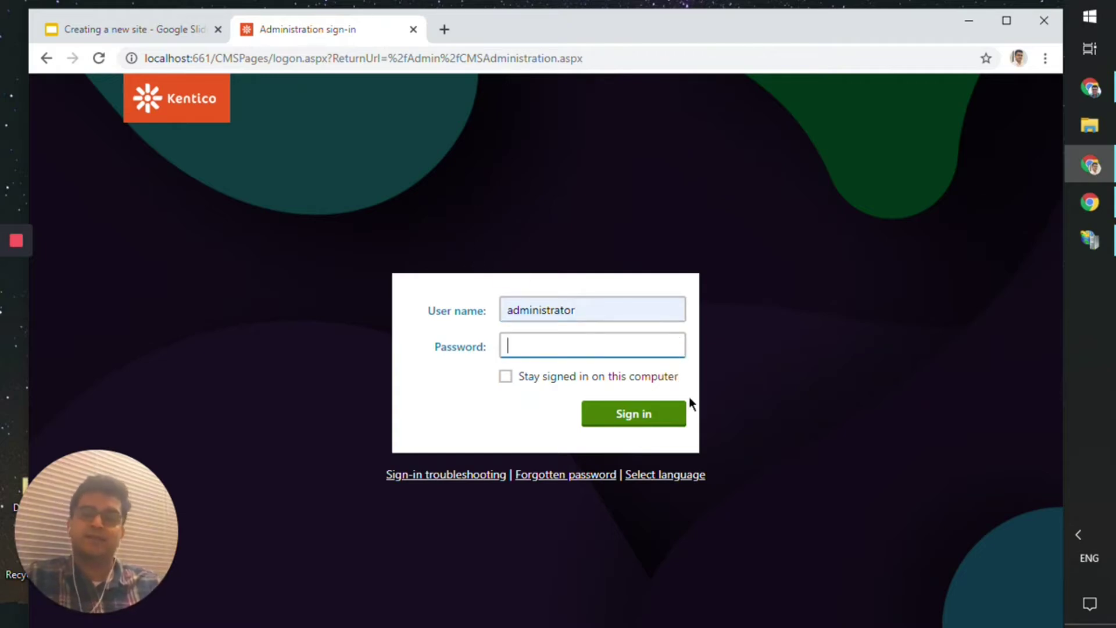
{"action": "left_click", "coordinate": [632, 417]}
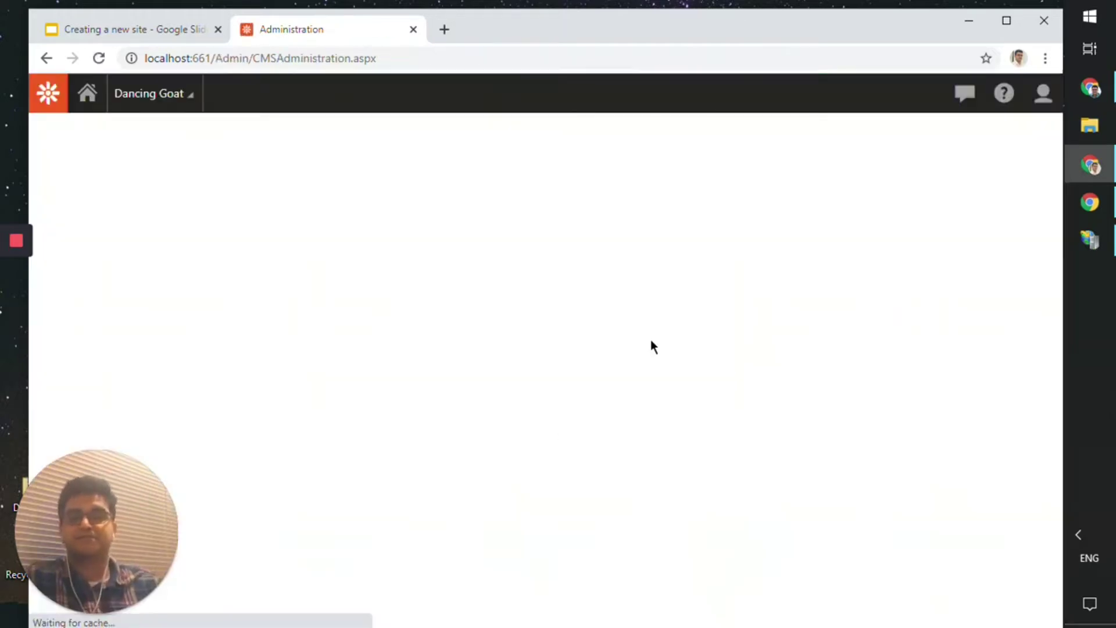
- Check the two sites in the site selector without switching
{"action": "scroll", "coordinate": [574, 232], "scroll_direction": "down", "scroll_amount": 3}
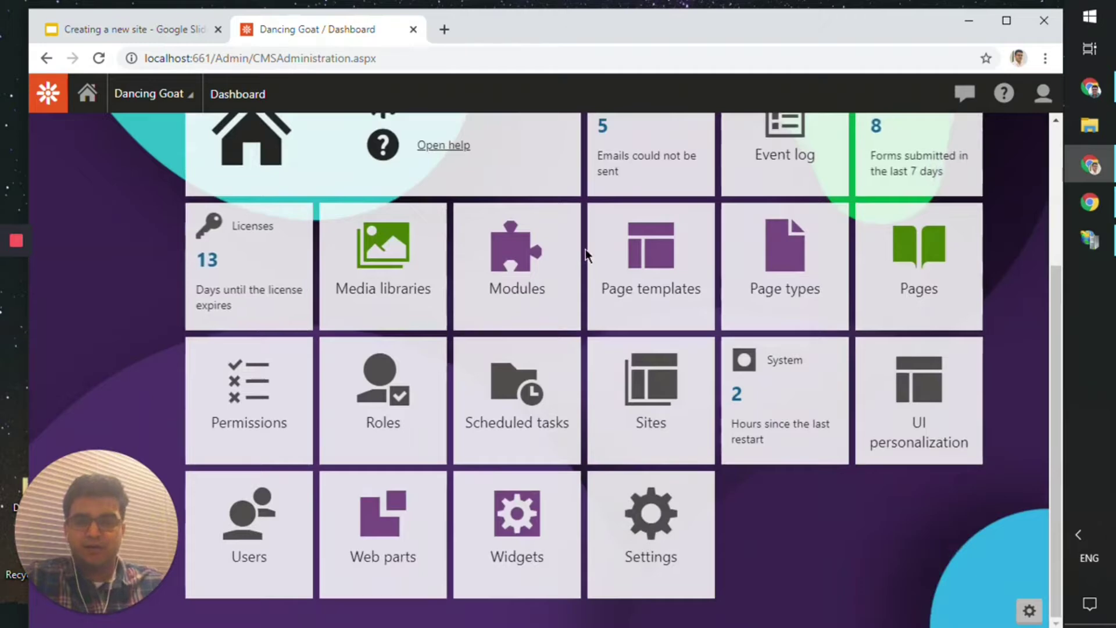
{"action": "scroll", "coordinate": [585, 249], "scroll_direction": "up", "scroll_amount": 3}
{"action": "left_click", "coordinate": [186, 103]}
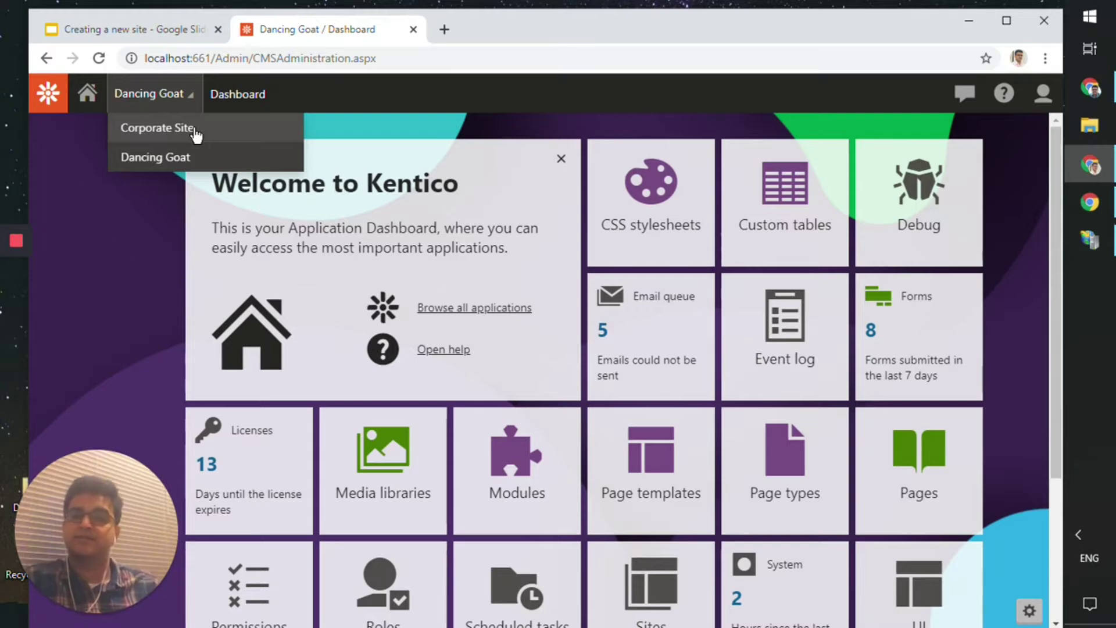
{"action": "left_click", "coordinate": [184, 104]}
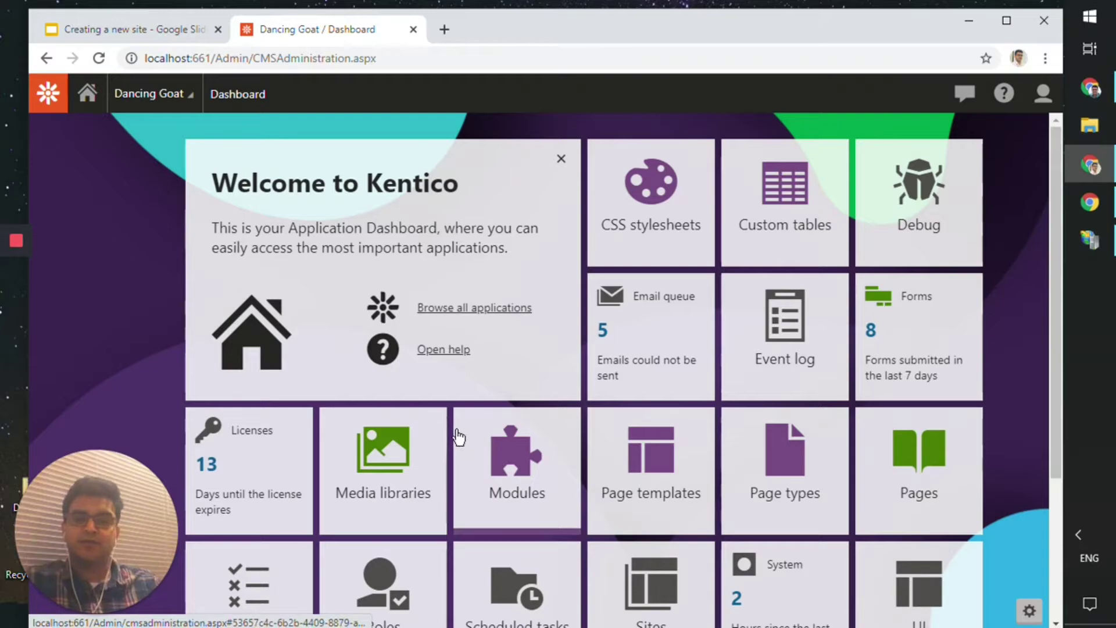
- Scroll the dashboard, then bring up the Applications list
{"action": "scroll", "coordinate": [459, 438], "scroll_direction": "down", "scroll_amount": 2}
{"action": "scroll", "coordinate": [762, 522], "scroll_direction": "up", "scroll_amount": 1}
{"action": "scroll", "coordinate": [744, 512], "scroll_direction": "down", "scroll_amount": 2}
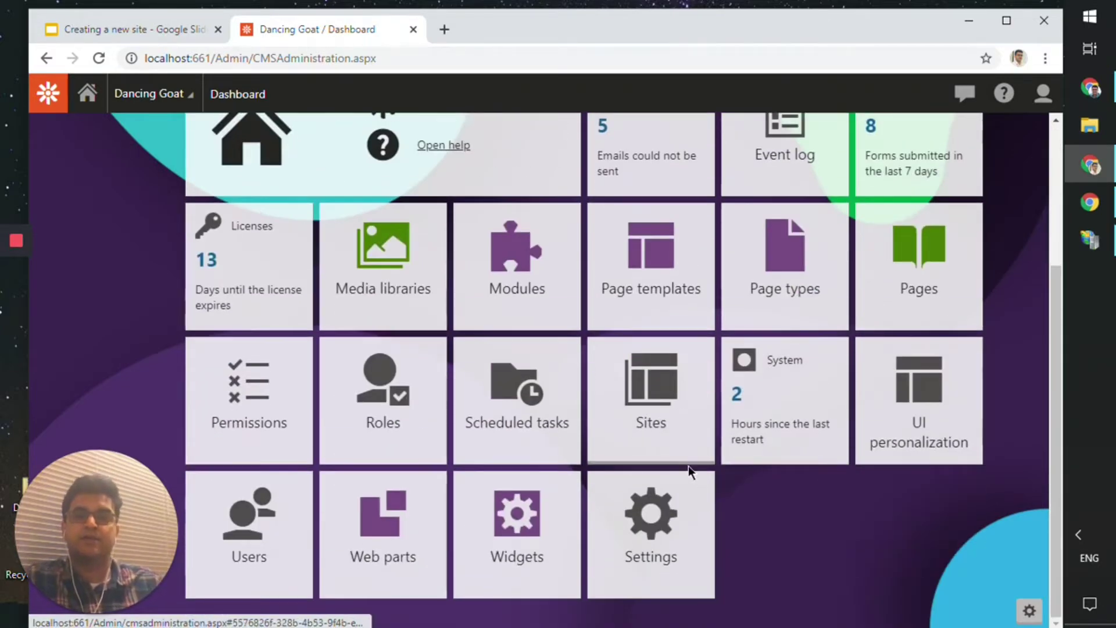
{"action": "left_click", "coordinate": [48, 96]}
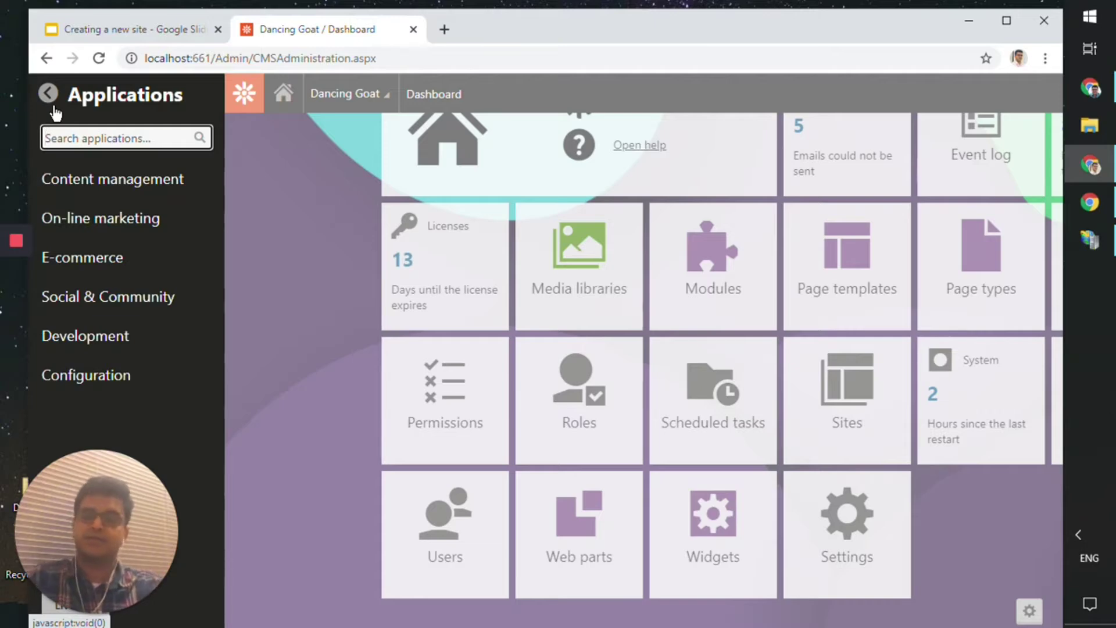
- Find the Sites application by searching 'sites' and launch the New site wizard
{"action": "type", "text": "sites"}
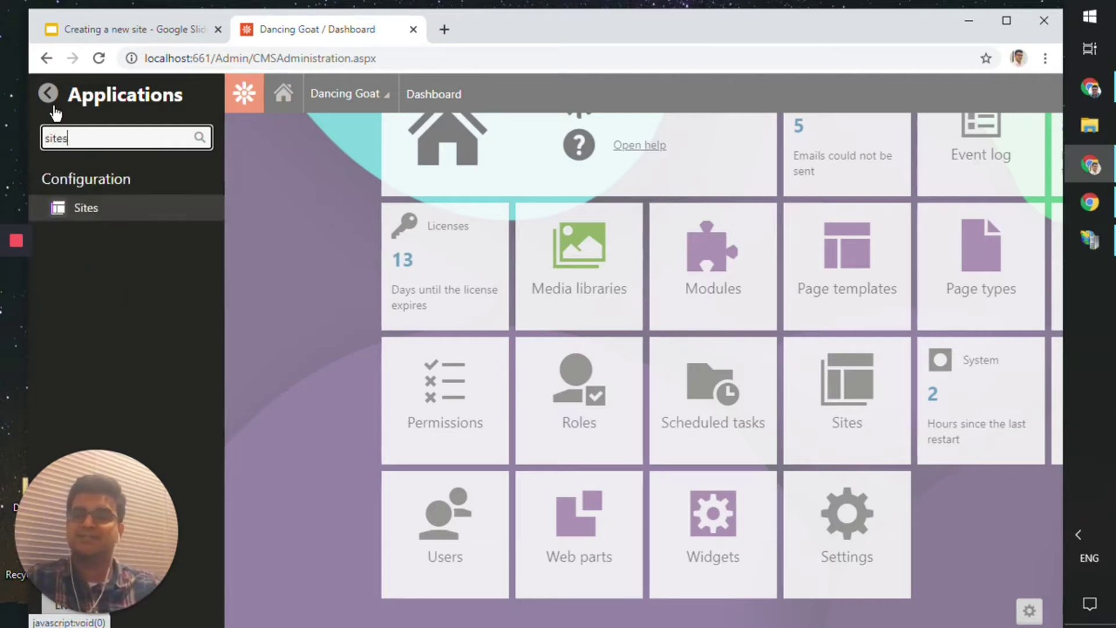
{"action": "left_click", "coordinate": [100, 208]}
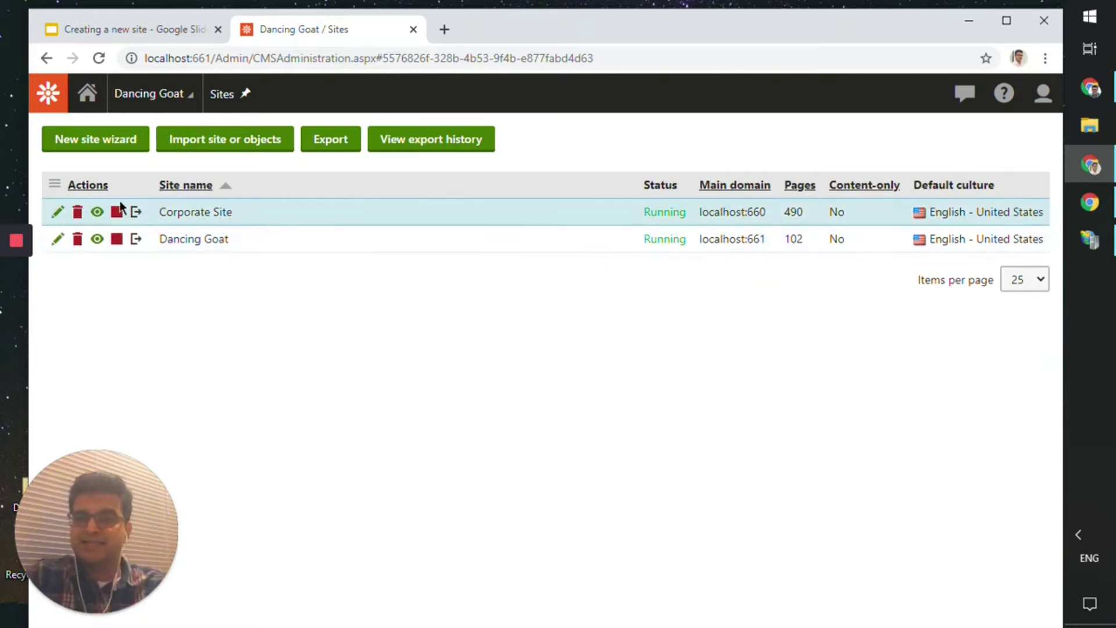
{"action": "left_click", "coordinate": [115, 148]}
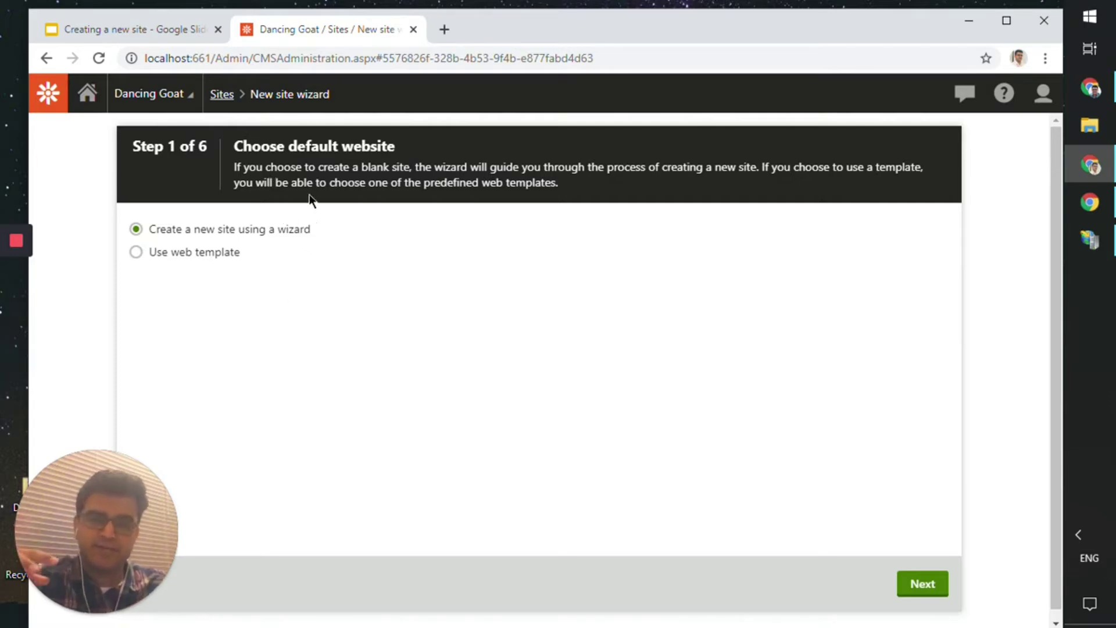
- Highlight the wizard's description, choose 'Use web template', and advance to Step 2
{"action": "left_click_drag", "start_coordinate": [564, 184], "coordinate": [232, 169]}
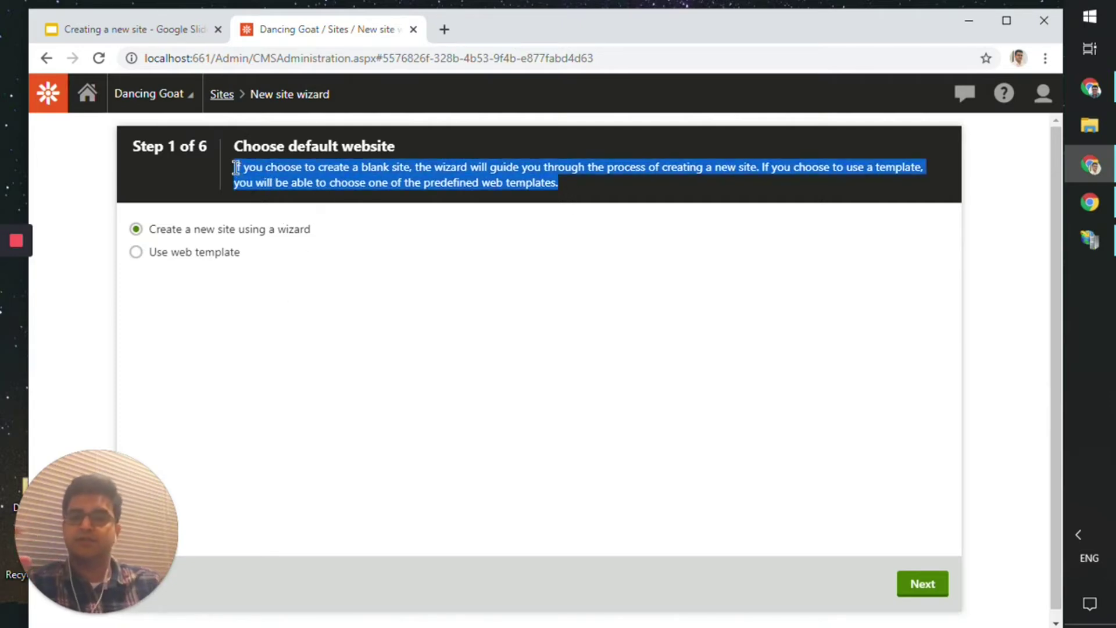
{"action": "left_click", "coordinate": [361, 211]}
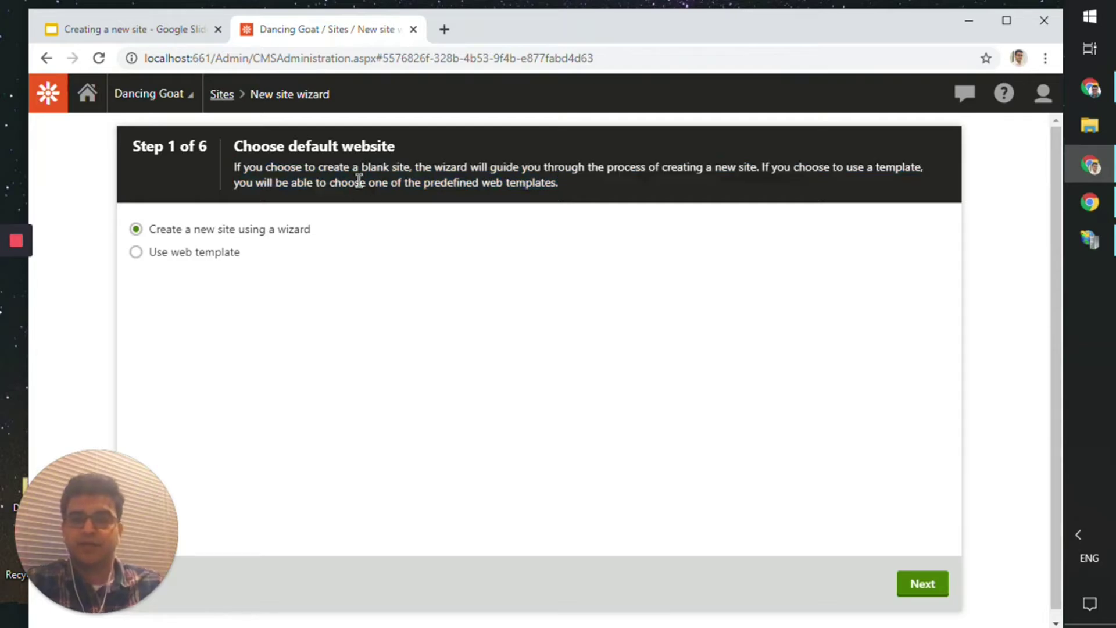
{"action": "left_click_drag", "start_coordinate": [455, 170], "coordinate": [733, 169]}
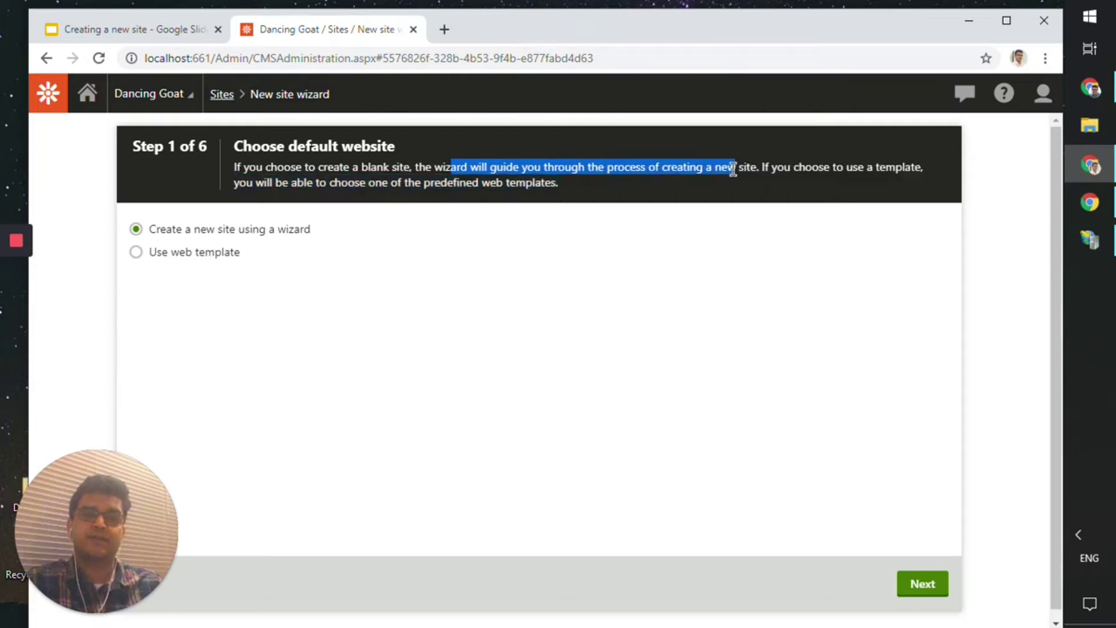
{"action": "left_click", "coordinate": [781, 178]}
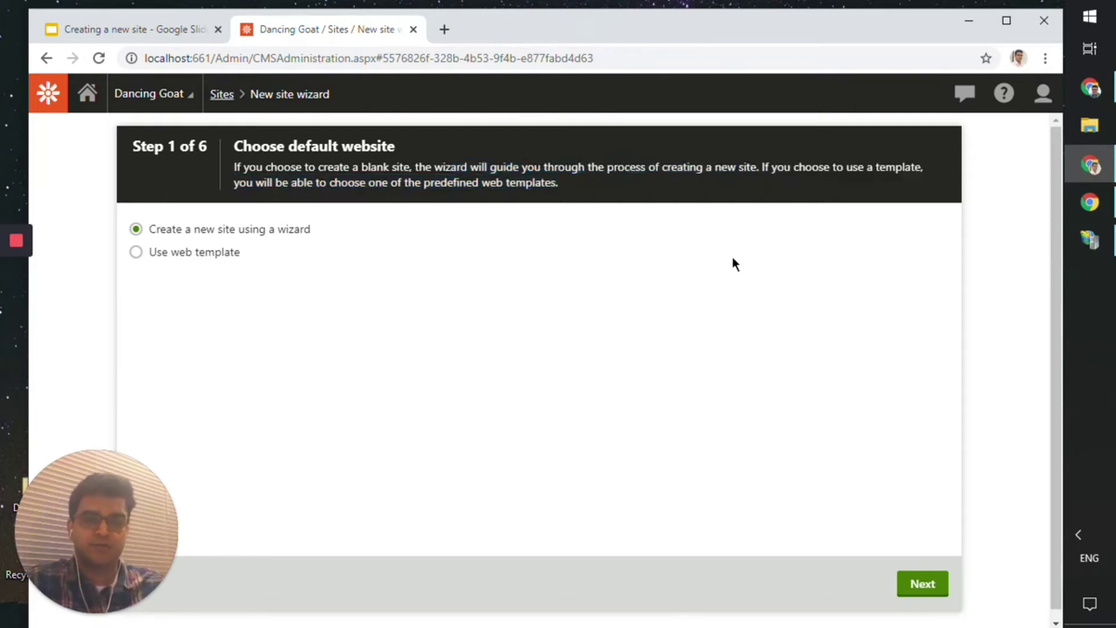
{"action": "left_click_drag", "start_coordinate": [254, 182], "coordinate": [526, 181]}
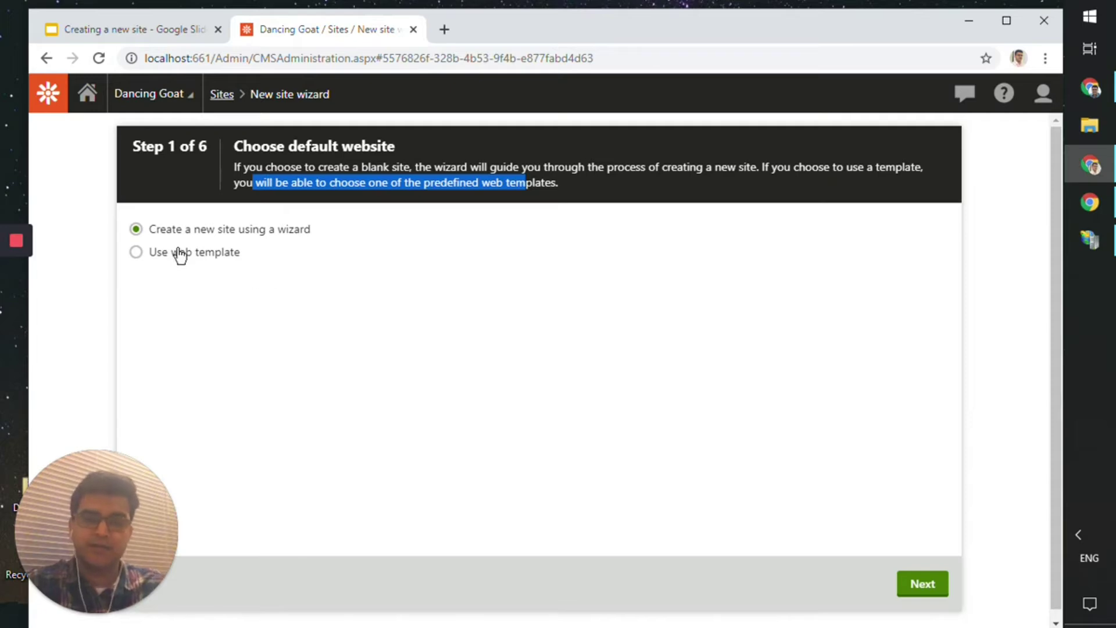
{"action": "left_click", "coordinate": [200, 260]}
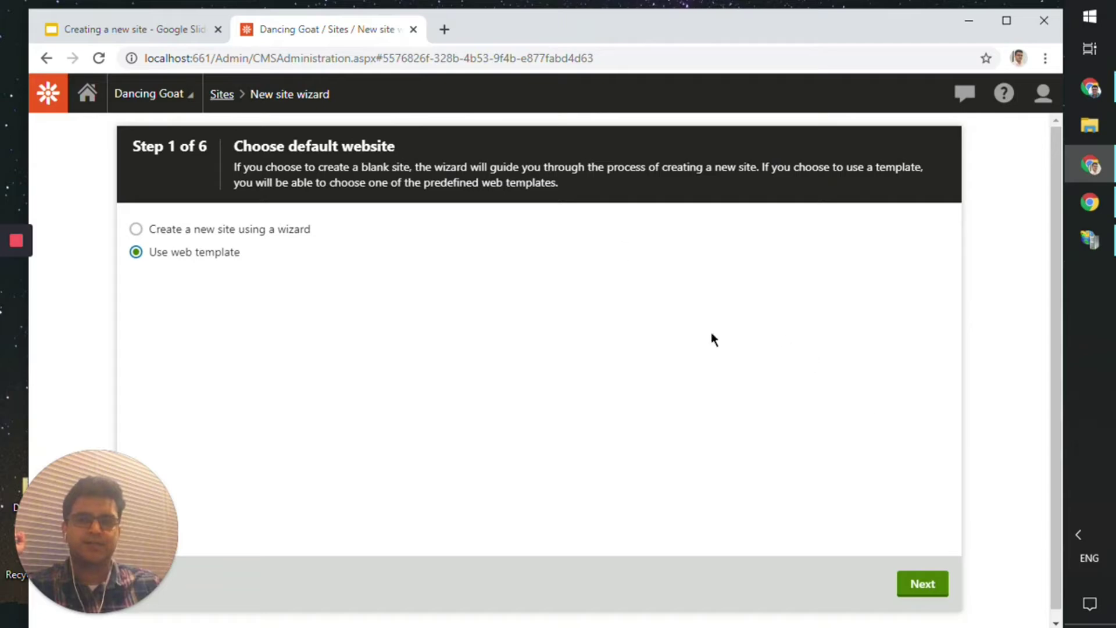
{"action": "left_click", "coordinate": [922, 583]}
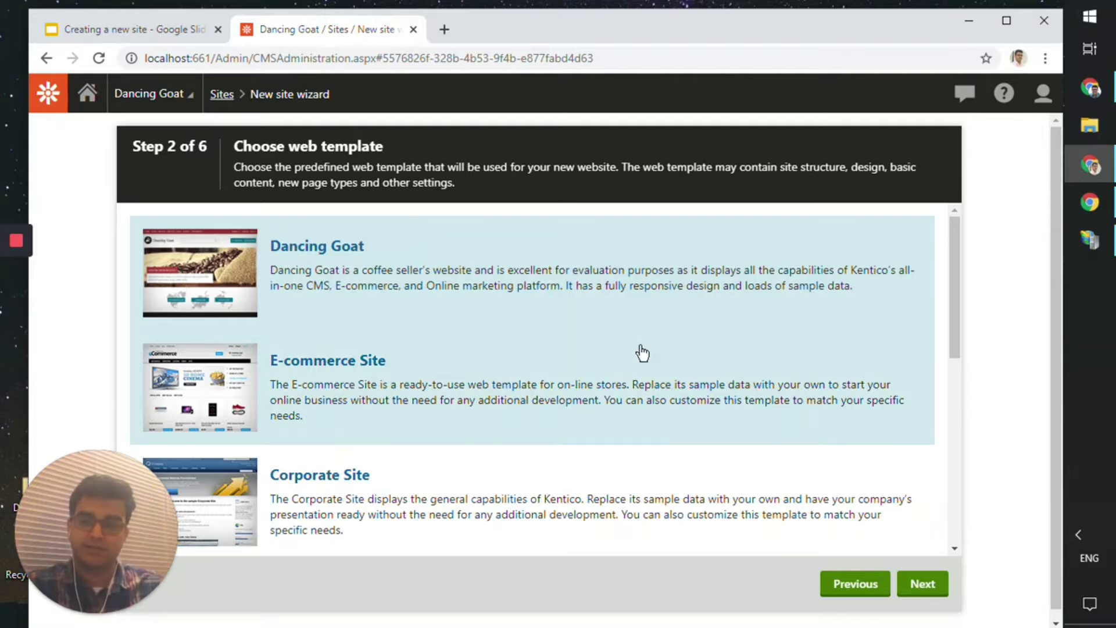
- Review the template list and continue with the E-commerce Site template
{"action": "left_click", "coordinate": [192, 102]}
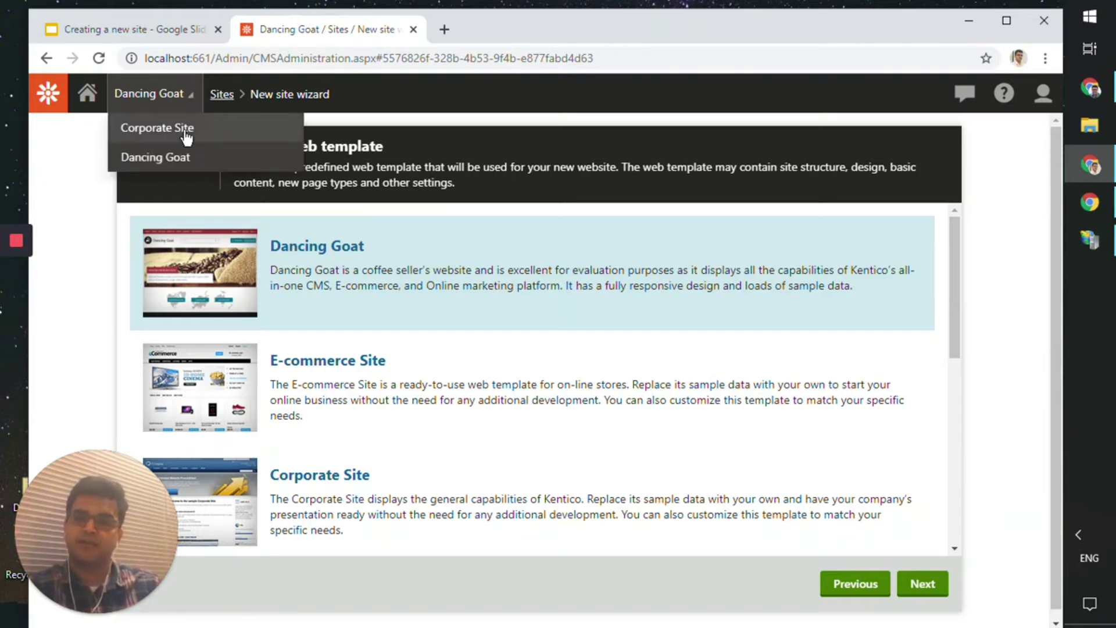
{"action": "left_click", "coordinate": [184, 102]}
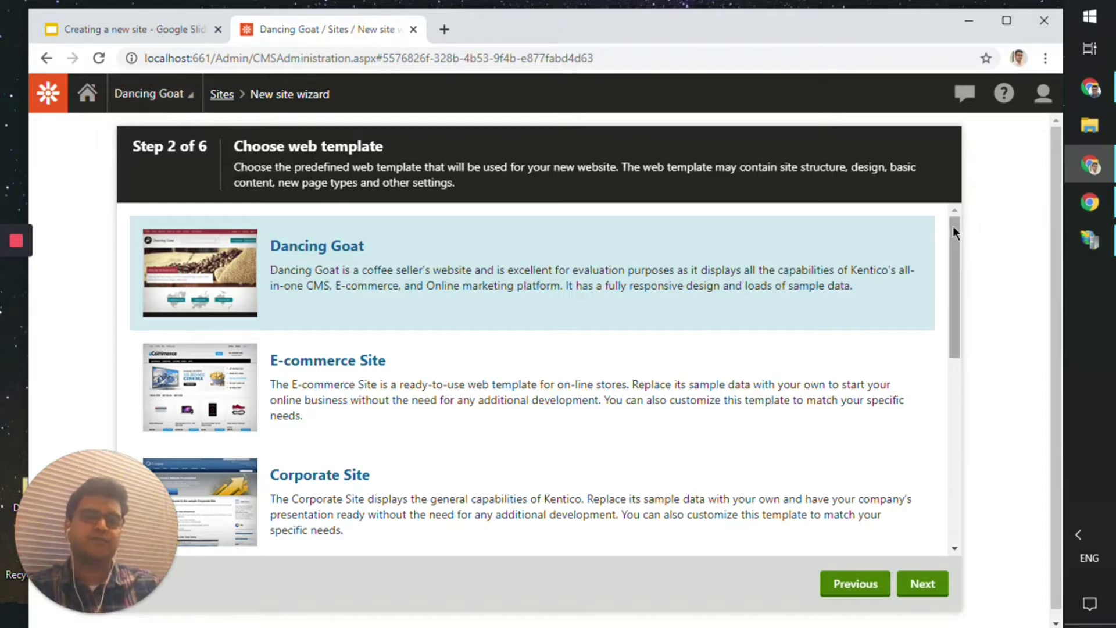
{"action": "scroll", "coordinate": [957, 228], "scroll_direction": "down", "scroll_amount": 2}
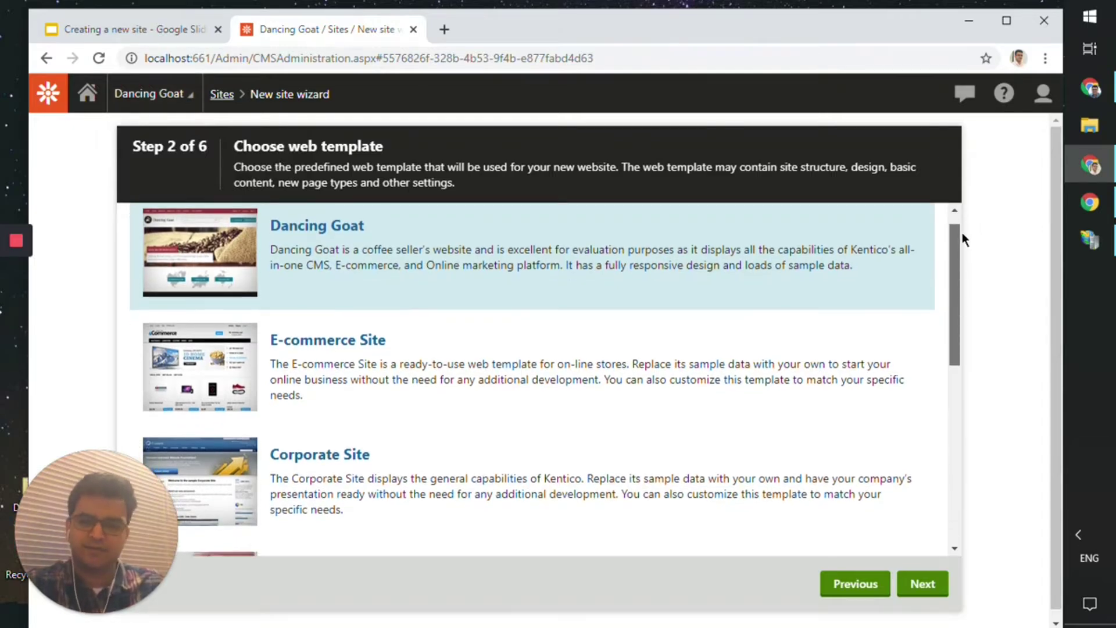
{"action": "mouse_move", "coordinate": [975, 277]}
{"action": "left_mouse_down"}
{"action": "mouse_move", "coordinate": [974, 427]}
{"action": "mouse_move", "coordinate": [973, 384]}
{"action": "mouse_move", "coordinate": [981, 413]}
{"action": "mouse_move", "coordinate": [957, 374]}
{"action": "mouse_move", "coordinate": [954, 281]}
{"action": "left_mouse_up"}
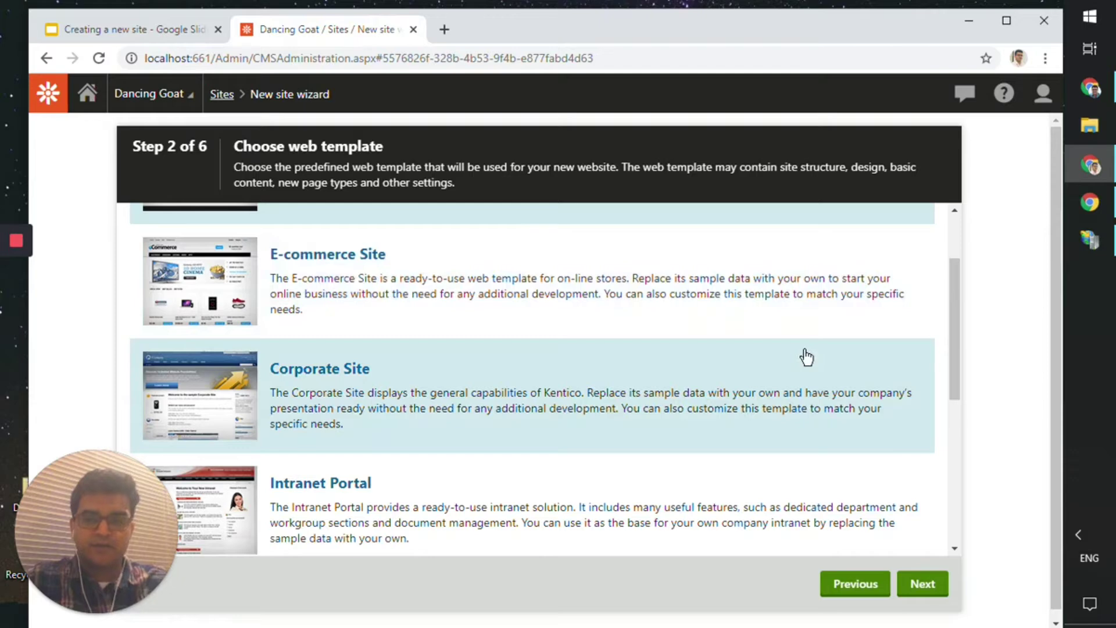
{"action": "scroll", "coordinate": [807, 356], "scroll_direction": "up", "scroll_amount": 2}
{"action": "scroll", "coordinate": [635, 289], "scroll_direction": "down", "scroll_amount": 4}
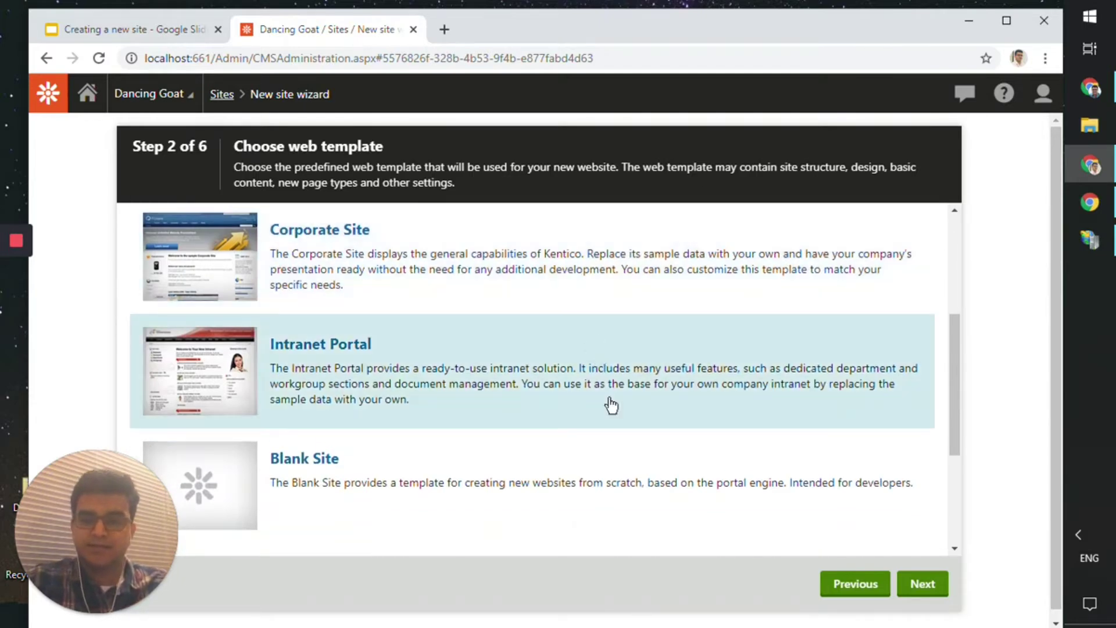
{"action": "scroll", "coordinate": [630, 442], "scroll_direction": "up", "scroll_amount": 3}
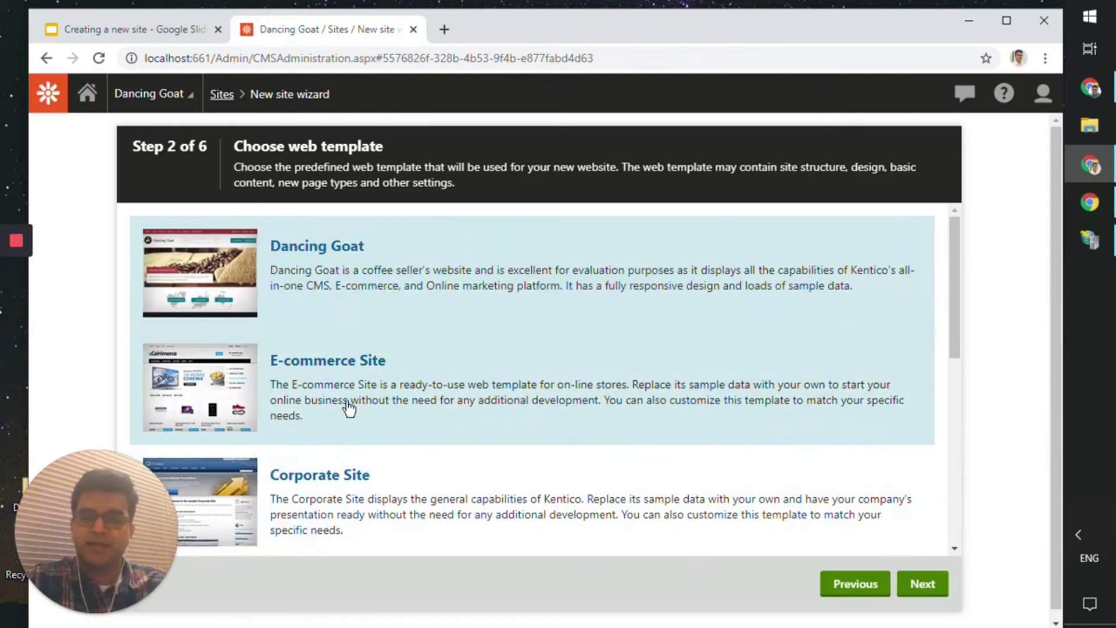
{"action": "left_click", "coordinate": [352, 401]}
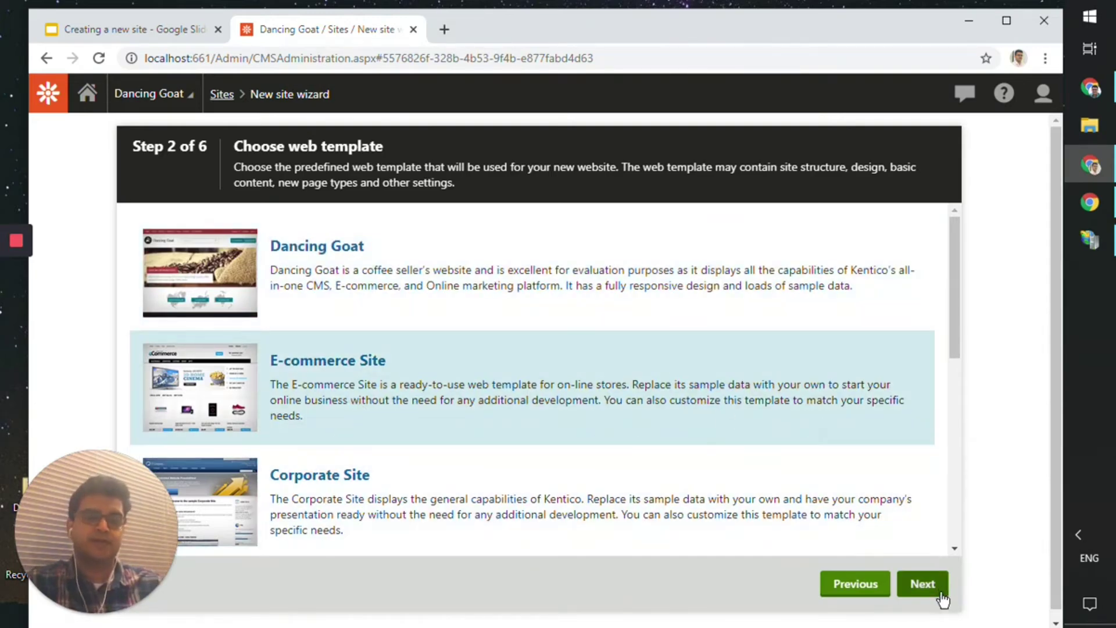
{"action": "left_click", "coordinate": [939, 589]}
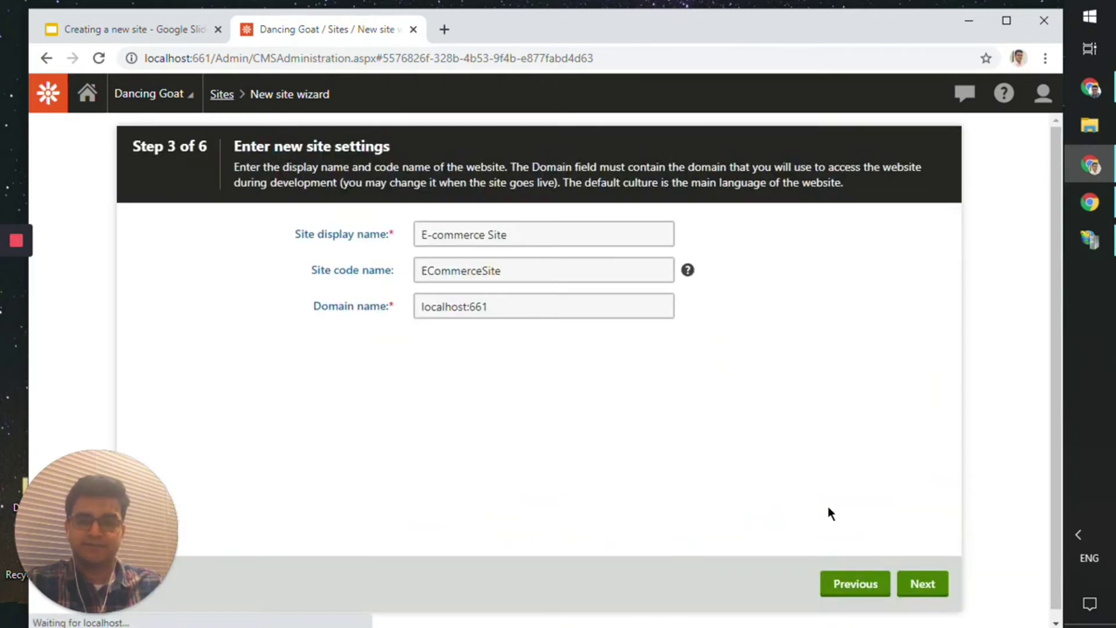
{"action": "left_click_drag", "start_coordinate": [527, 232], "coordinate": [407, 256]}
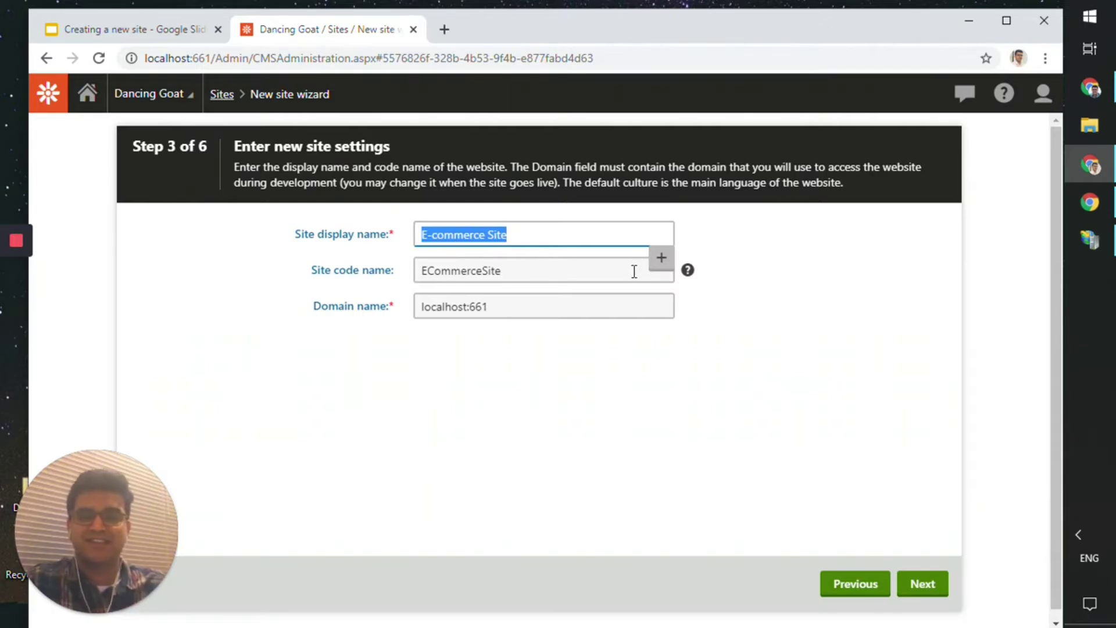
{"action": "left_click", "coordinate": [561, 269]}
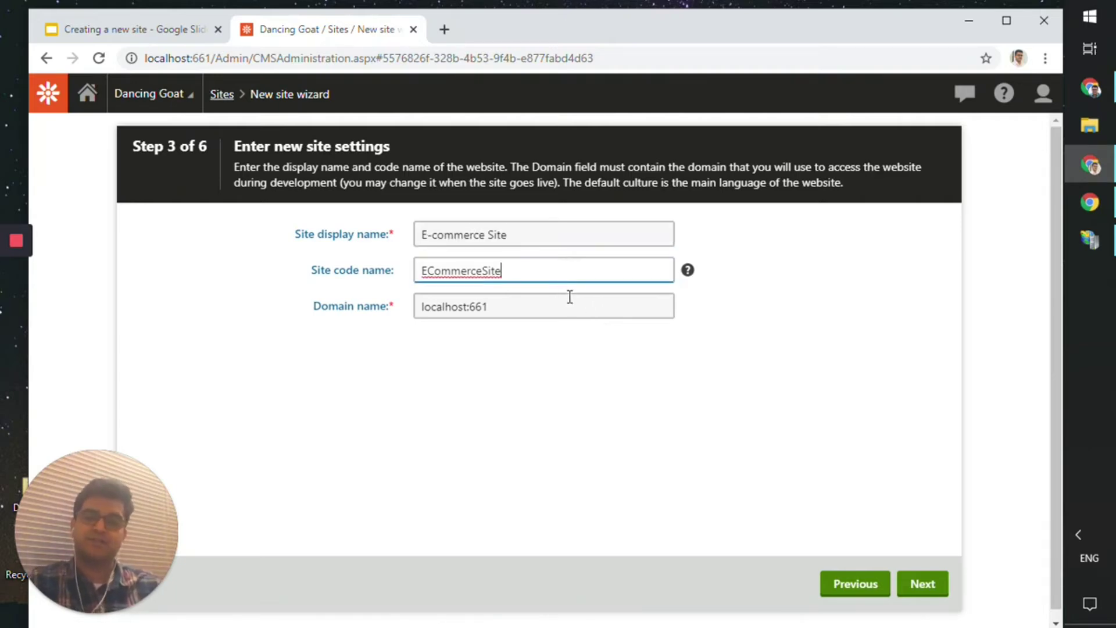
{"action": "left_click", "coordinate": [560, 343]}
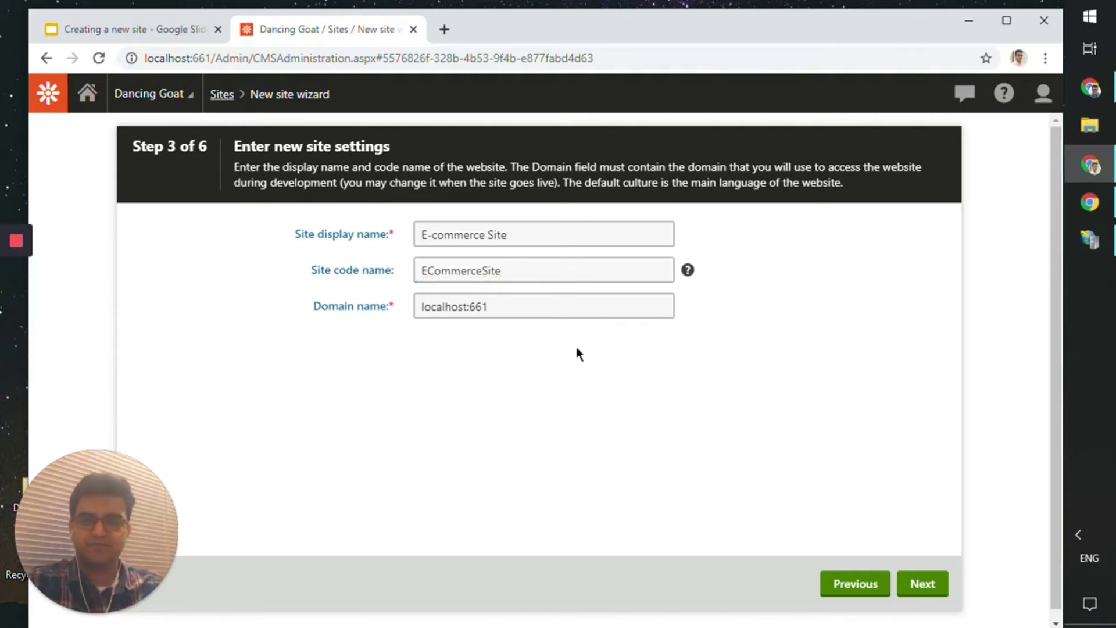
{"action": "left_click_drag", "start_coordinate": [541, 306], "coordinate": [362, 300]}
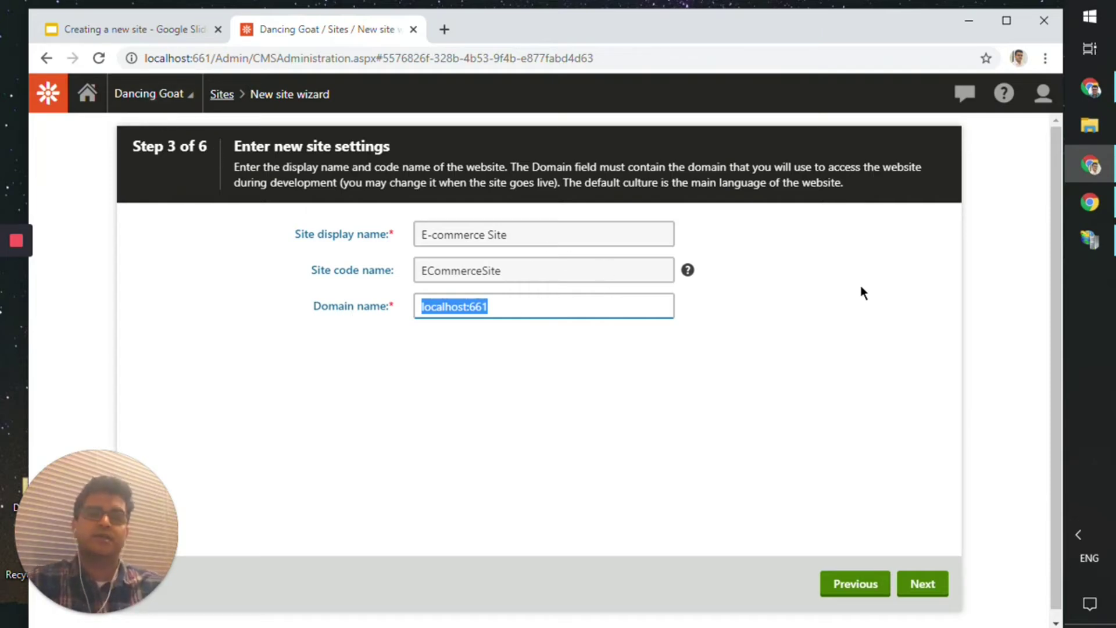
{"action": "left_click", "coordinate": [807, 308]}
{"action": "left_click", "coordinate": [502, 306]}
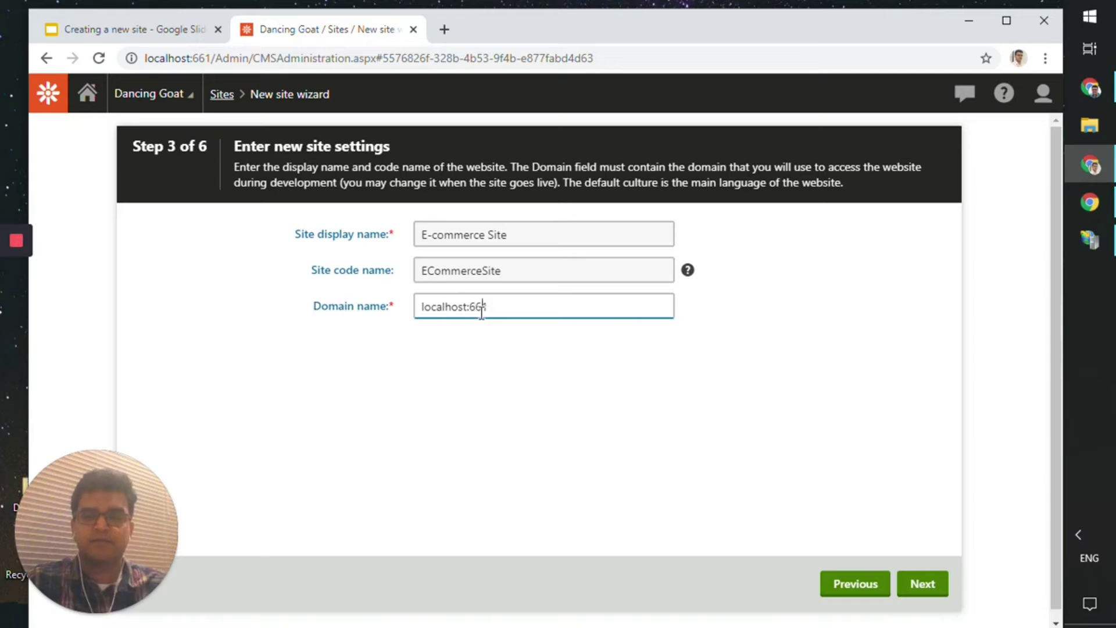
{"action": "left_click_drag", "start_coordinate": [476, 306], "coordinate": [504, 303]}
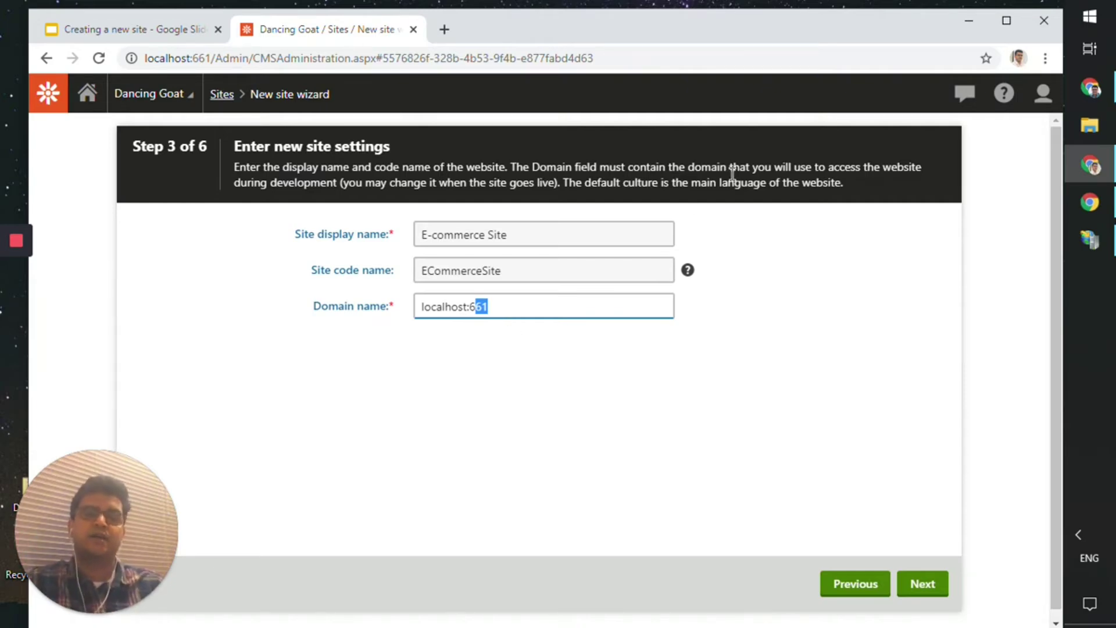
- Bring up IIS Manager on Dancing Goat Demo in an un-maximized, enlarged window
{"action": "left_click", "coordinate": [1090, 240]}
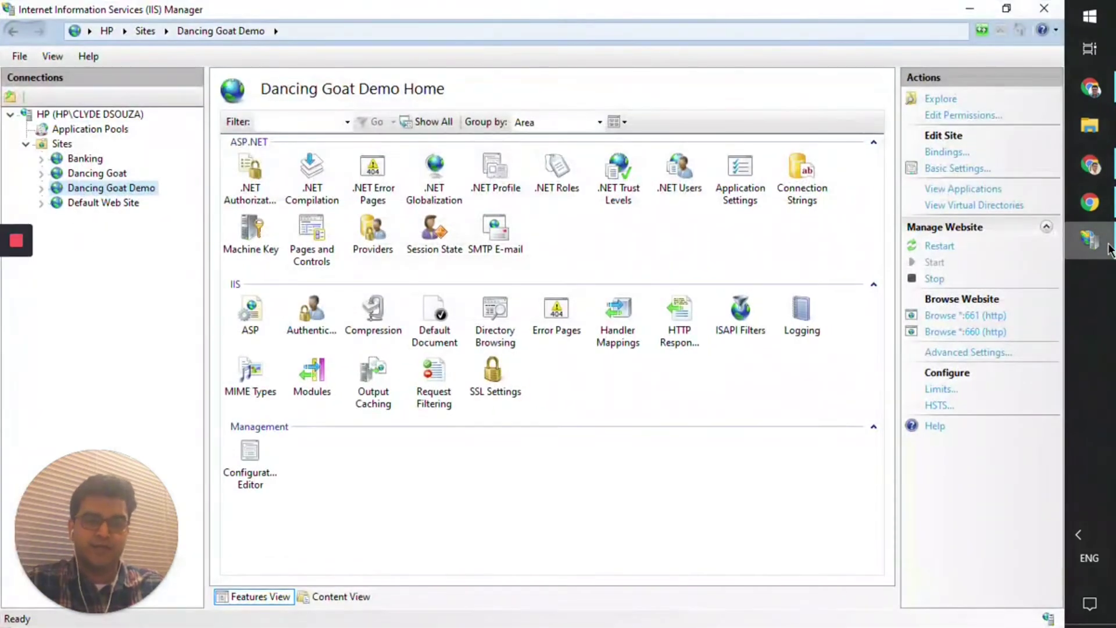
{"action": "left_click_drag", "start_coordinate": [431, 16], "coordinate": [528, 47]}
{"action": "left_click_drag", "start_coordinate": [910, 482], "coordinate": [992, 598]}
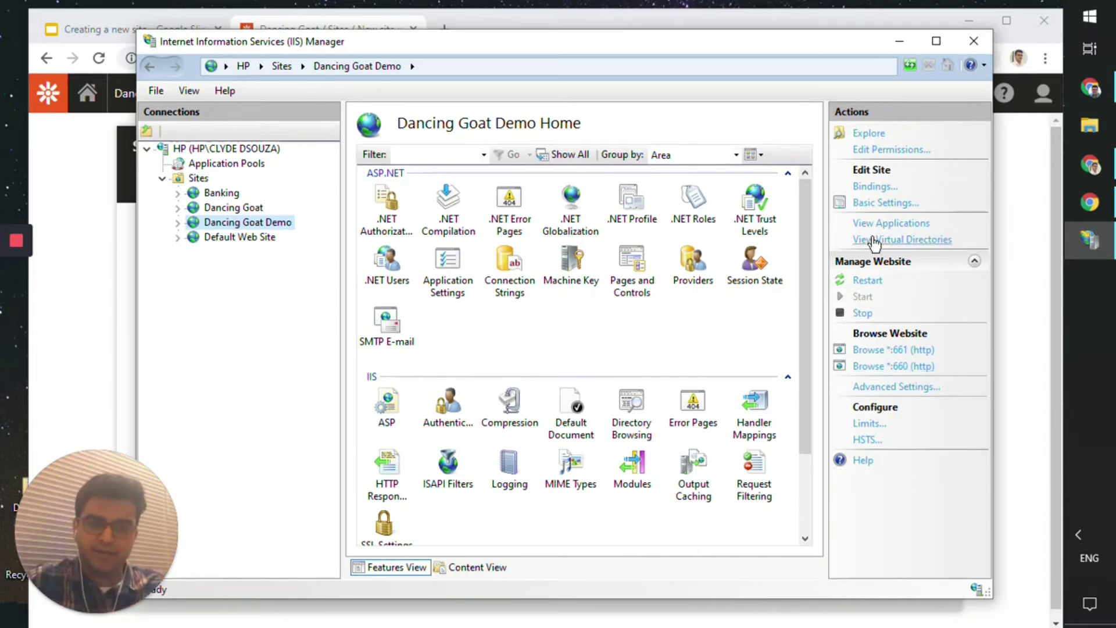
- Add a new http binding on port 665 to the Dancing Goat Demo site
{"action": "left_click", "coordinate": [873, 186]}
{"action": "left_click_drag", "start_coordinate": [568, 169], "coordinate": [578, 170]}
{"action": "left_click", "coordinate": [758, 211]}
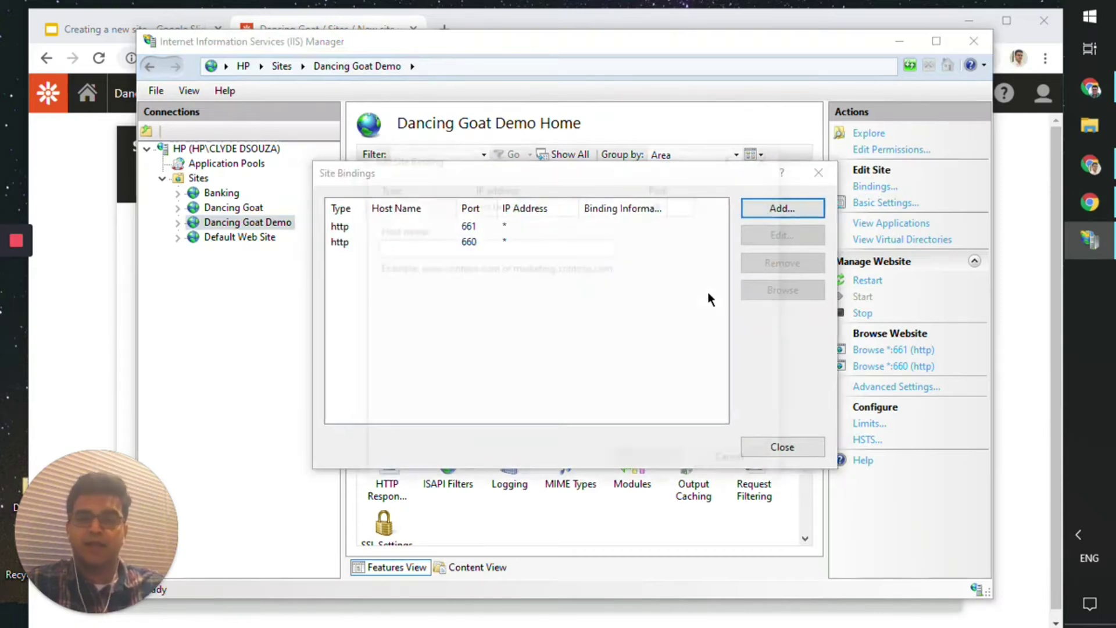
{"action": "left_click", "coordinate": [666, 205]}
{"action": "double_click", "coordinate": [666, 204]}
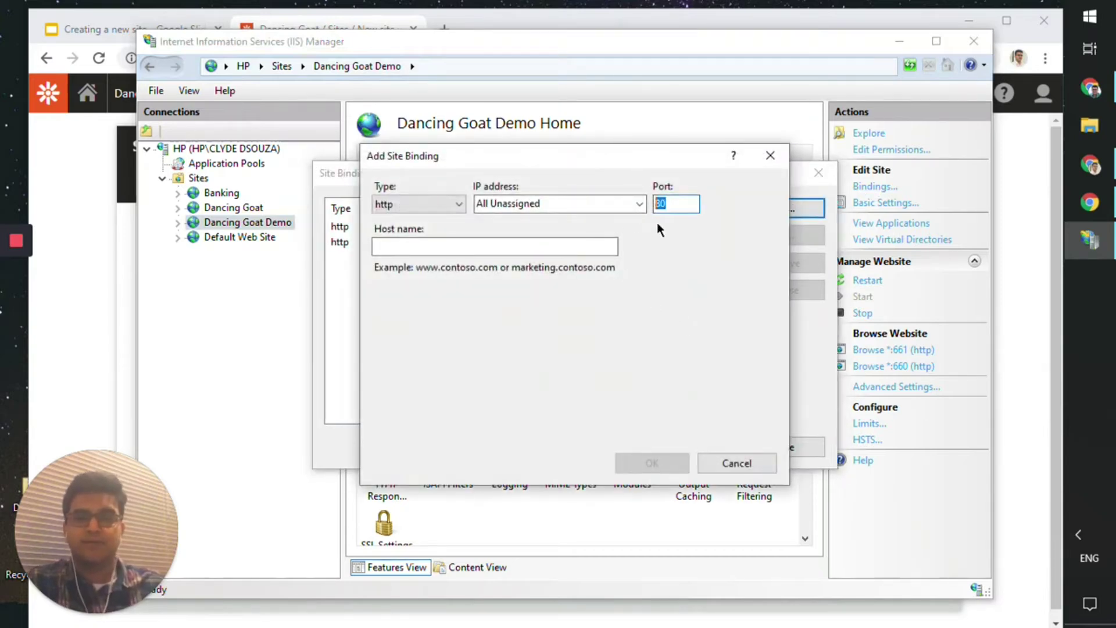
{"action": "type", "text": "665"}
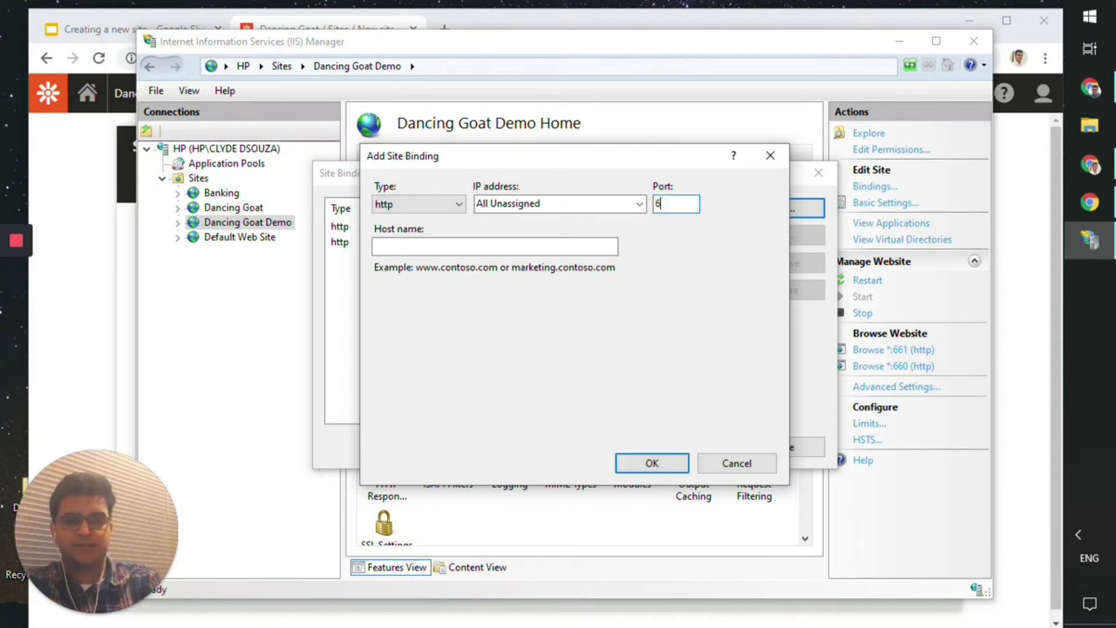
{"action": "left_click", "coordinate": [682, 464]}
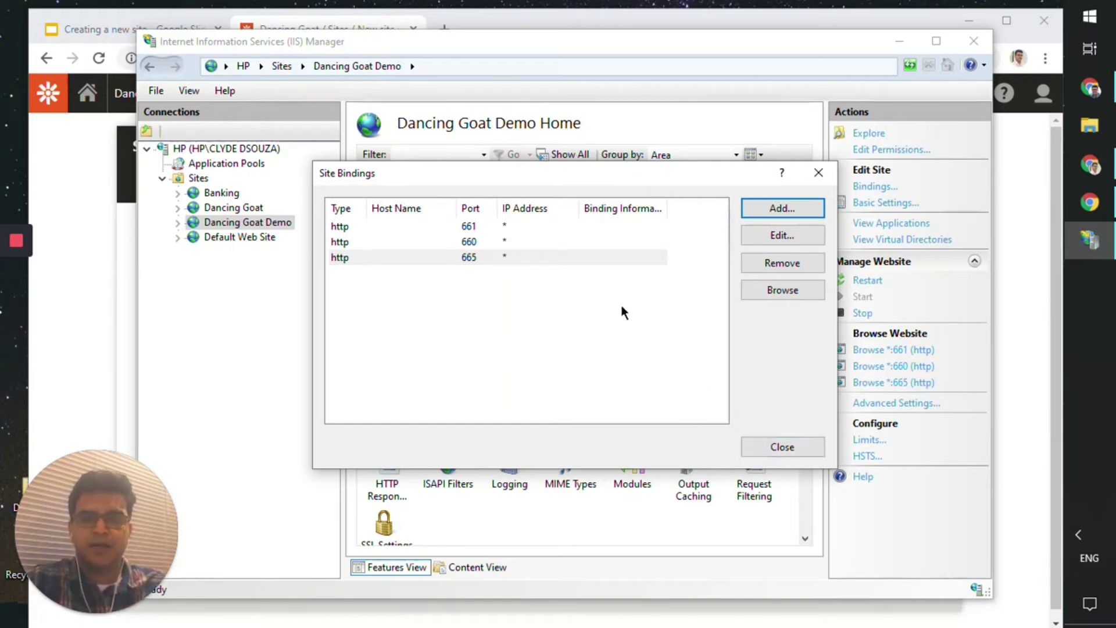
- Close the bindings list and minimize IIS Manager to return to the wizard
{"action": "left_click", "coordinate": [562, 261]}
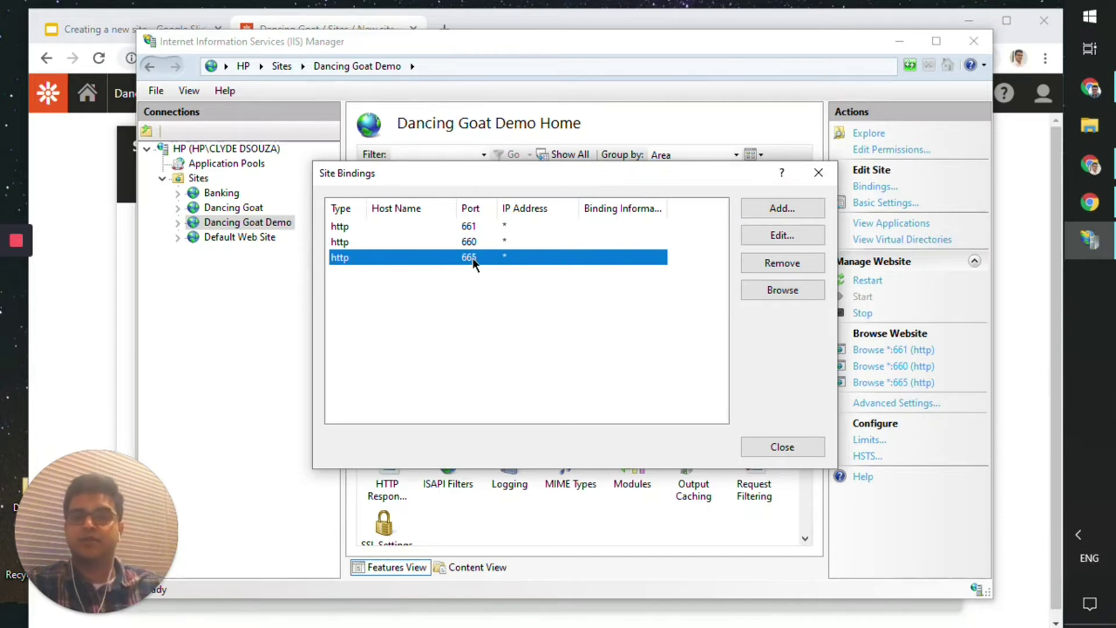
{"action": "left_click", "coordinate": [801, 446]}
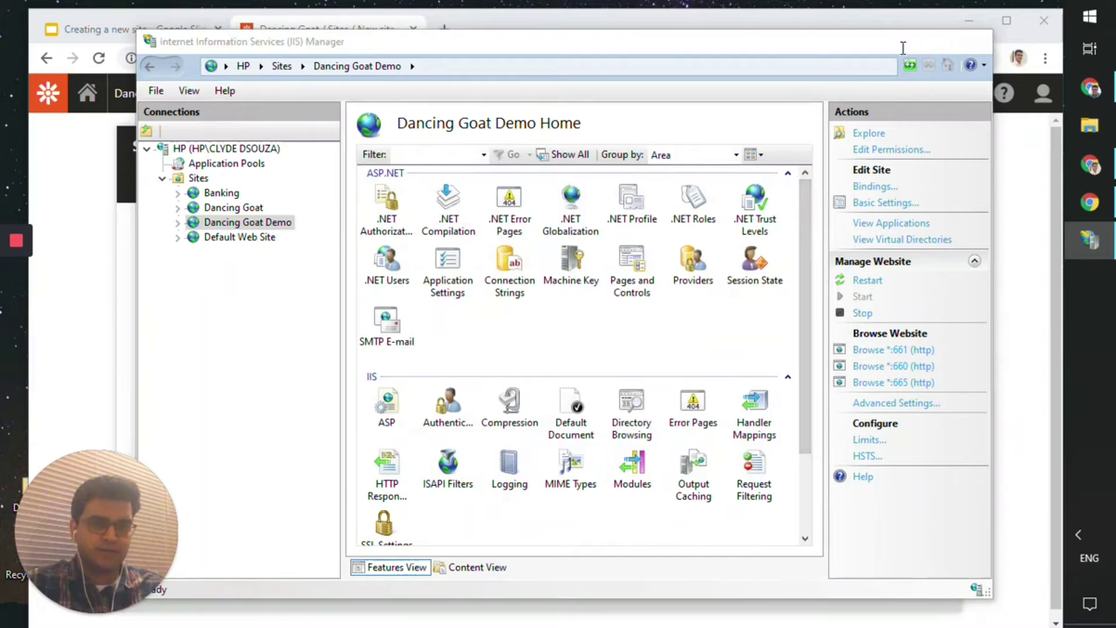
{"action": "left_click", "coordinate": [908, 42]}
{"action": "left_click", "coordinate": [493, 310]}
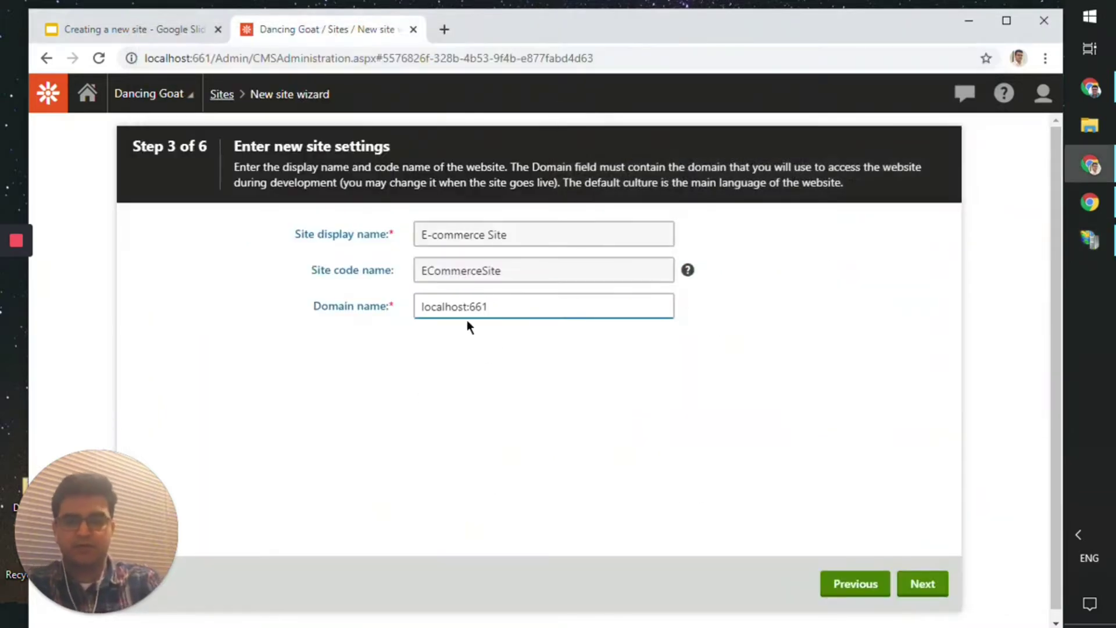
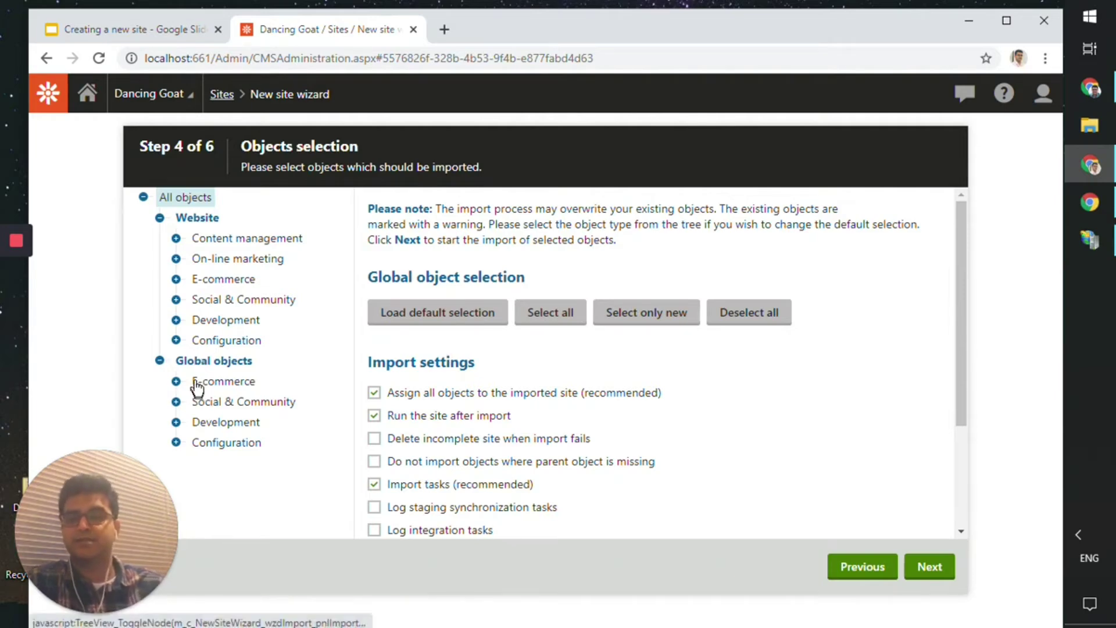
- In Global objects > Development > Custom tables, keep Sample table checked for import
{"action": "left_click", "coordinate": [175, 422]}
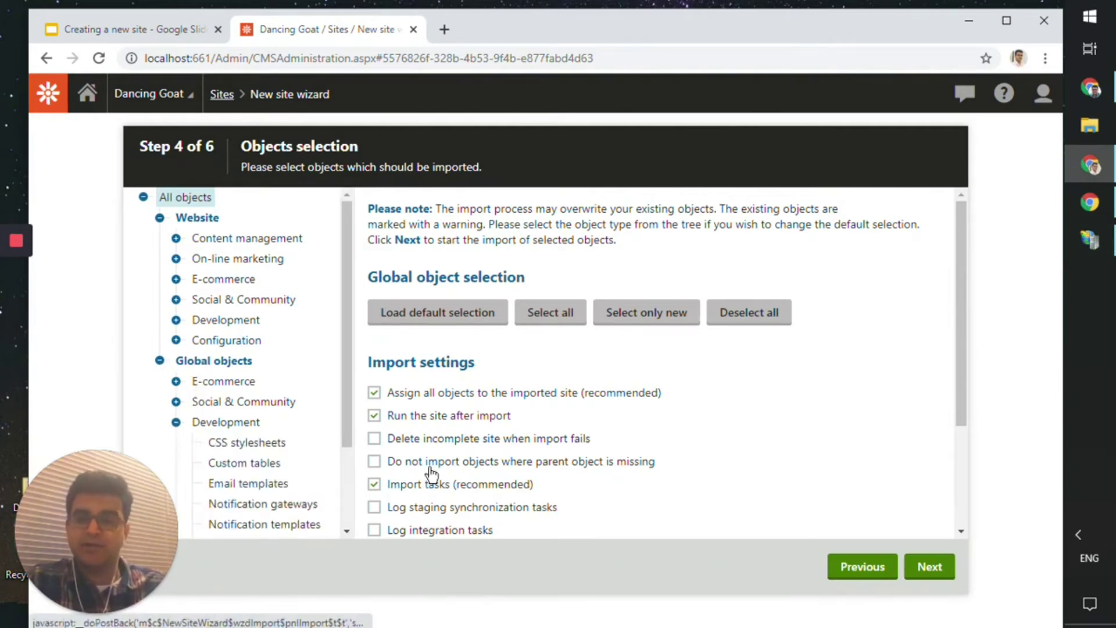
{"action": "scroll", "coordinate": [319, 350], "scroll_direction": "down", "scroll_amount": 2}
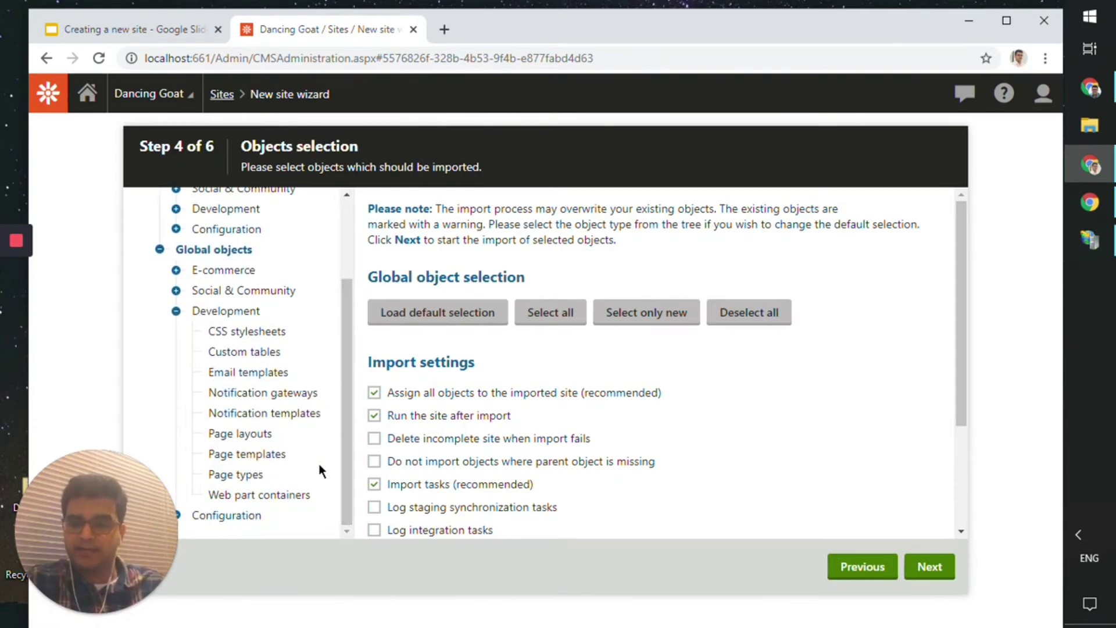
{"action": "left_click", "coordinate": [247, 352]}
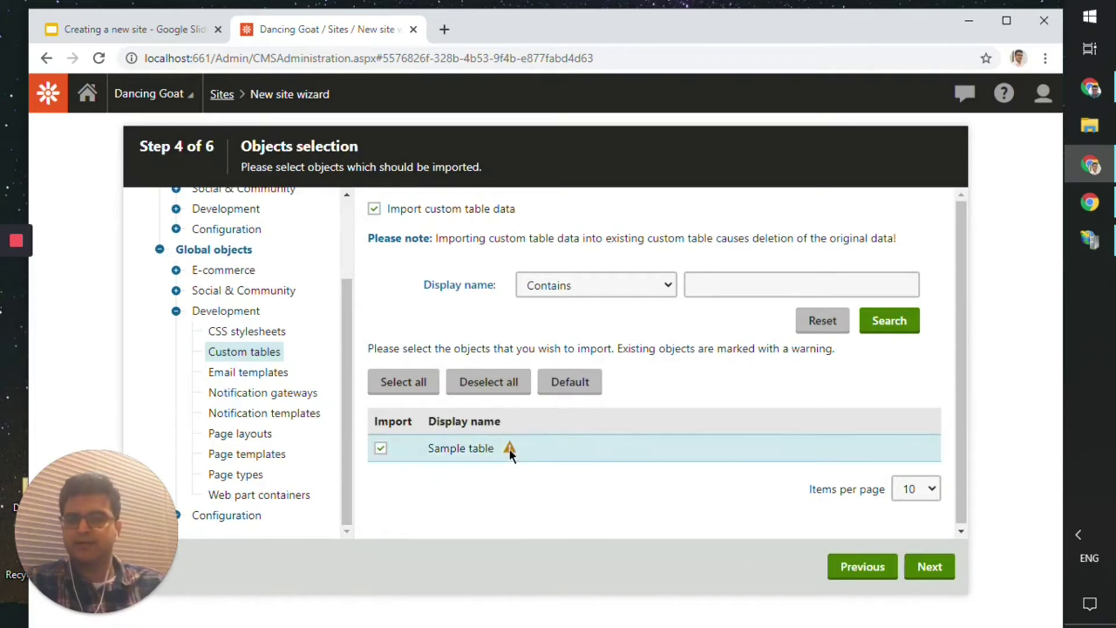
{"action": "mouse_move", "coordinate": [510, 448]}
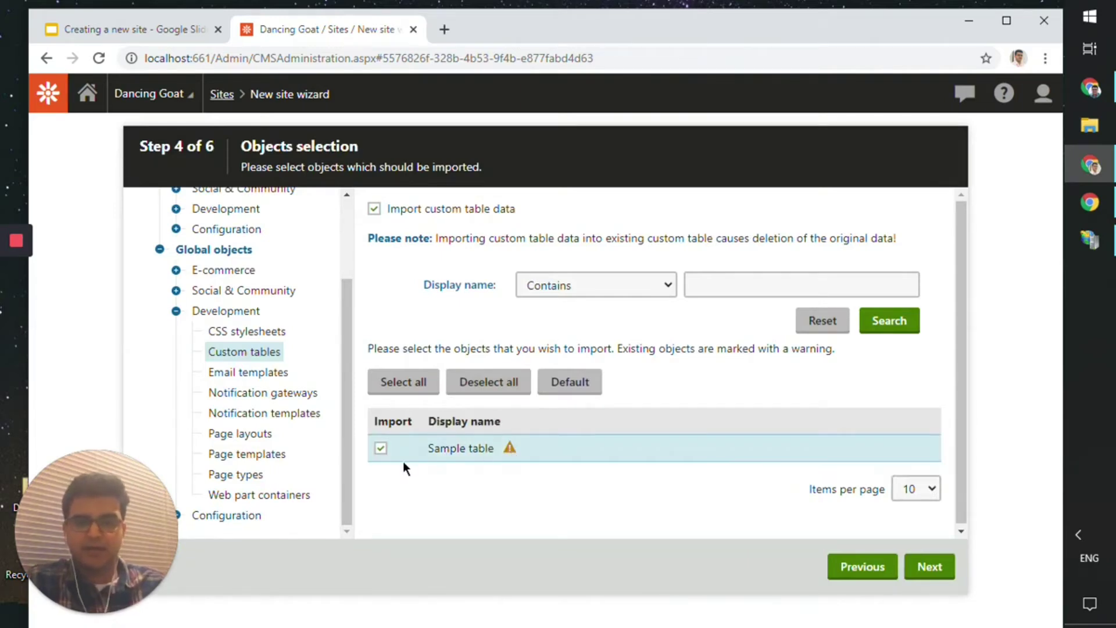
{"action": "left_click", "coordinate": [382, 449]}
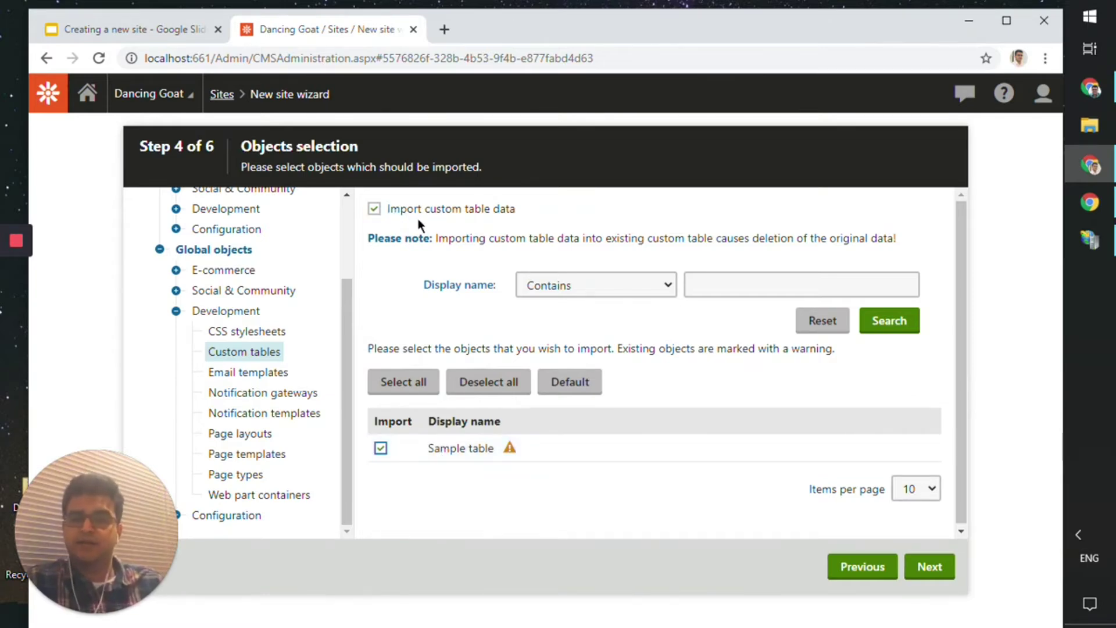
- Toggle Import custom table data off and back on, leaving it enabled
{"action": "left_click", "coordinate": [443, 213]}
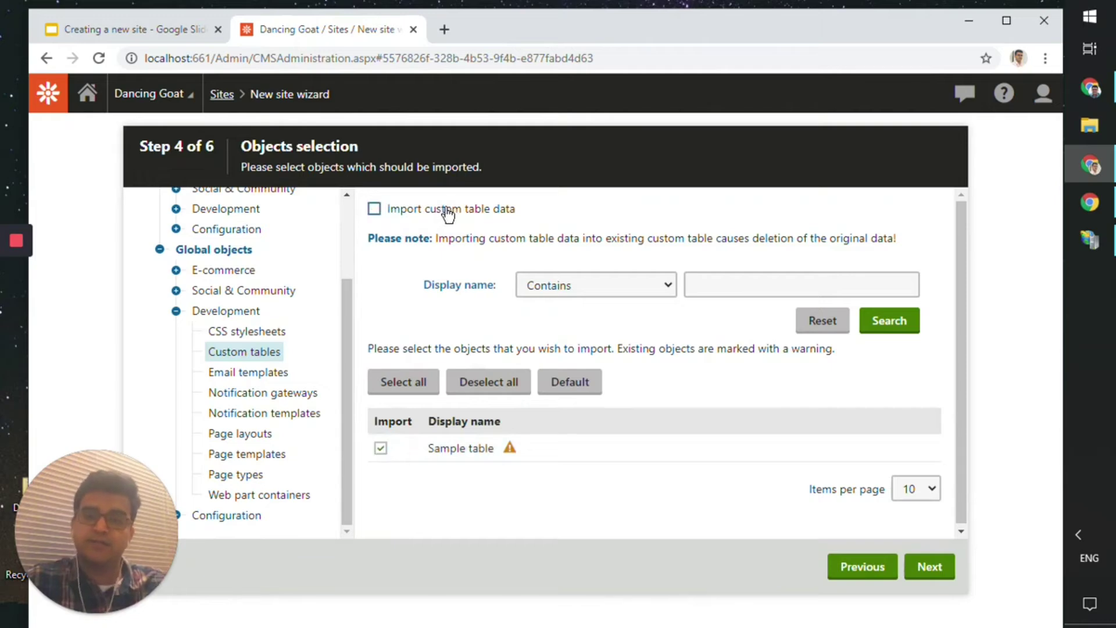
{"action": "left_click", "coordinate": [440, 211]}
{"action": "scroll", "coordinate": [302, 416], "scroll_direction": "up", "scroll_amount": 3}
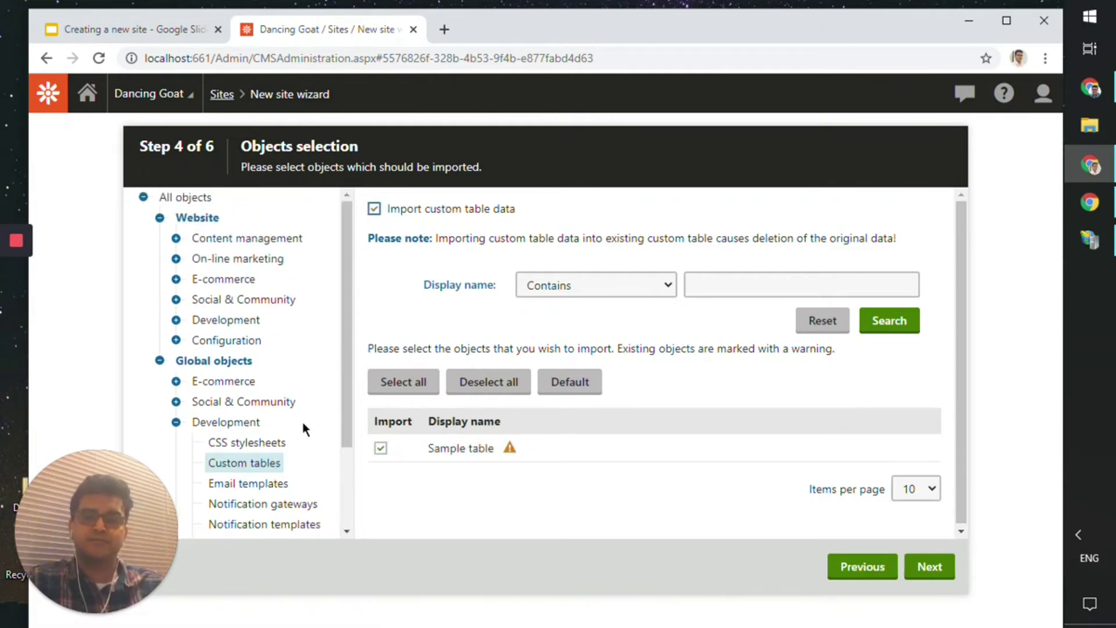
{"action": "scroll", "coordinate": [299, 428], "scroll_direction": "down", "scroll_amount": 3}
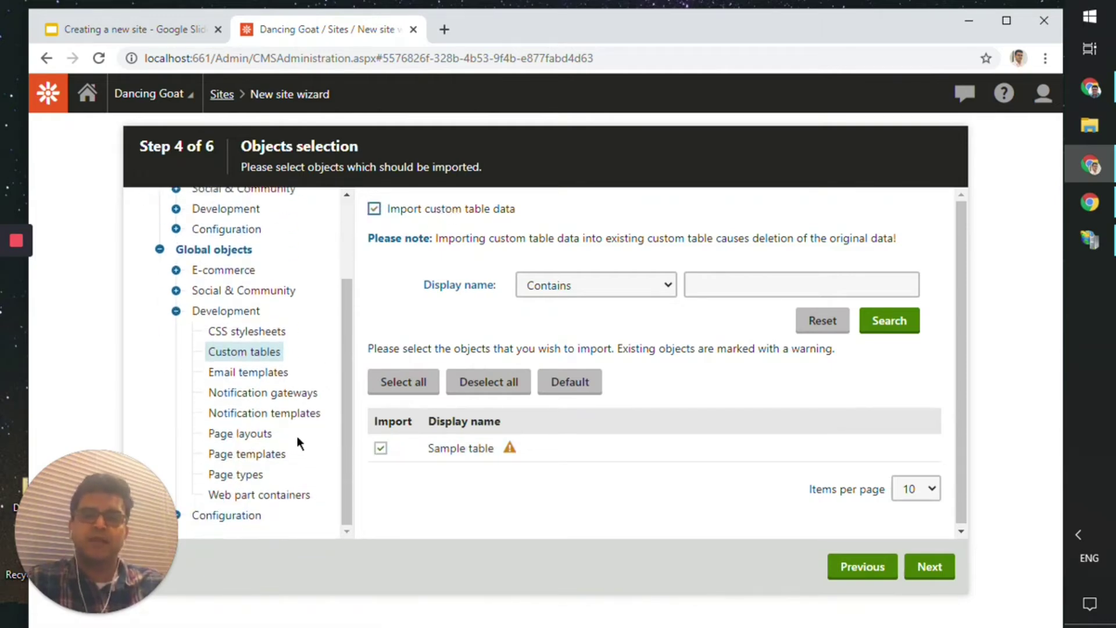
- Show the website's Content management > Pages import options, leaving them all enabled
{"action": "left_click", "coordinate": [176, 311]}
{"action": "left_click", "coordinate": [176, 443]}
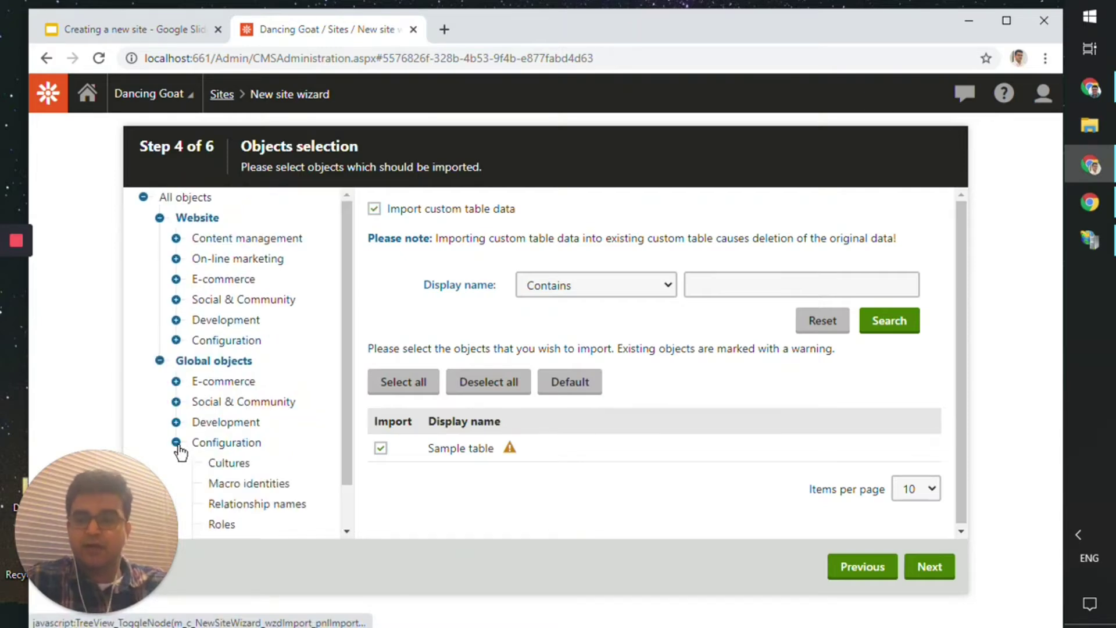
{"action": "scroll", "coordinate": [251, 463], "scroll_direction": "down", "scroll_amount": 2}
{"action": "scroll", "coordinate": [220, 459], "scroll_direction": "up", "scroll_amount": 2}
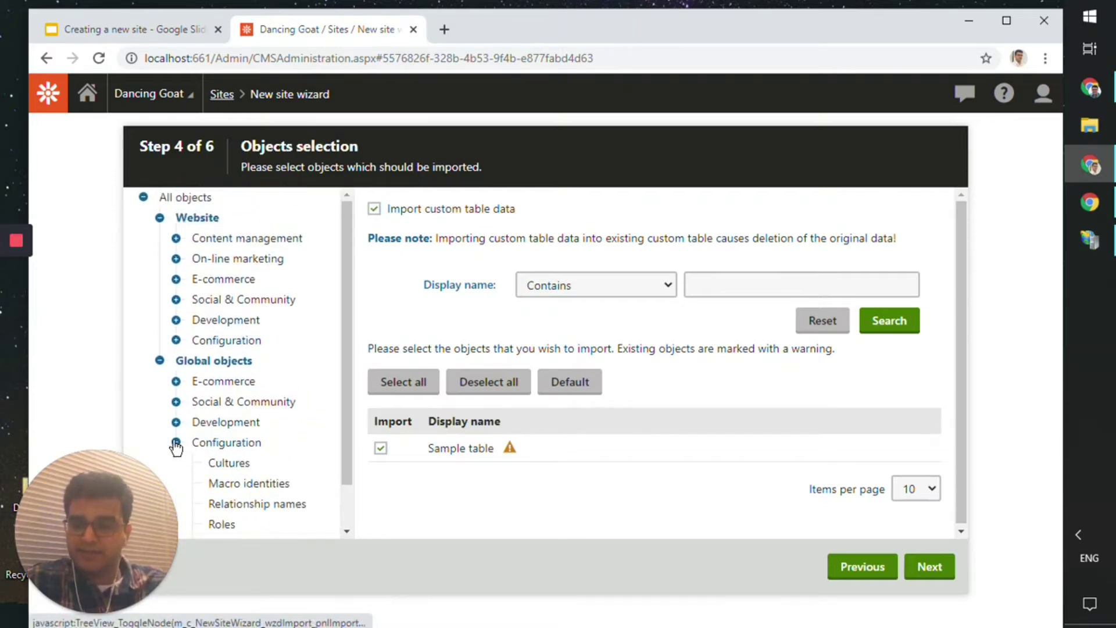
{"action": "left_click", "coordinate": [176, 443]}
{"action": "left_click", "coordinate": [176, 238]}
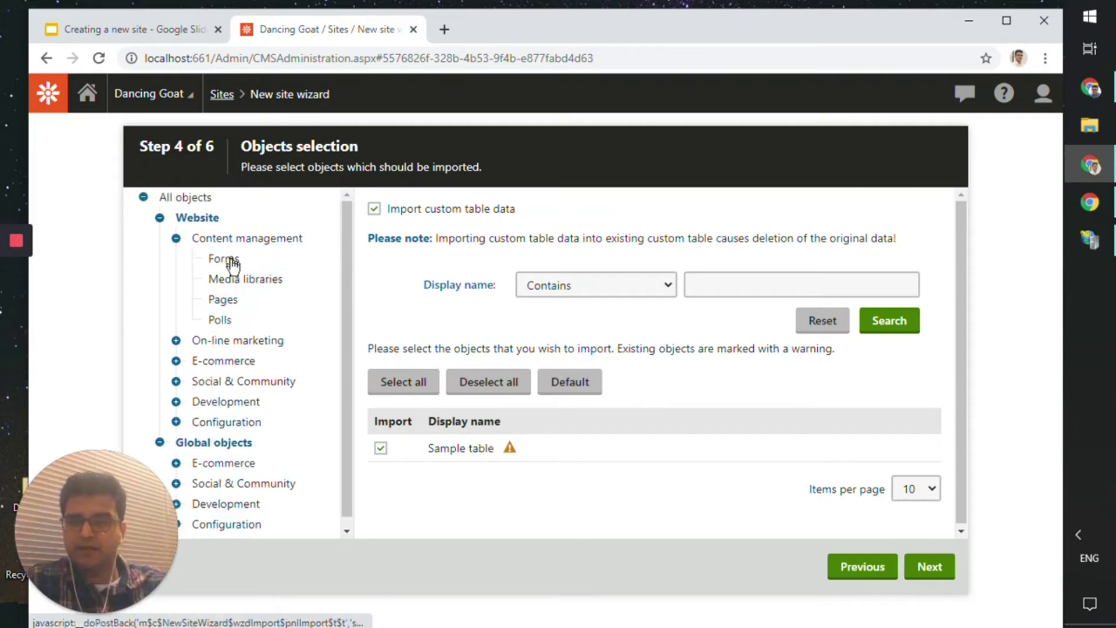
{"action": "left_click", "coordinate": [223, 301]}
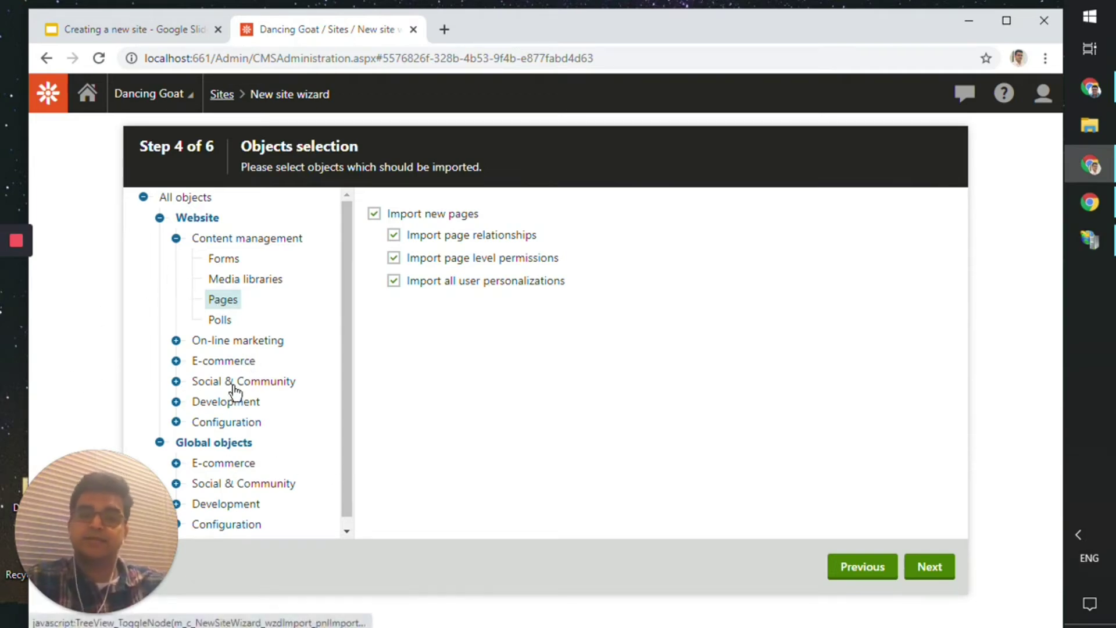
- Return to All objects and review the import settings, keeping search index rebuild enabled
{"action": "left_click", "coordinate": [172, 198]}
{"action": "left_click", "coordinate": [161, 218]}
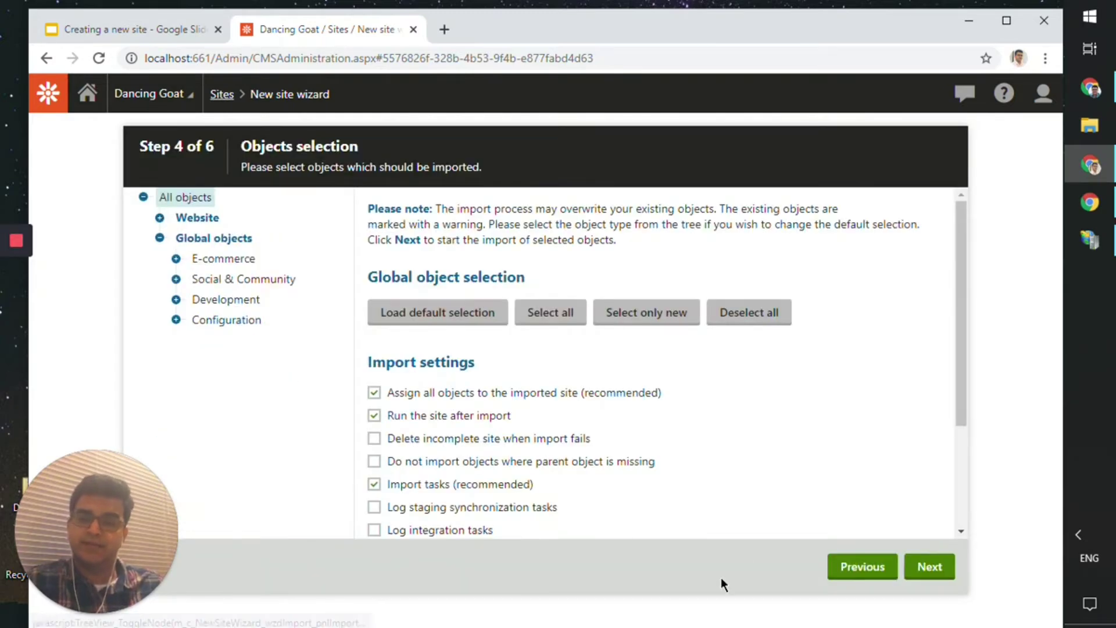
{"action": "scroll", "coordinate": [501, 305], "scroll_direction": "down", "scroll_amount": 3}
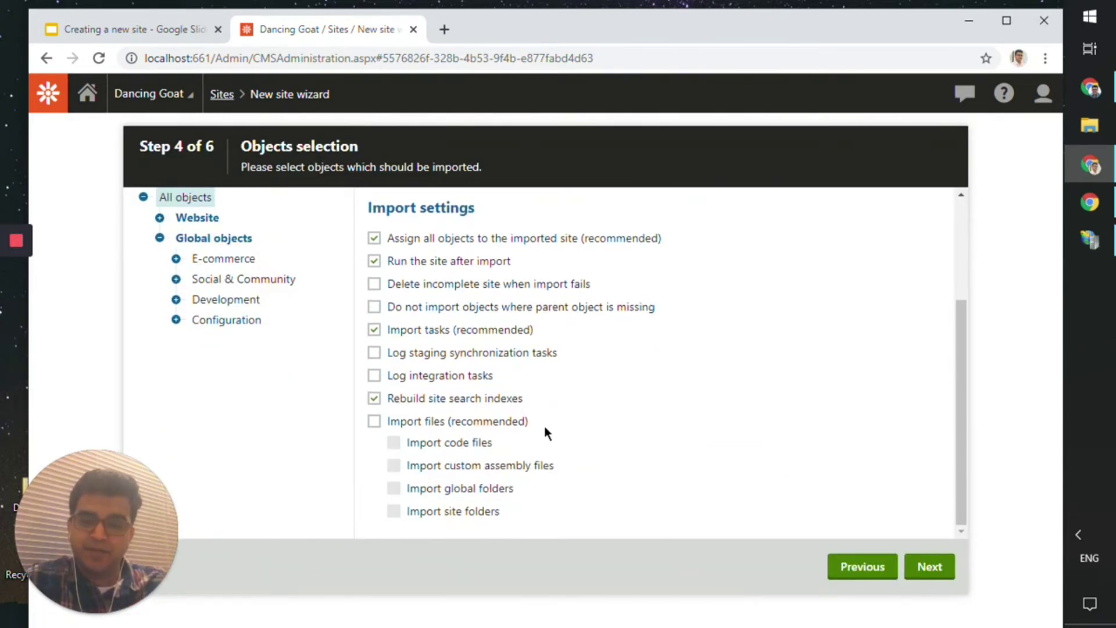
{"action": "scroll", "coordinate": [545, 427], "scroll_direction": "up", "scroll_amount": 3}
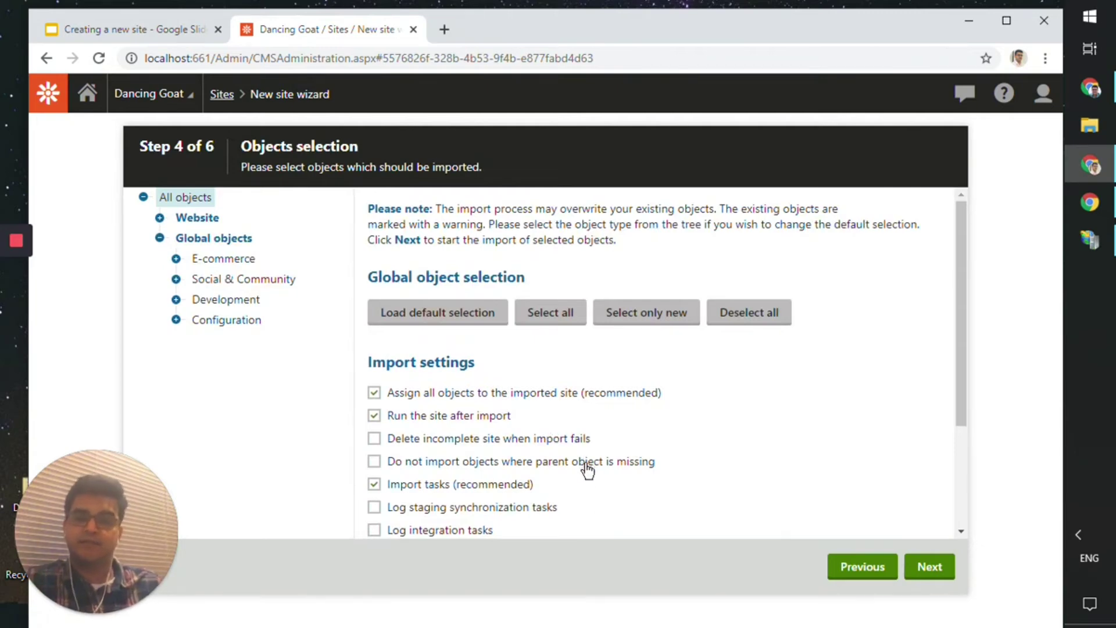
{"action": "scroll", "coordinate": [926, 484], "scroll_direction": "down", "scroll_amount": 3}
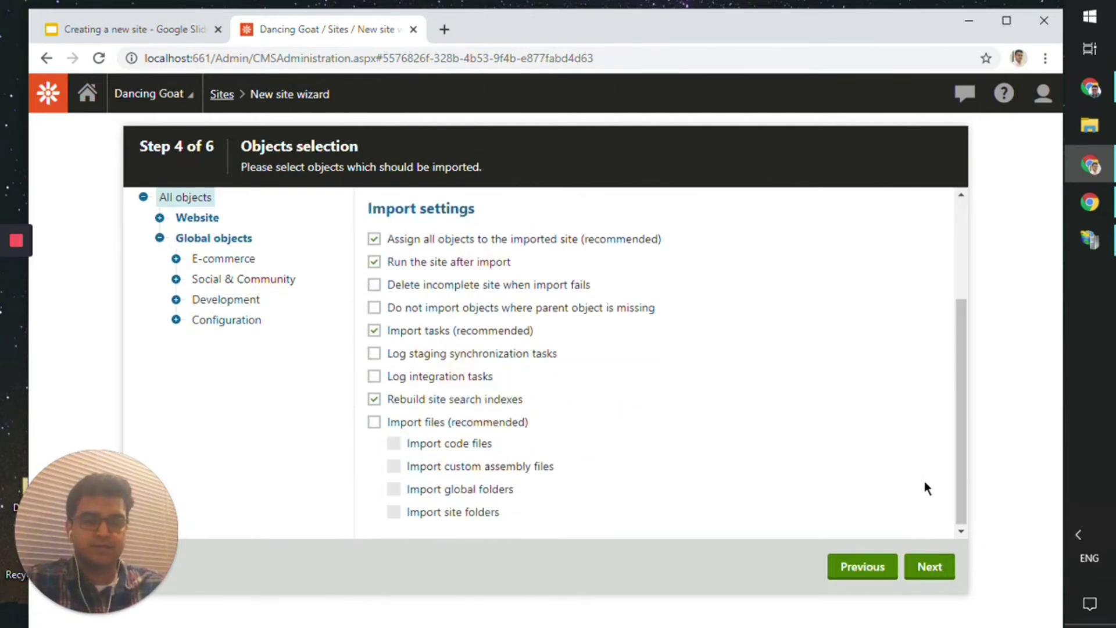
- Start the Step 5 object import and open a blank Chrome tab beside the wizard
{"action": "left_click", "coordinate": [930, 573]}
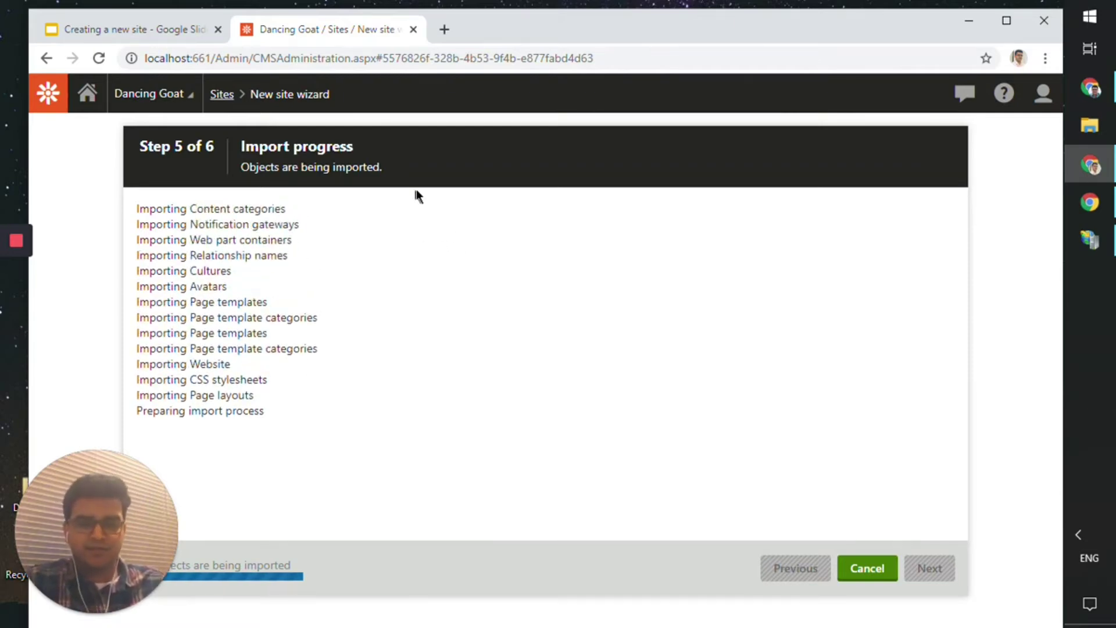
{"action": "left_click", "coordinate": [445, 29]}
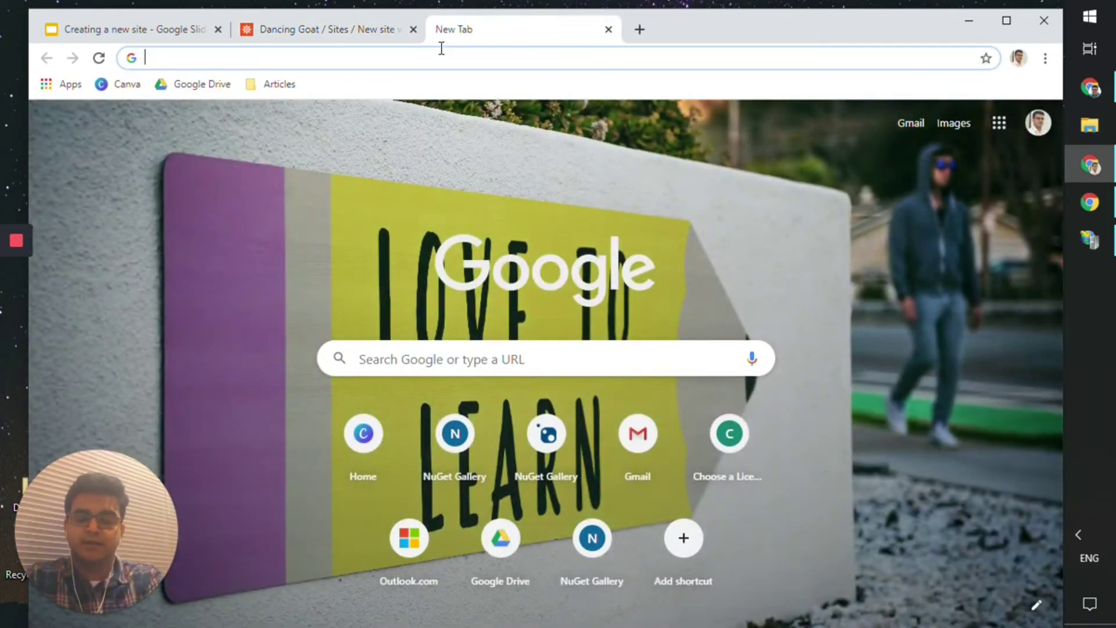
- Google 'kentico creating a new site' and open the Kentico 12 'Creating new sites from templates' page
{"action": "type", "text": "kentico"}
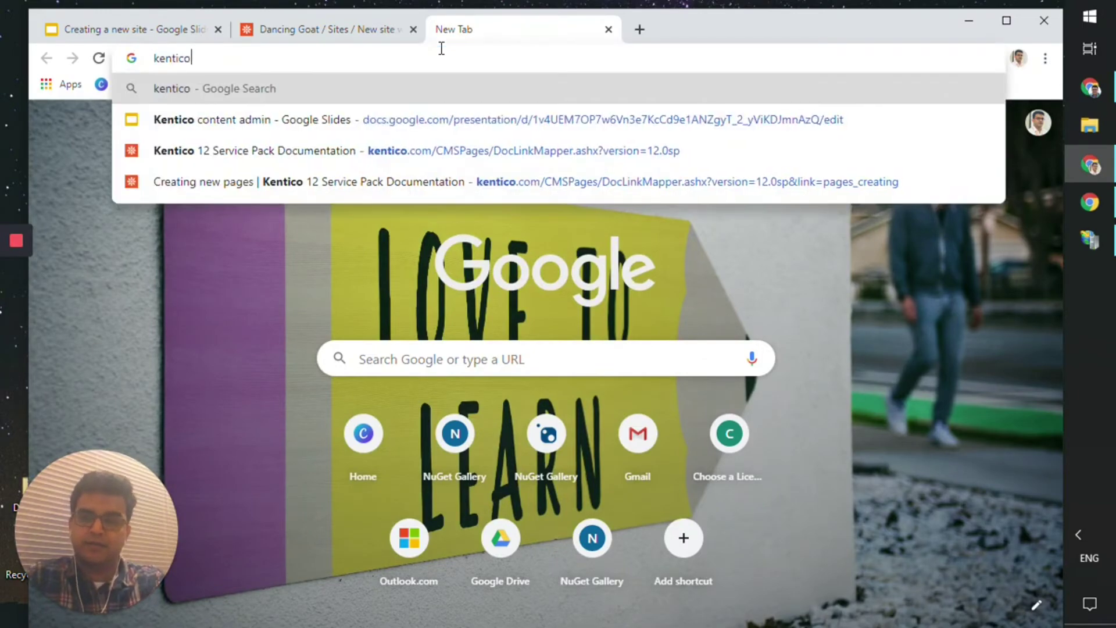
{"action": "type", "text": " creating a new site"}
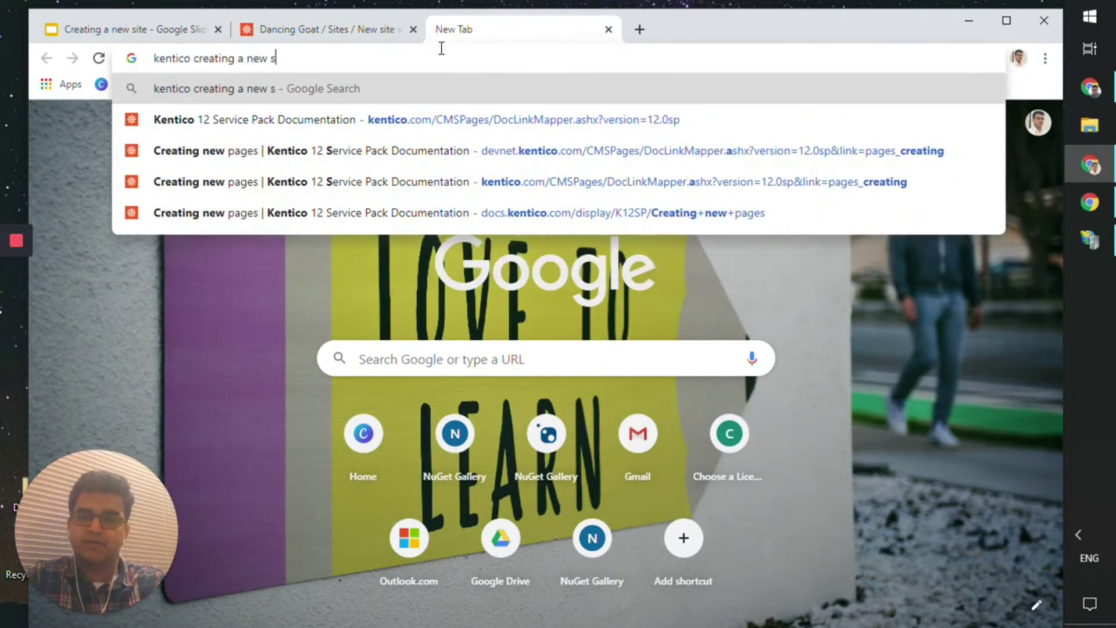
{"action": "key", "text": "Return"}
{"action": "scroll", "coordinate": [455, 241], "scroll_direction": "down", "scroll_amount": 4}
{"action": "left_click", "coordinate": [455, 239]}
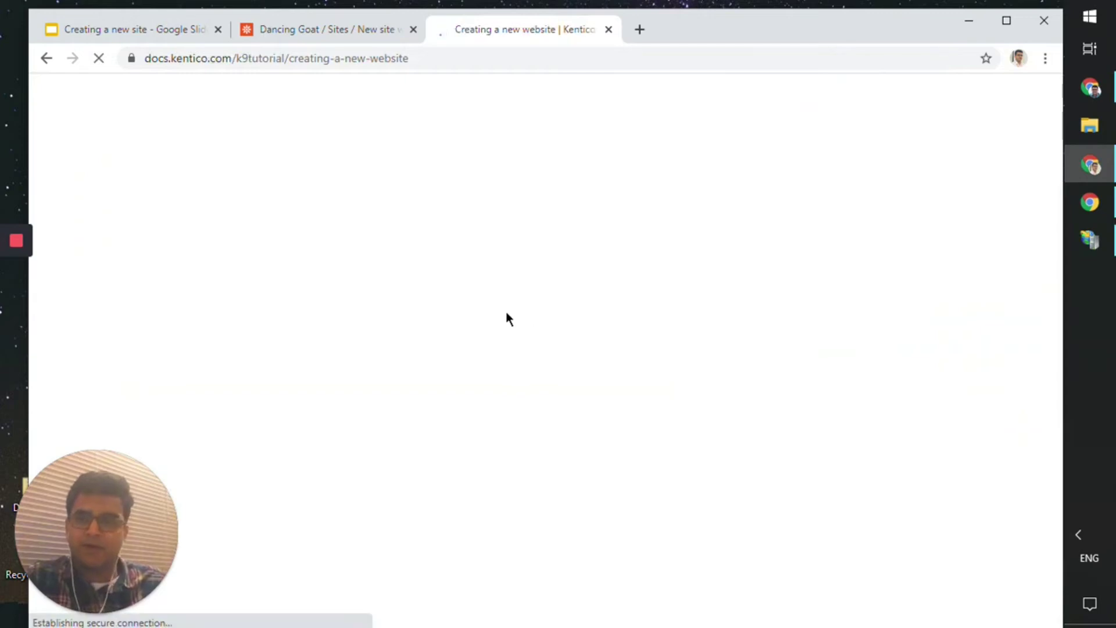
{"action": "left_click", "coordinate": [47, 59]}
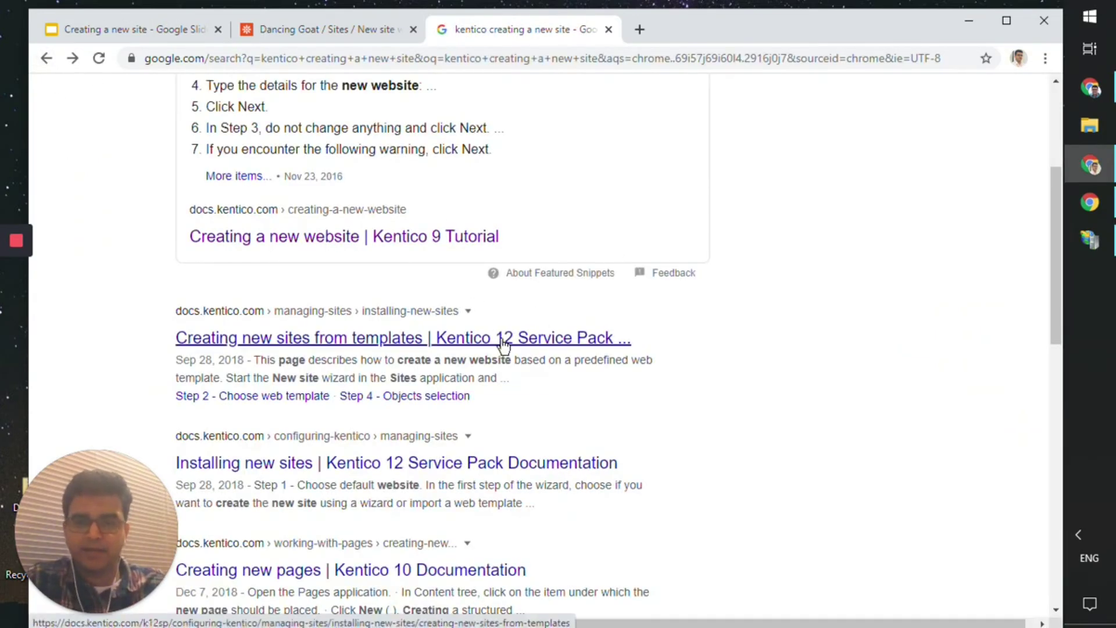
{"action": "left_click", "coordinate": [501, 341]}
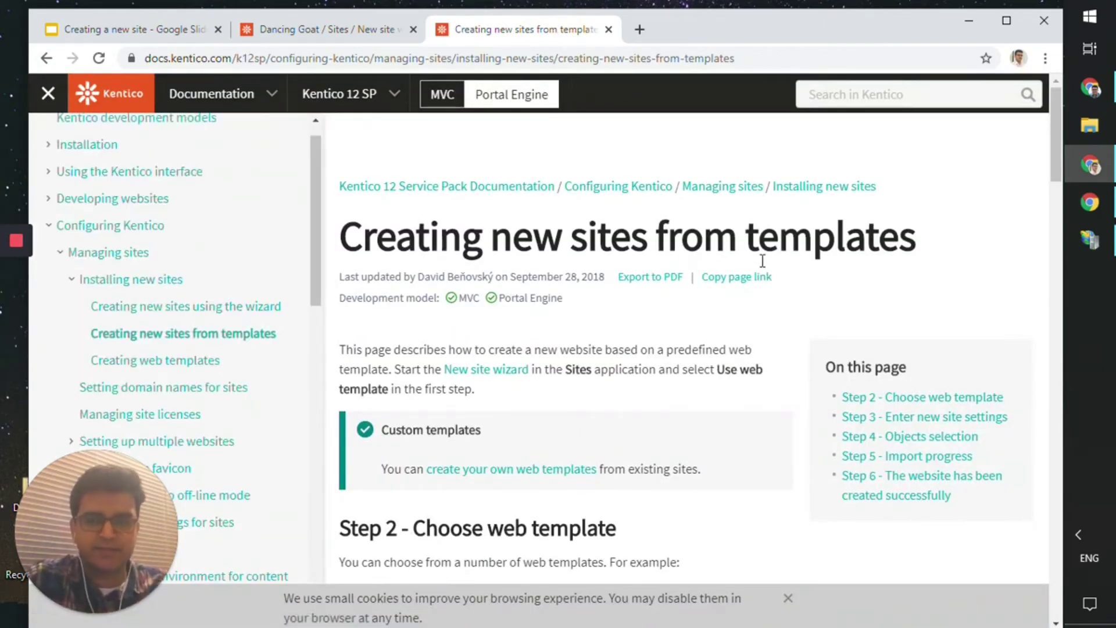
{"action": "scroll", "coordinate": [545, 317], "scroll_direction": "down", "scroll_amount": 5}
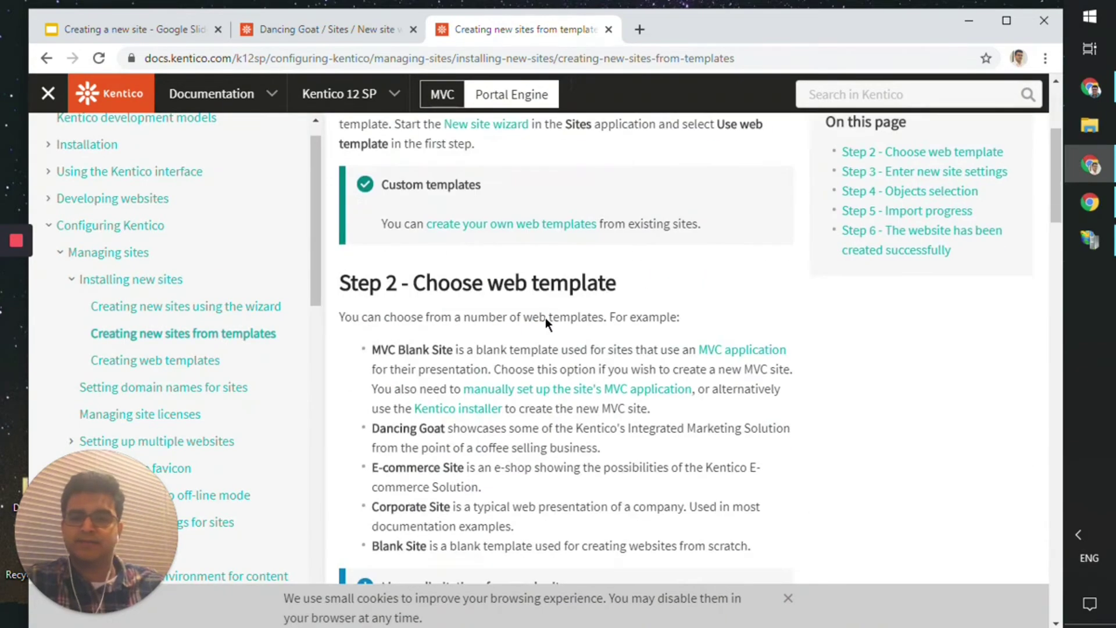
{"action": "scroll", "coordinate": [545, 317], "scroll_direction": "down", "scroll_amount": 4}
{"action": "scroll", "coordinate": [545, 320], "scroll_direction": "down", "scroll_amount": 4}
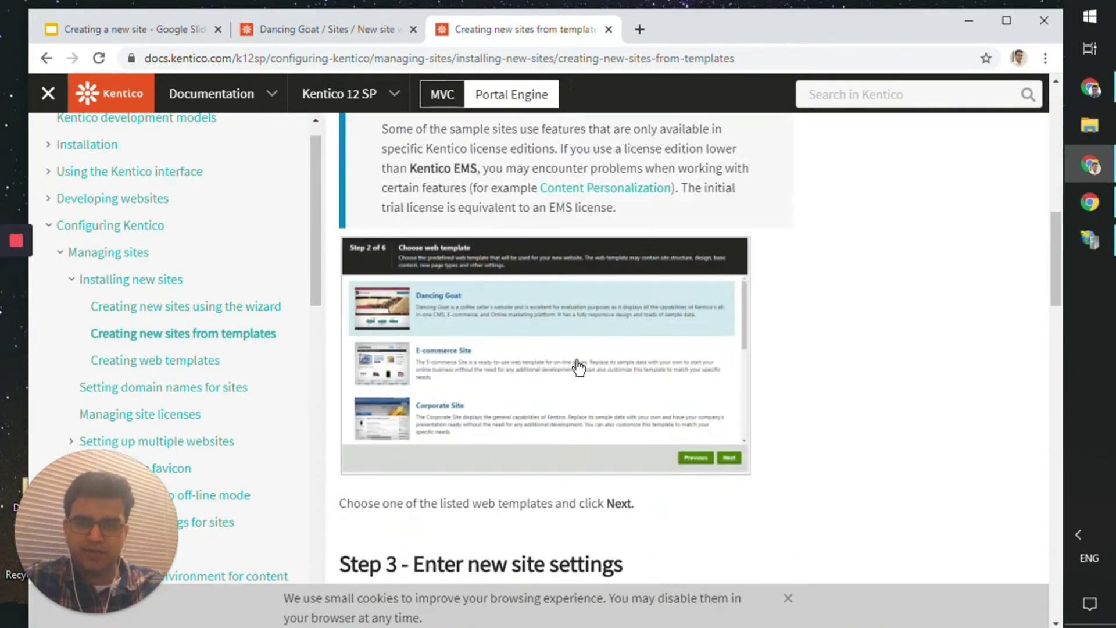
{"action": "scroll", "coordinate": [549, 378], "scroll_direction": "down", "scroll_amount": 4}
{"action": "scroll", "coordinate": [541, 389], "scroll_direction": "down", "scroll_amount": 6}
{"action": "scroll", "coordinate": [539, 386], "scroll_direction": "up", "scroll_amount": 20}
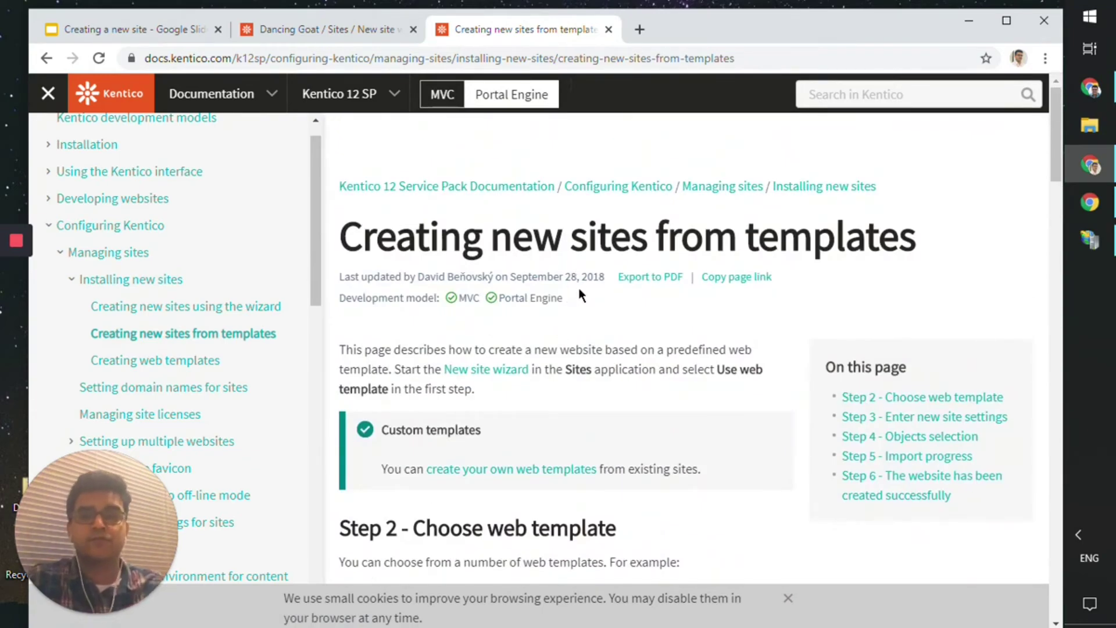
{"action": "scroll", "coordinate": [675, 334], "scroll_direction": "down", "scroll_amount": 4}
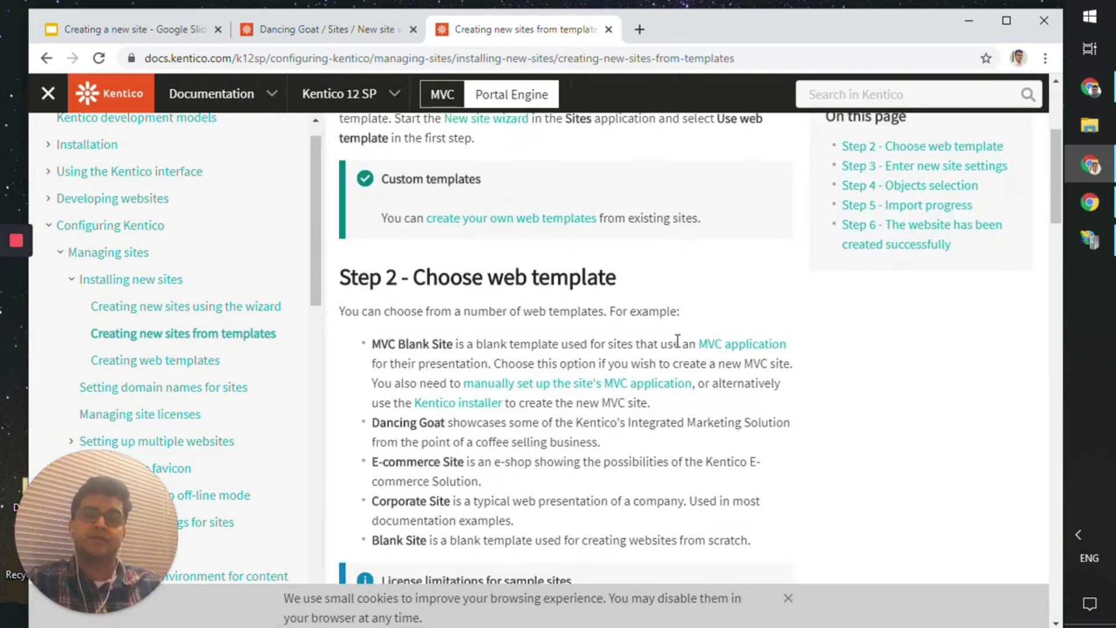
{"action": "scroll", "coordinate": [678, 340], "scroll_direction": "down", "scroll_amount": 20}
{"action": "scroll", "coordinate": [679, 341], "scroll_direction": "up", "scroll_amount": 8}
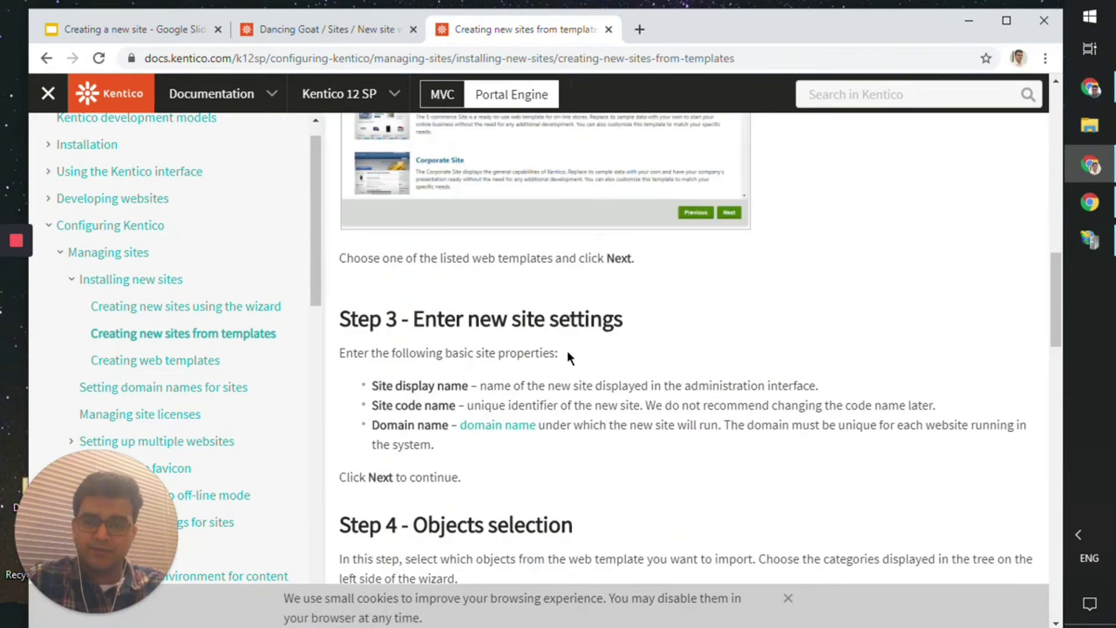
{"action": "scroll", "coordinate": [546, 535], "scroll_direction": "down", "scroll_amount": 10}
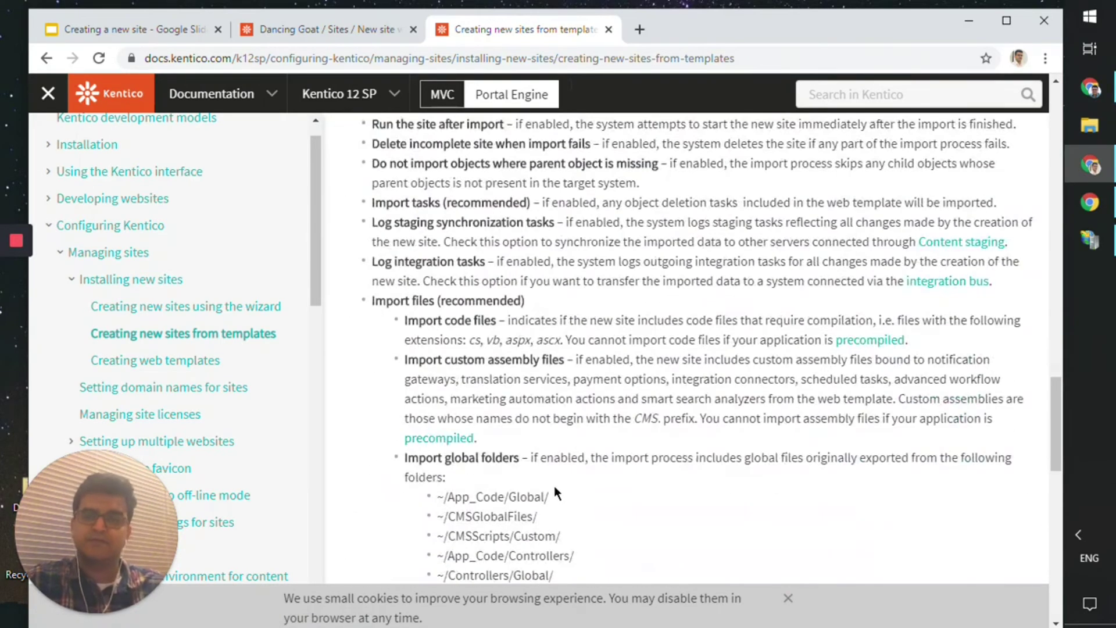
{"action": "scroll", "coordinate": [544, 373], "scroll_direction": "down", "scroll_amount": 4}
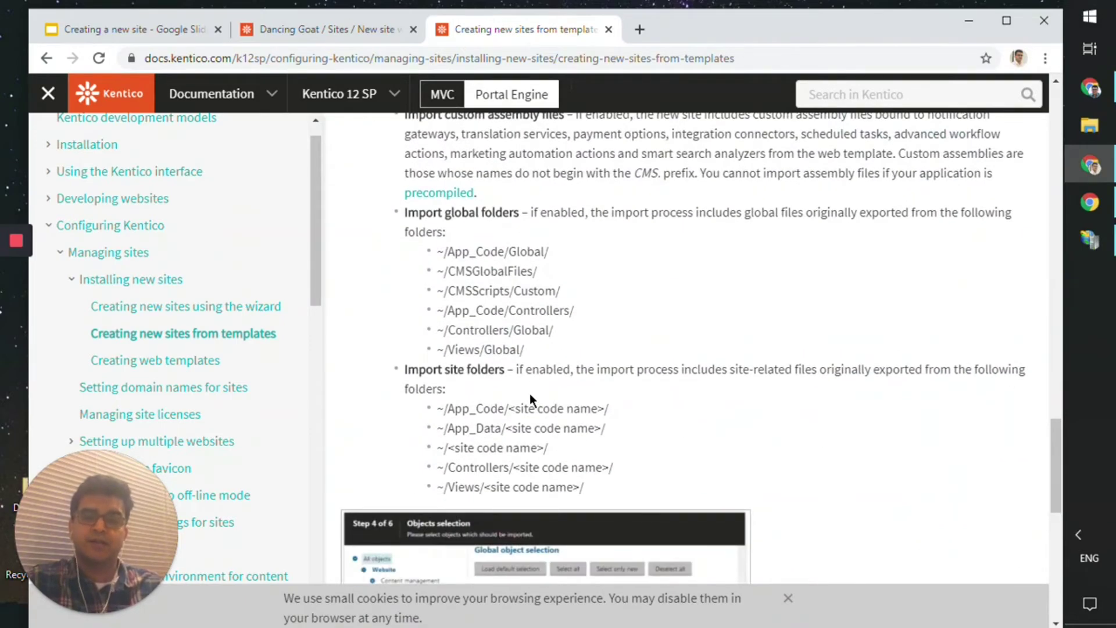
{"action": "scroll", "coordinate": [530, 395], "scroll_direction": "down", "scroll_amount": 10}
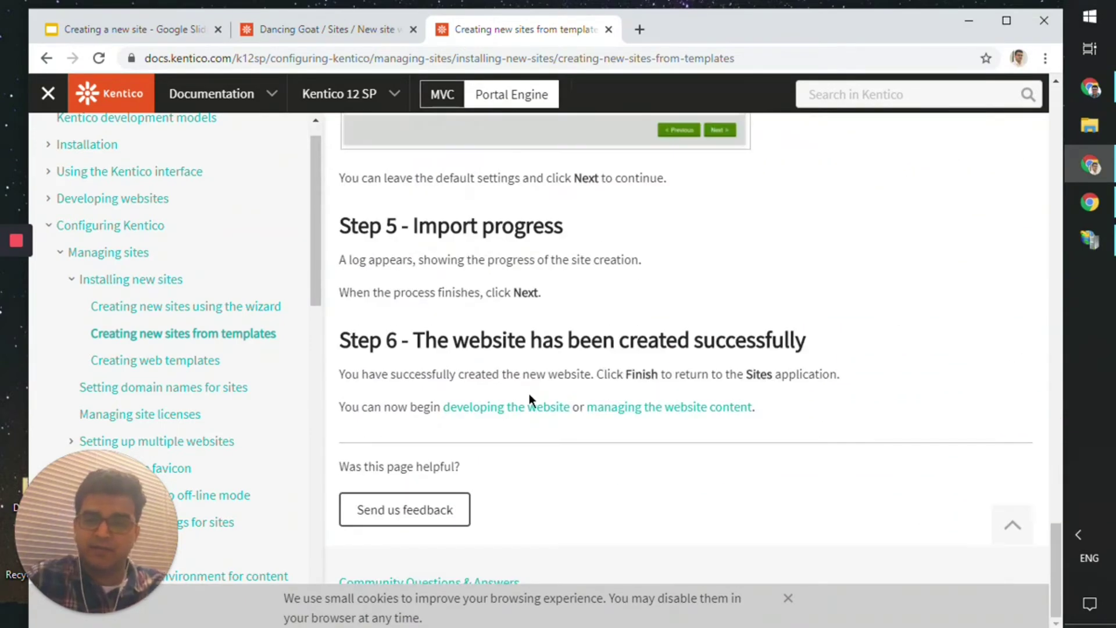
{"action": "left_click_drag", "start_coordinate": [556, 314], "coordinate": [340, 224]}
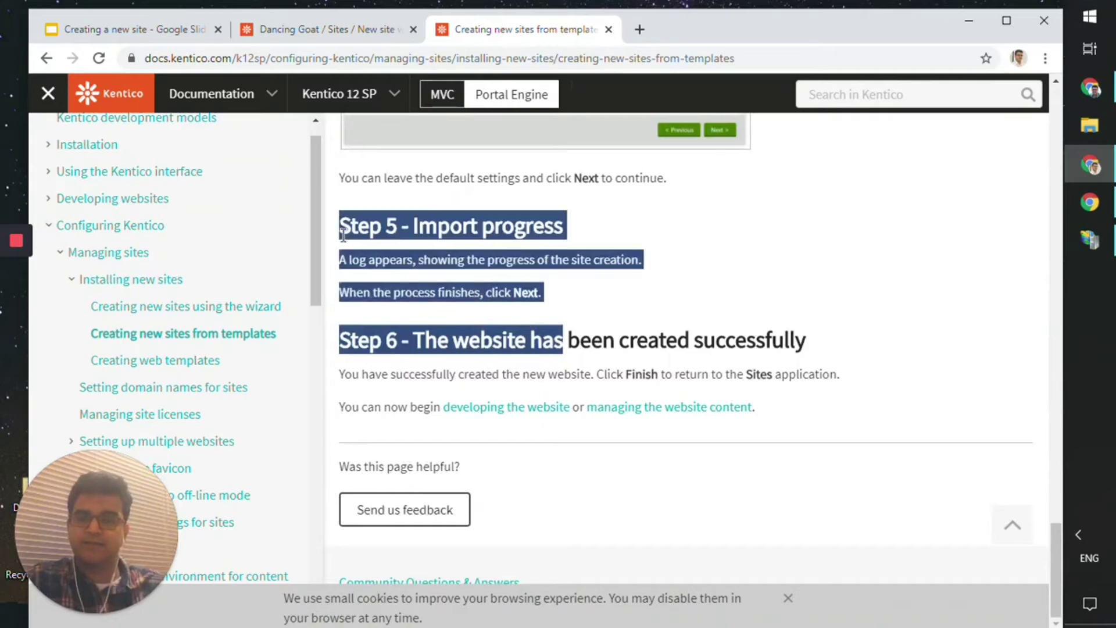
{"action": "left_click", "coordinate": [366, 247]}
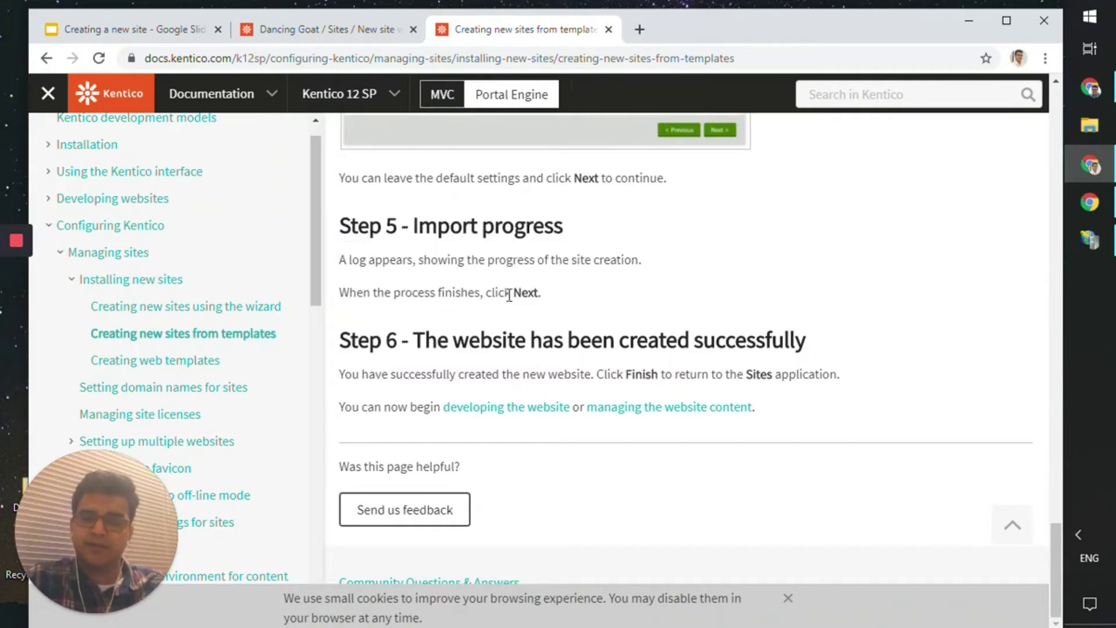
{"action": "scroll", "coordinate": [517, 389], "scroll_direction": "up", "scroll_amount": 8}
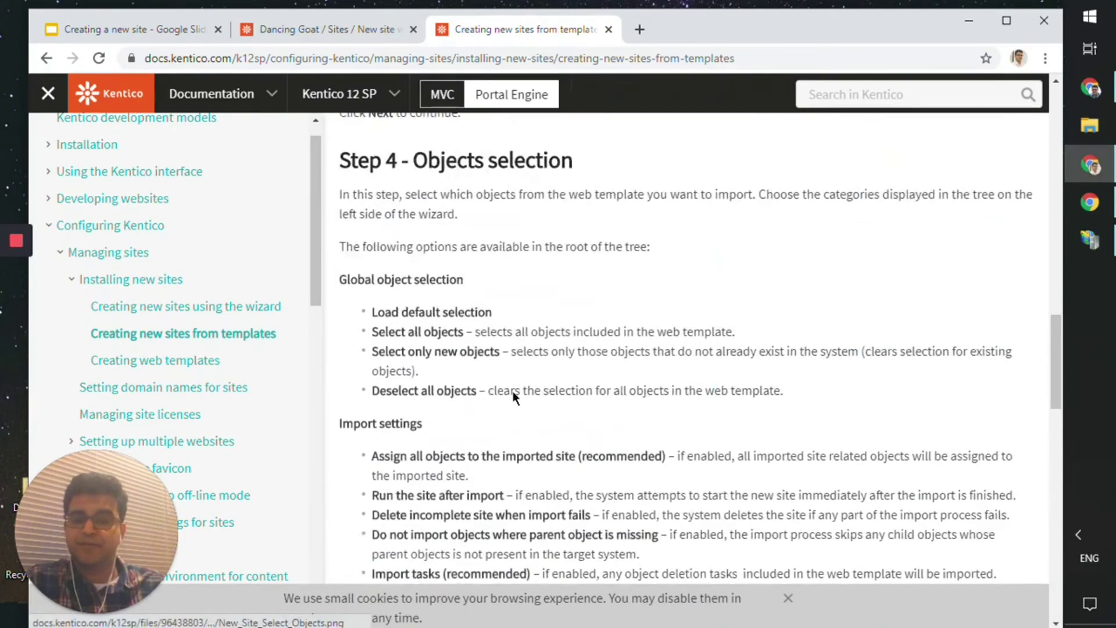
{"action": "scroll", "coordinate": [514, 397], "scroll_direction": "up", "scroll_amount": 12}
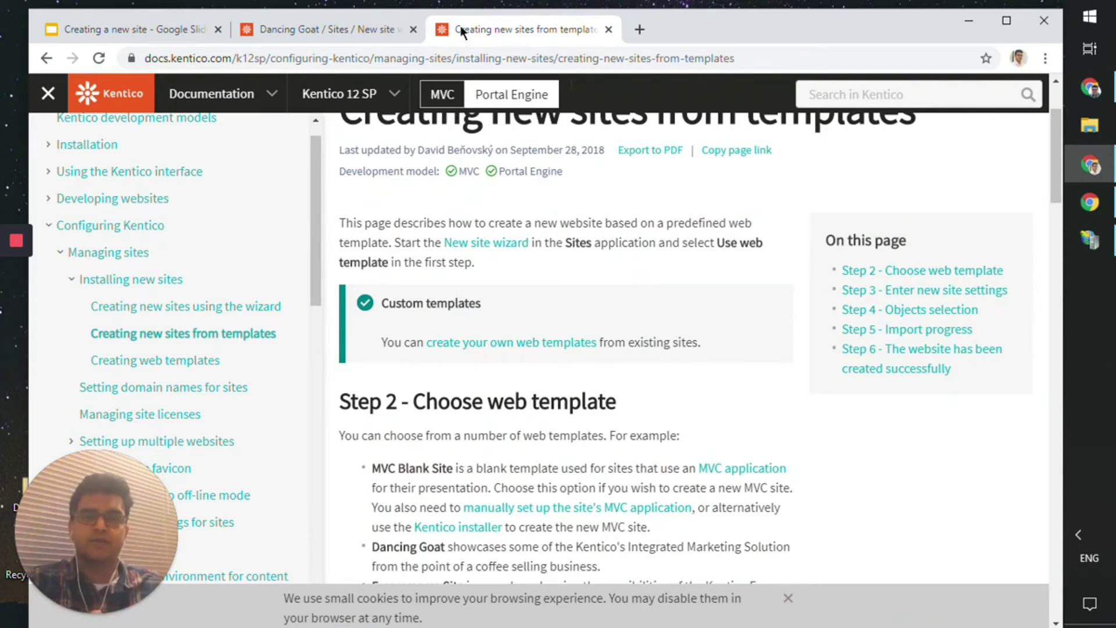
- Reload the template guide and read the Creating web templates article before returning
{"action": "left_click", "coordinate": [451, 104]}
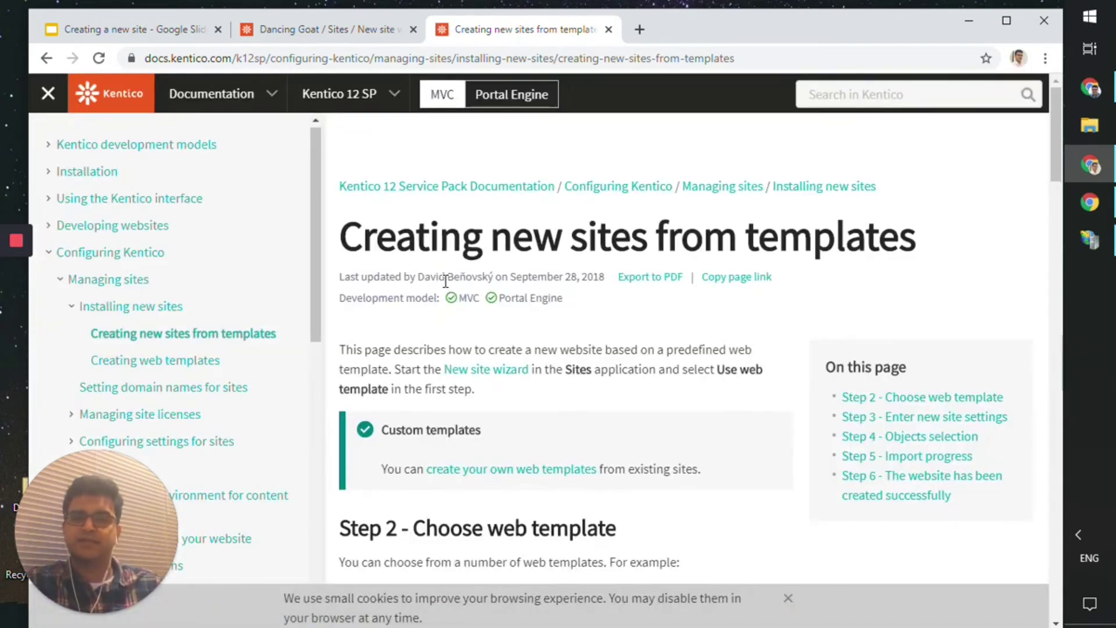
{"action": "scroll", "coordinate": [547, 336], "scroll_direction": "down", "scroll_amount": 4}
{"action": "scroll", "coordinate": [506, 366], "scroll_direction": "up", "scroll_amount": 4}
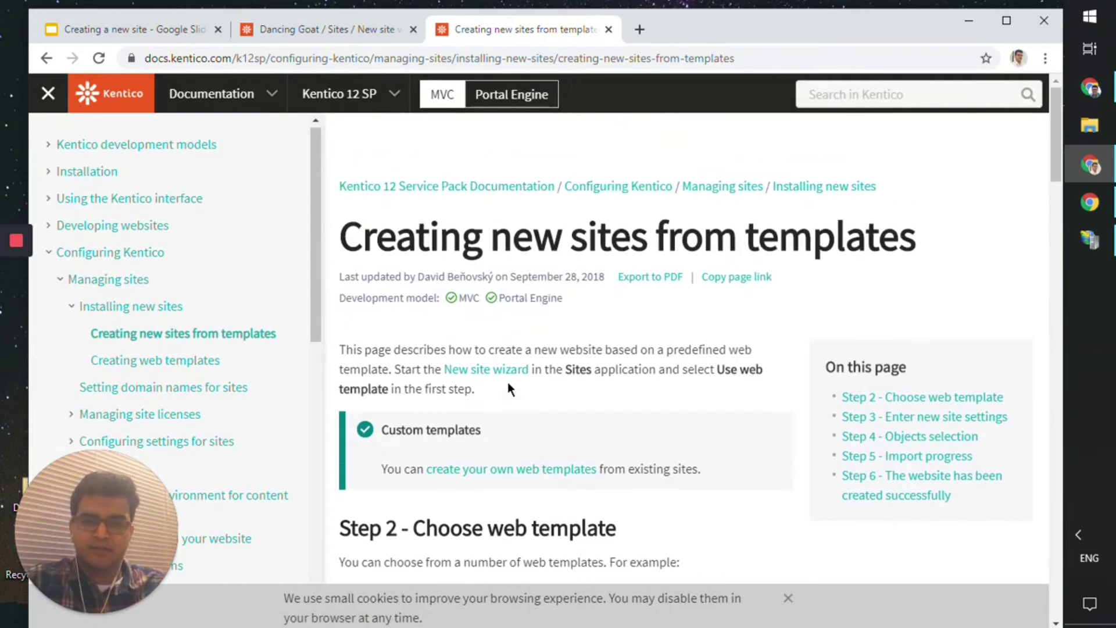
{"action": "scroll", "coordinate": [523, 373], "scroll_direction": "down", "scroll_amount": 15}
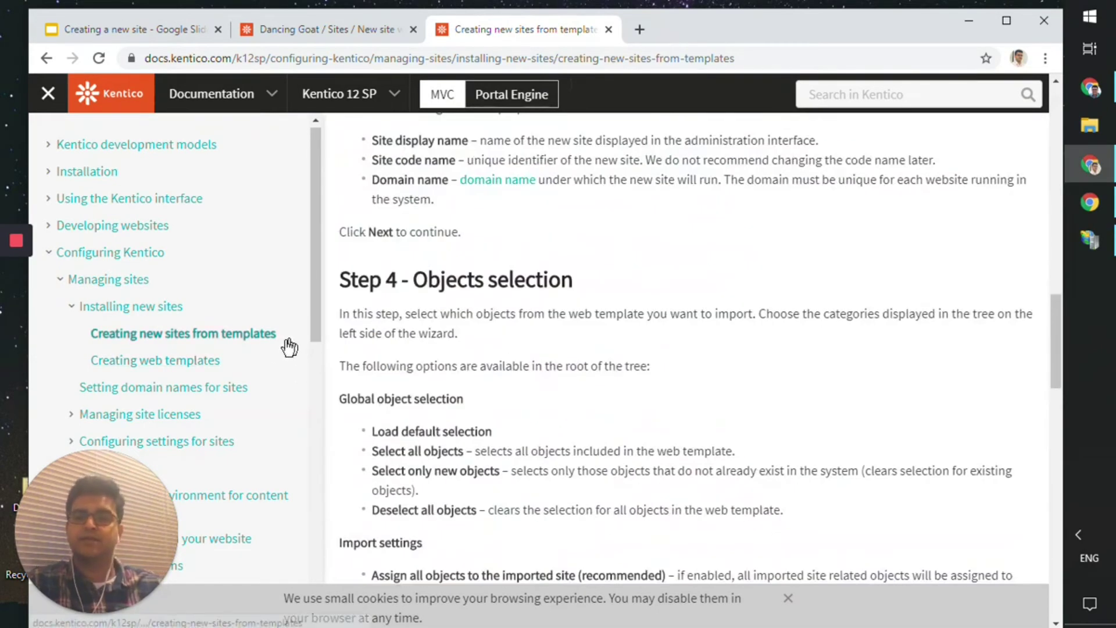
{"action": "scroll", "coordinate": [514, 343], "scroll_direction": "down", "scroll_amount": 10}
{"action": "scroll", "coordinate": [499, 347], "scroll_direction": "up", "scroll_amount": 20}
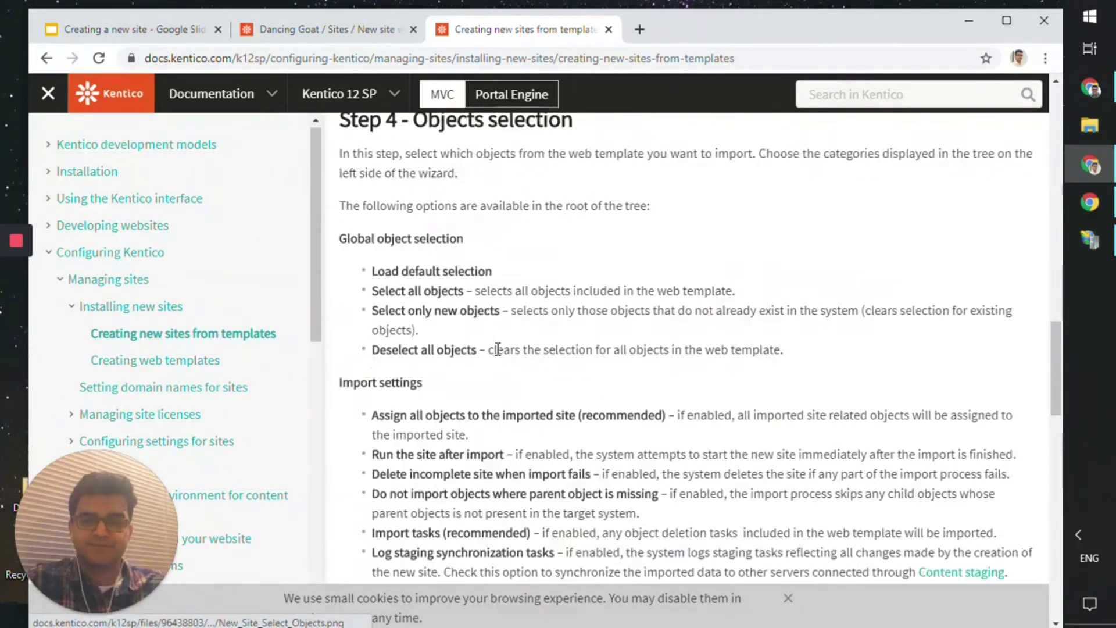
{"action": "scroll", "coordinate": [494, 348], "scroll_direction": "up", "scroll_amount": 8}
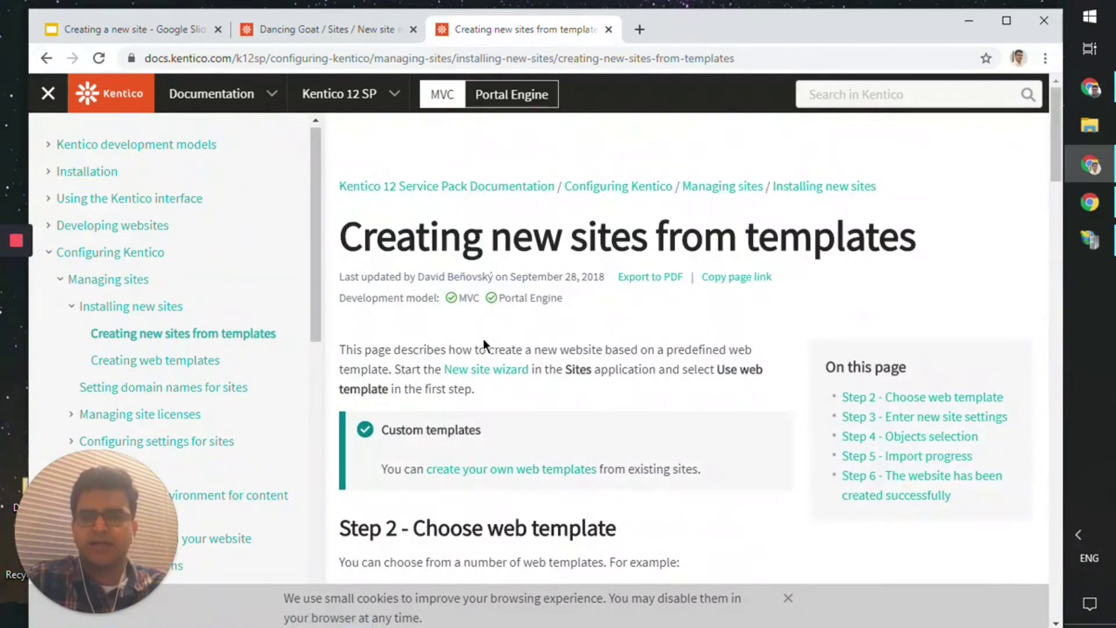
{"action": "left_click", "coordinate": [193, 362]}
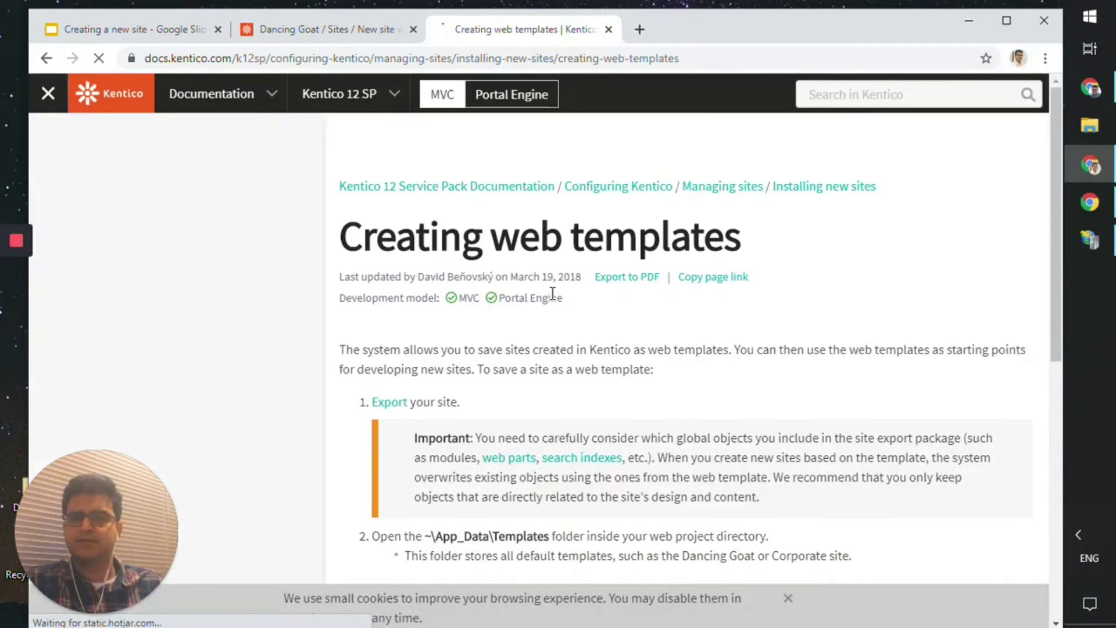
{"action": "scroll", "coordinate": [551, 296], "scroll_direction": "down", "scroll_amount": 15}
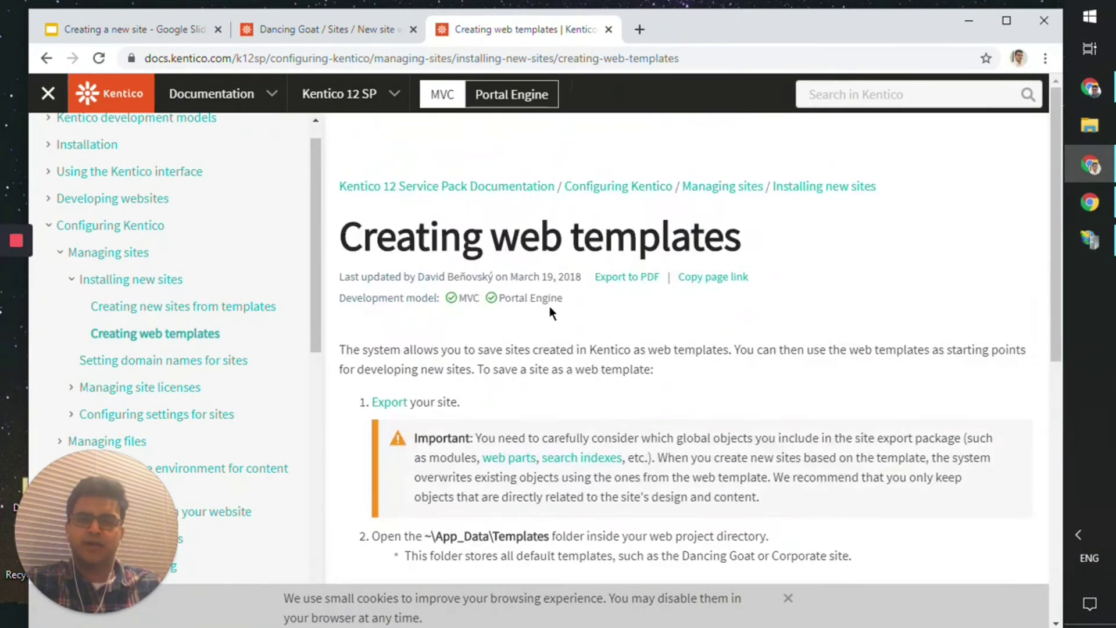
{"action": "left_click", "coordinate": [224, 309]}
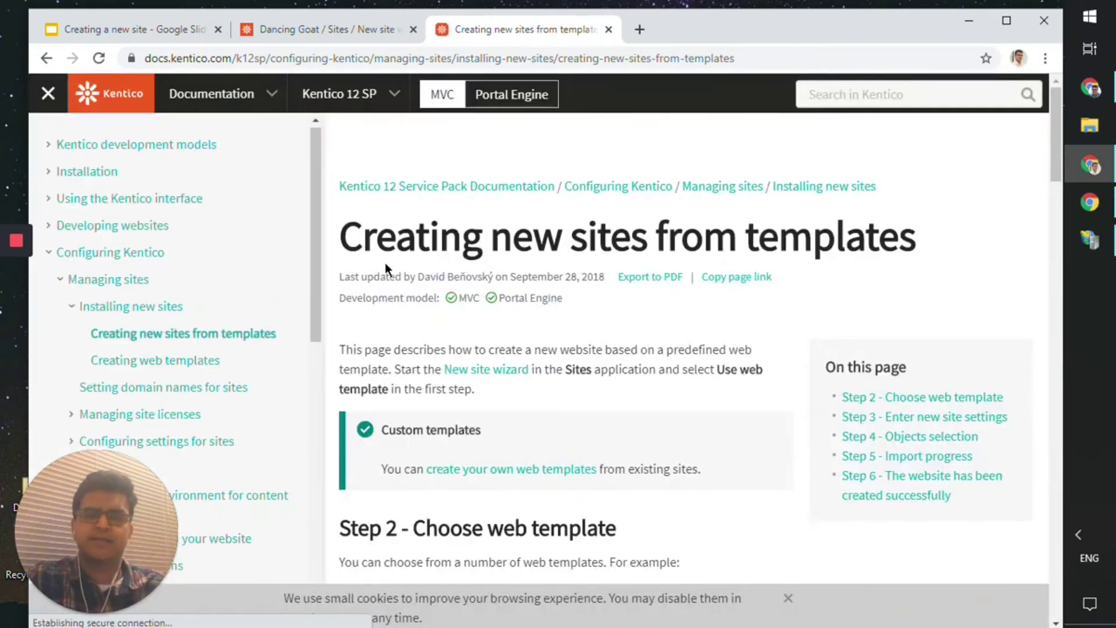
- Close the docs tab and finish the wizard, leaving E-commerce Site running on localhost:665
{"action": "middle_click", "coordinate": [476, 33]}
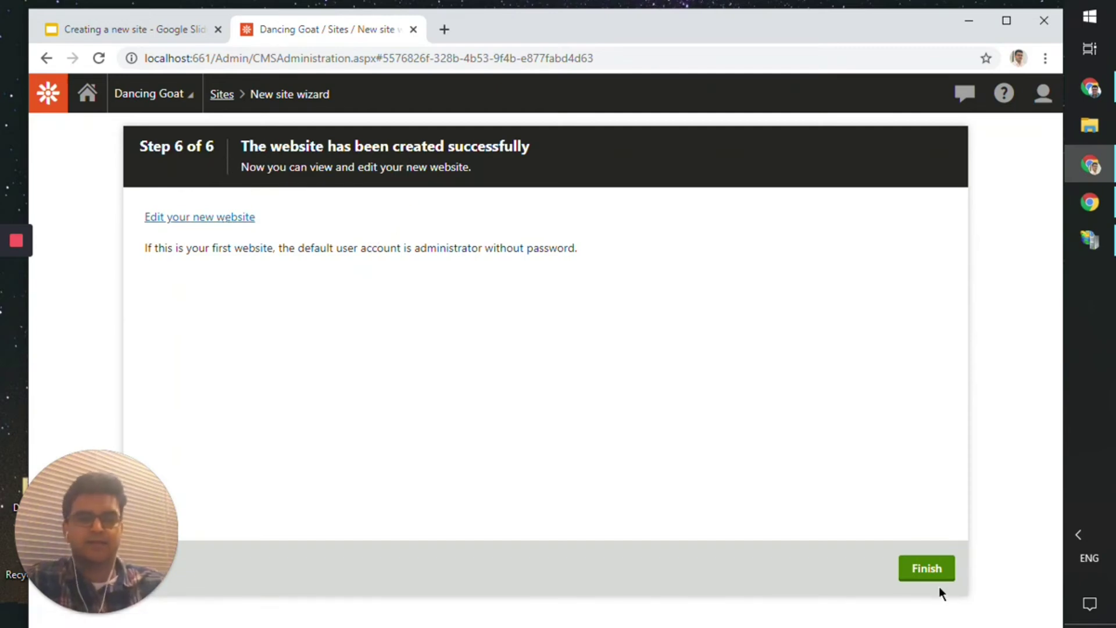
{"action": "left_click", "coordinate": [933, 566]}
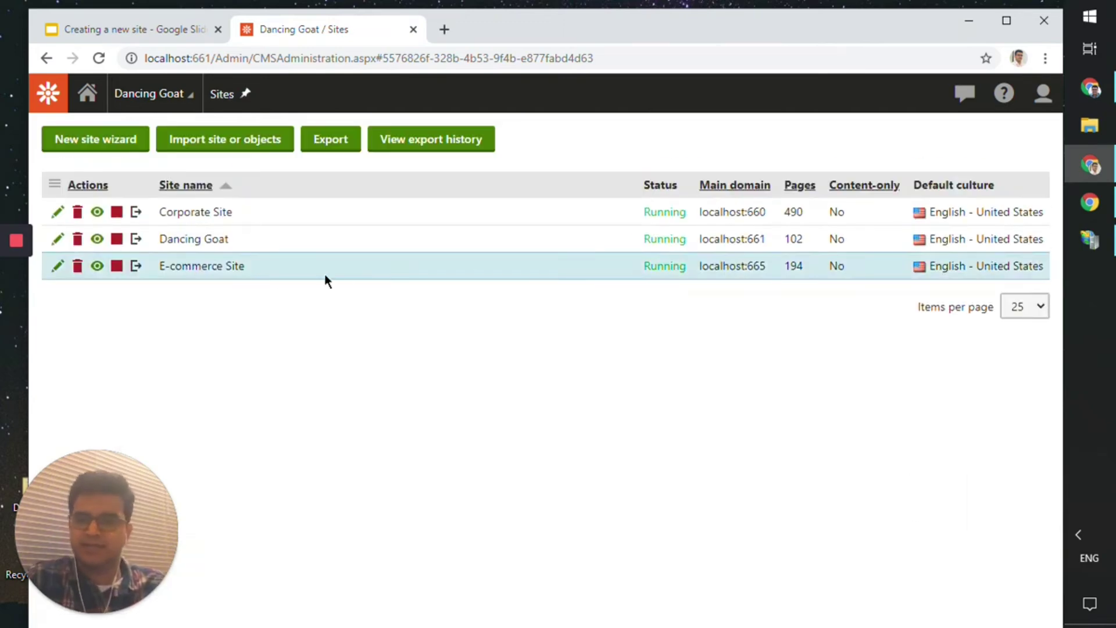
{"action": "left_click_drag", "start_coordinate": [195, 259], "coordinate": [77, 304]}
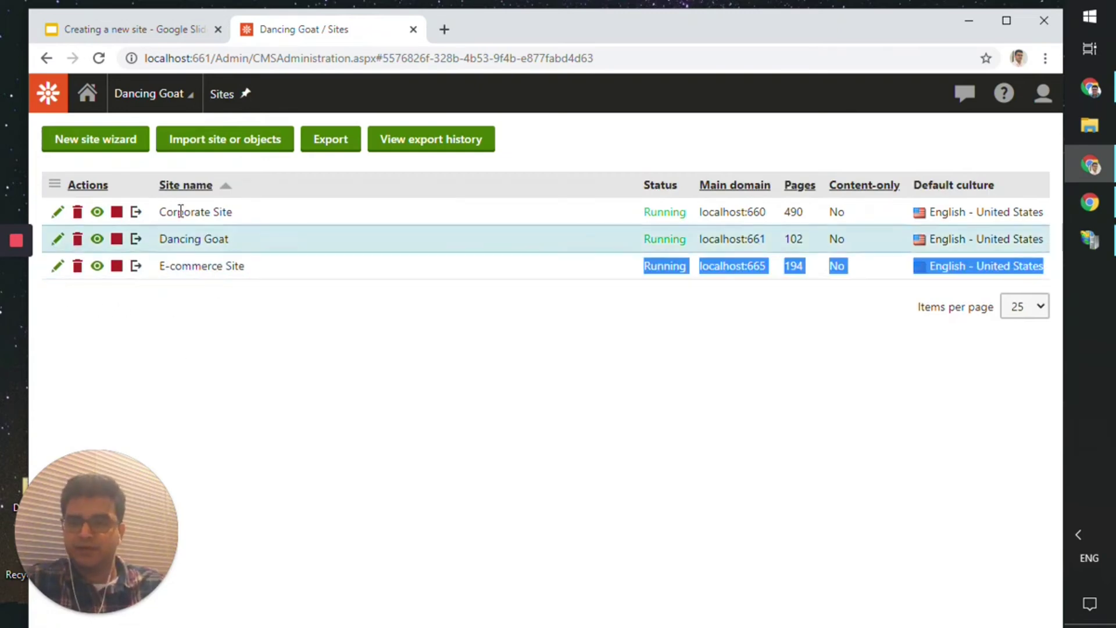
- Check the site selector list, then sign out of Kentico administration
{"action": "left_click", "coordinate": [190, 100]}
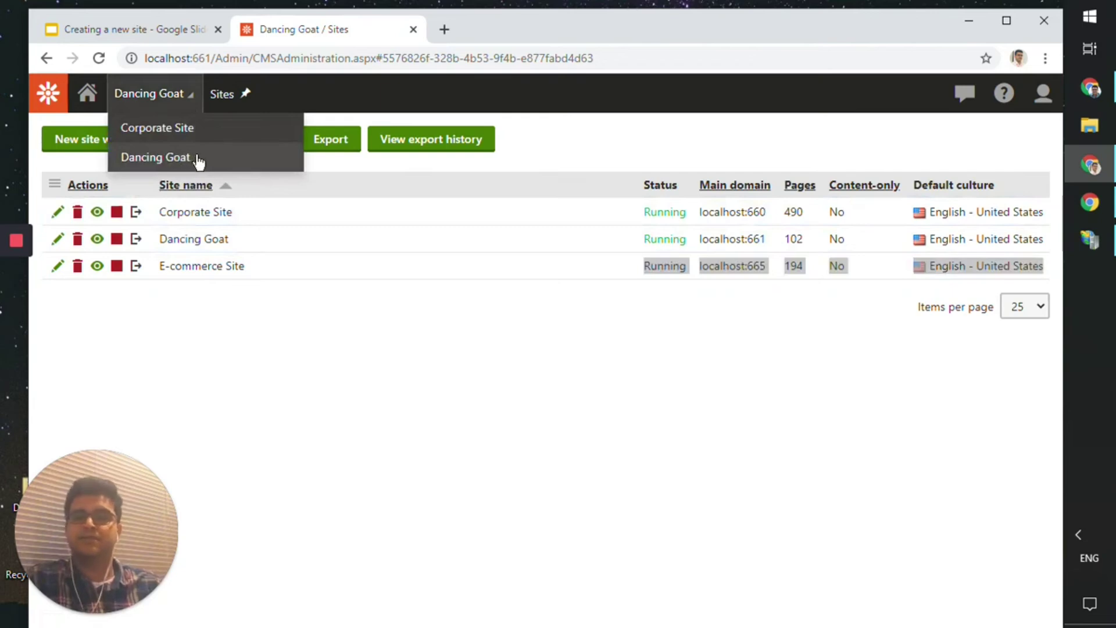
{"action": "left_click", "coordinate": [149, 103]}
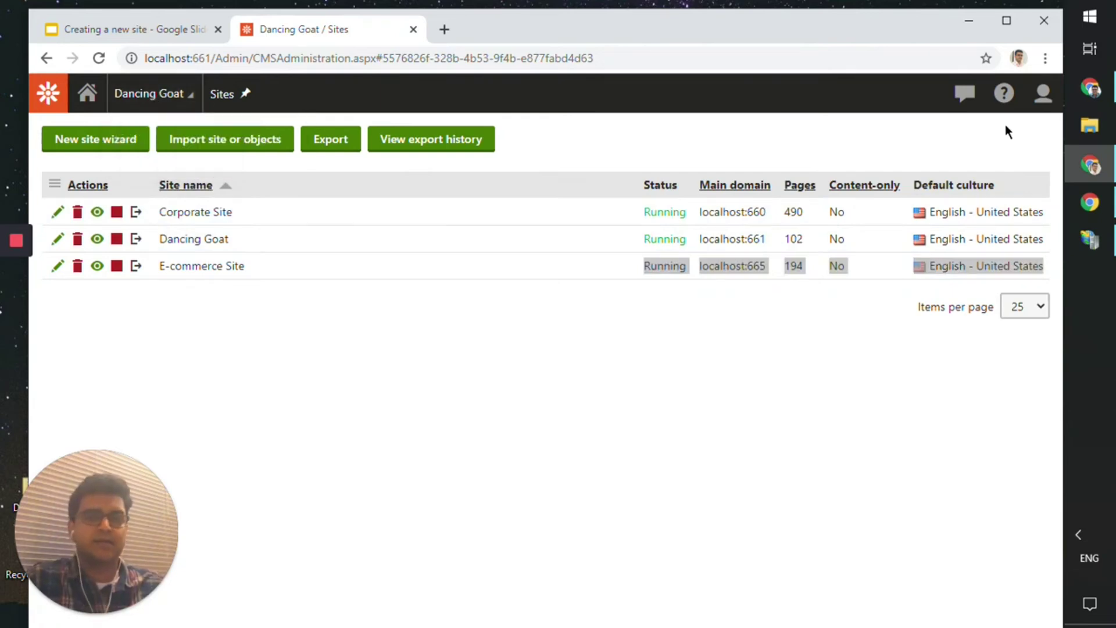
{"action": "left_click", "coordinate": [1039, 105]}
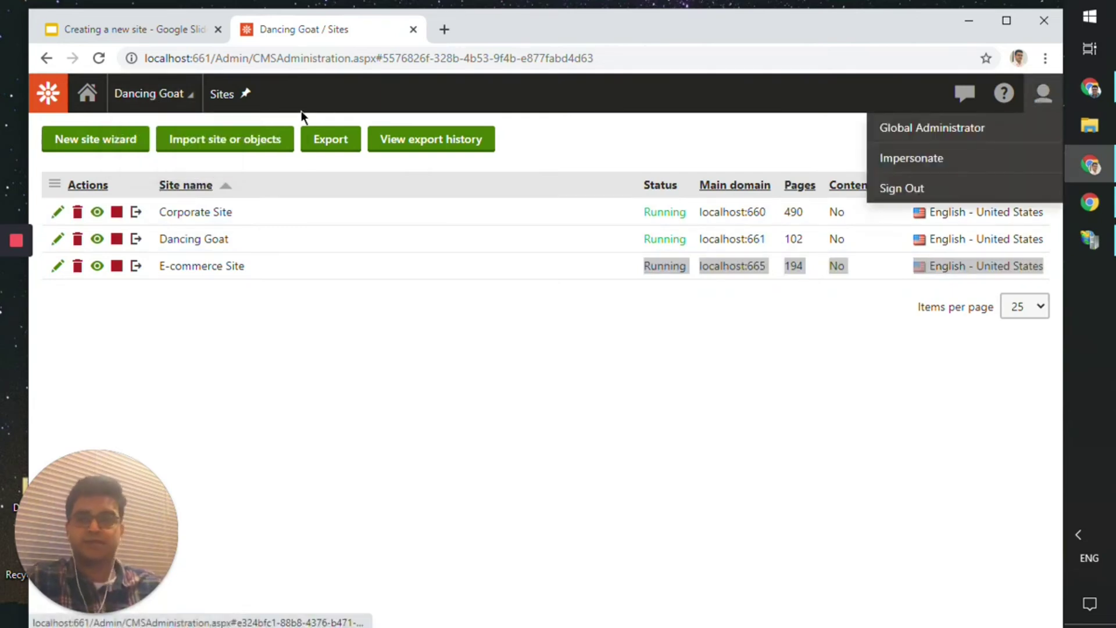
{"action": "left_click", "coordinate": [894, 197]}
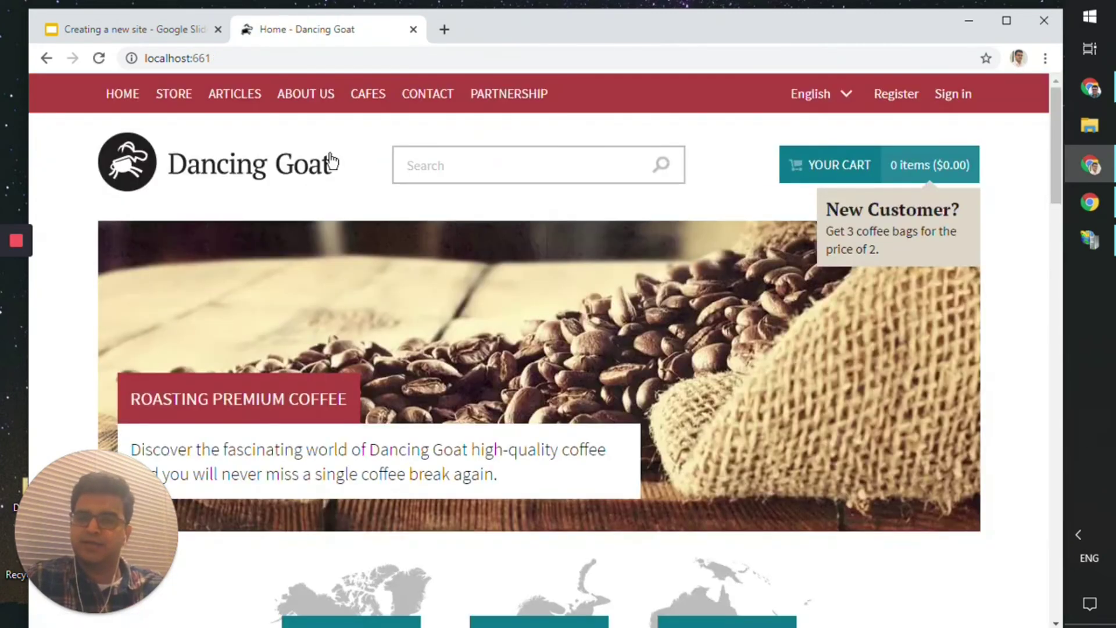
- Go to localhost:661/admin and sign in with the default administrator account
{"action": "left_click", "coordinate": [420, 58]}
{"action": "key", "text": "End"}
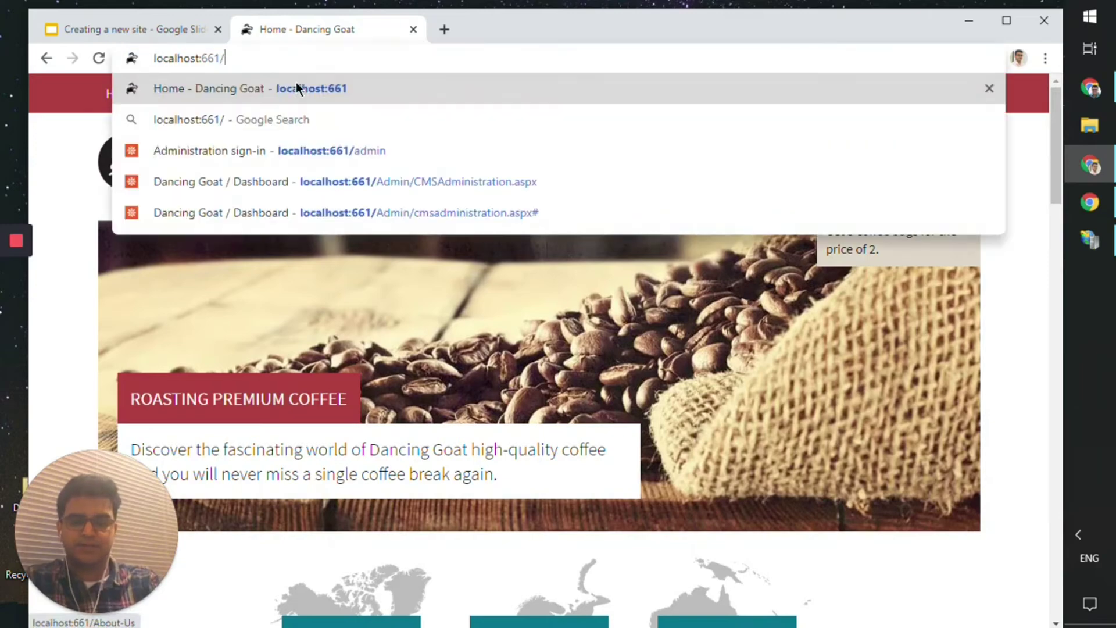
{"action": "type", "text": "admi"}
{"action": "key", "text": "Return"}
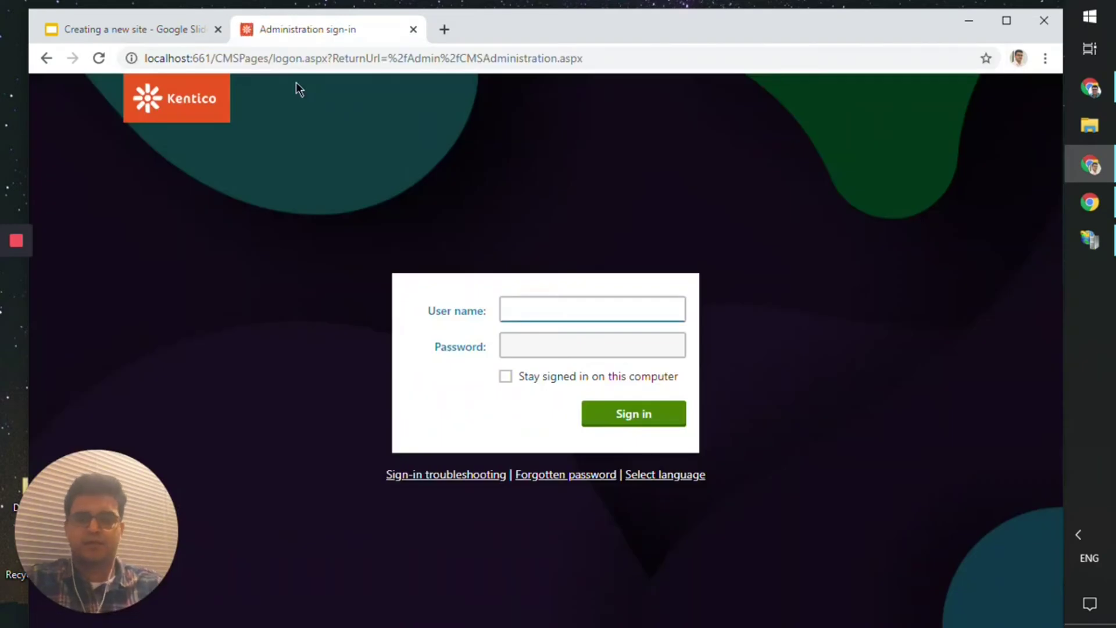
{"action": "type", "text": "administrator"}
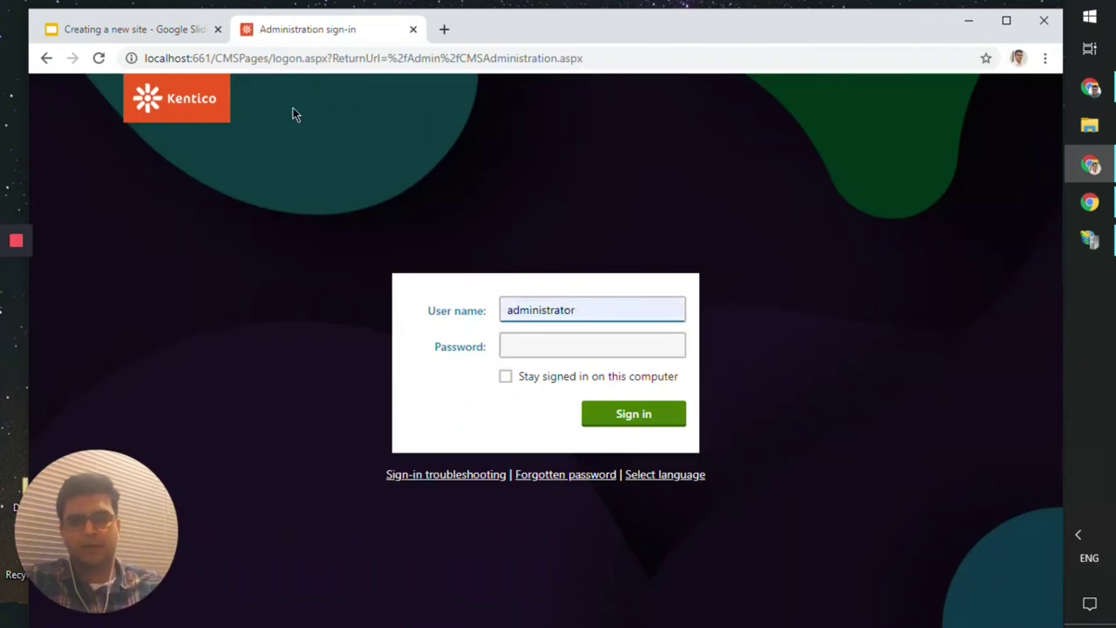
{"action": "left_click", "coordinate": [603, 413]}
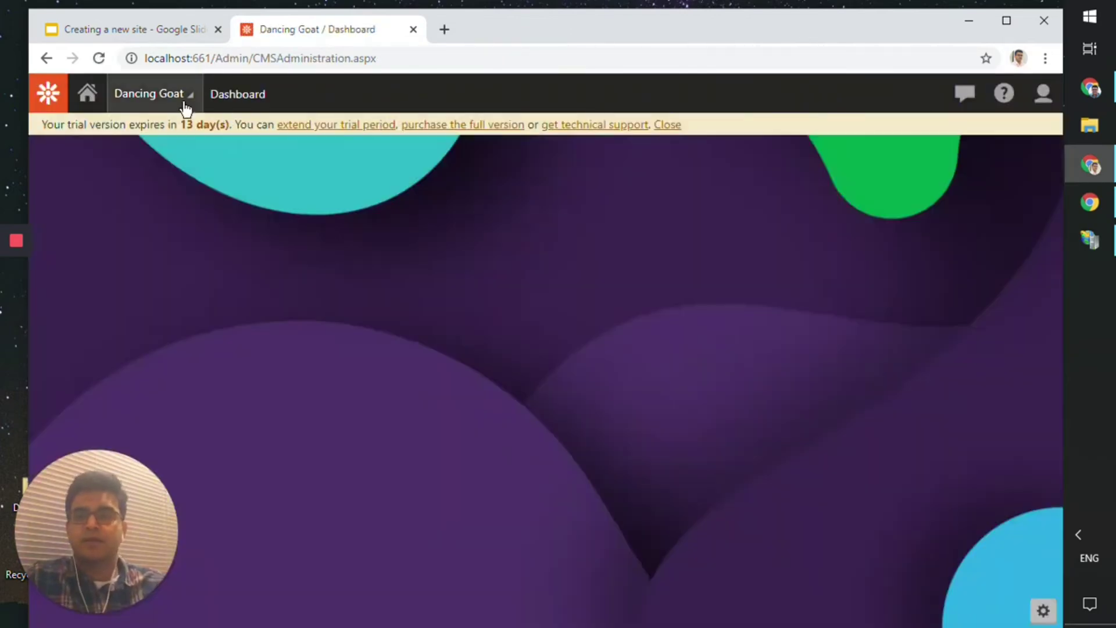
- Confirm E-commerce Site appears in the site selector, then sign out of administration
{"action": "left_click", "coordinate": [187, 94]}
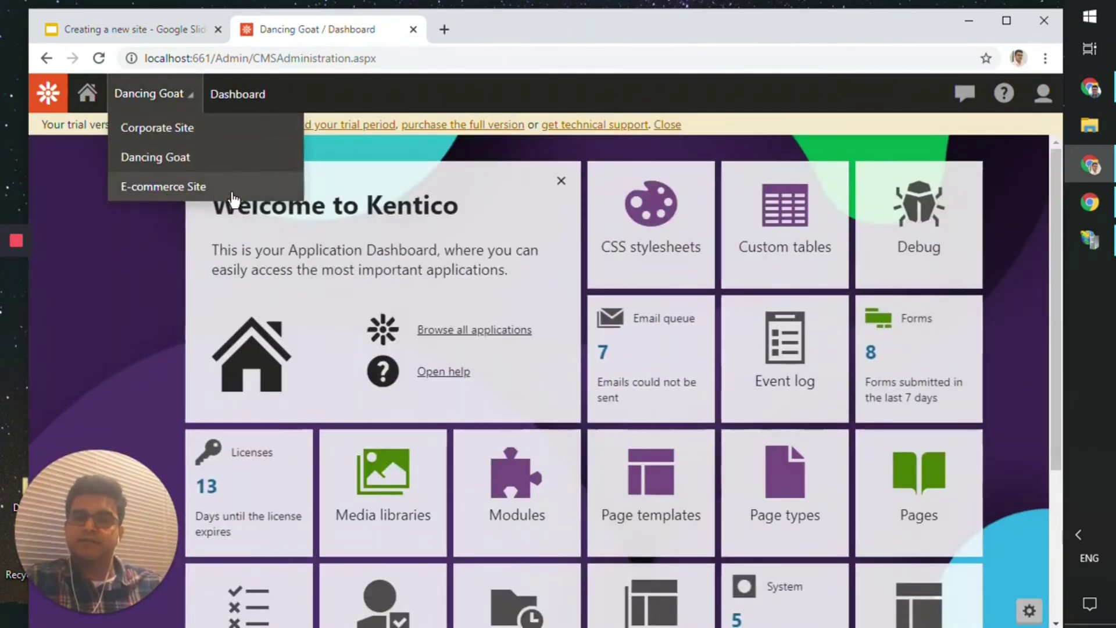
{"action": "left_click", "coordinate": [160, 250]}
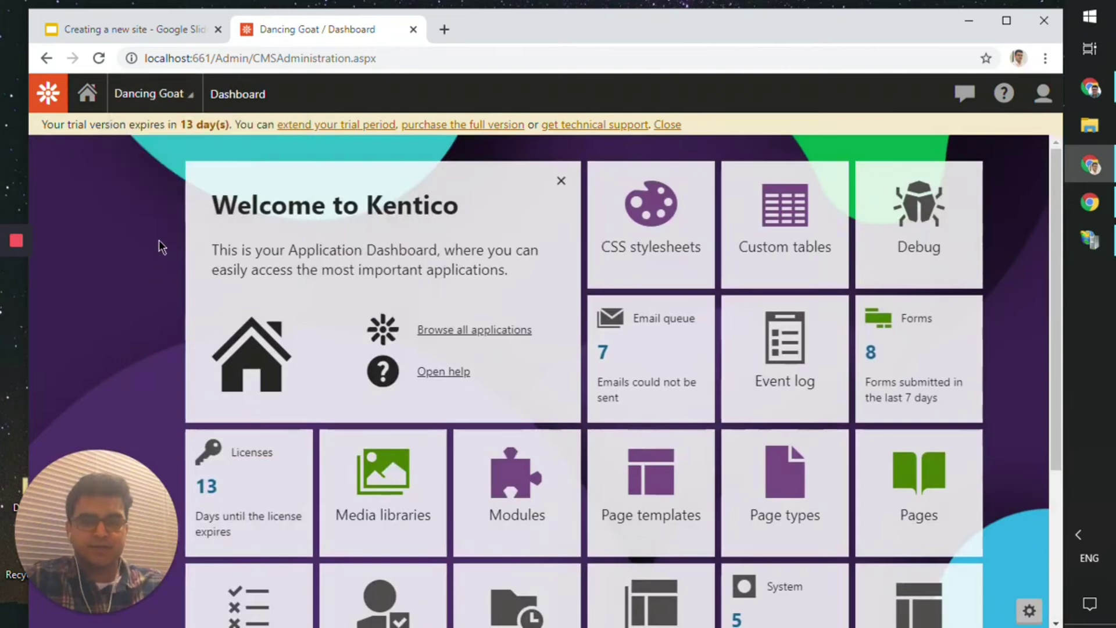
{"action": "left_click", "coordinate": [182, 100]}
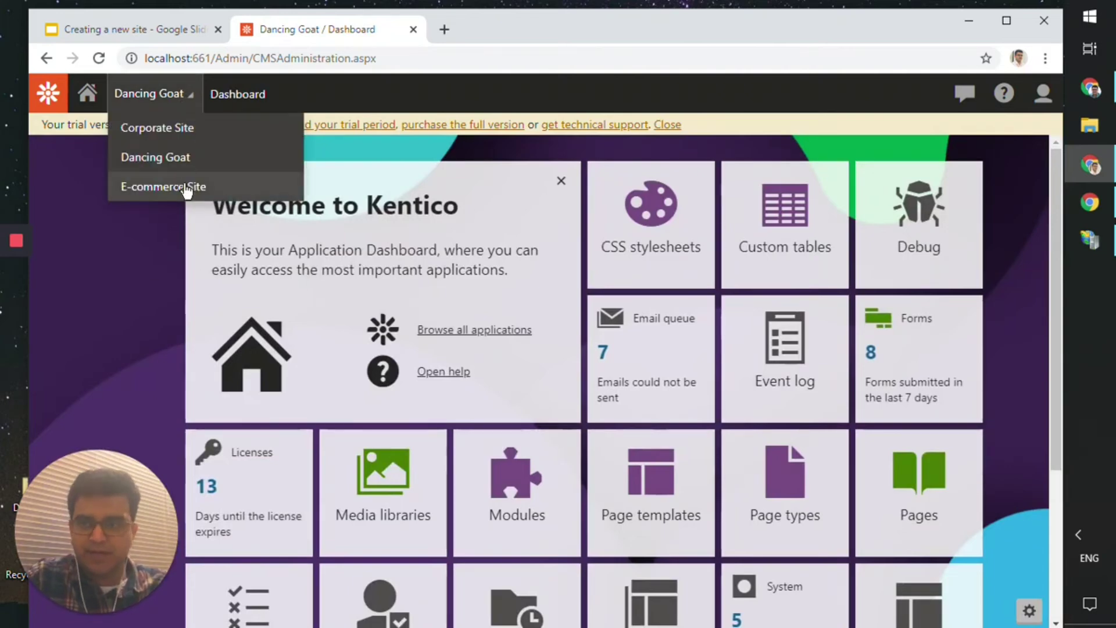
{"action": "left_click", "coordinate": [146, 264]}
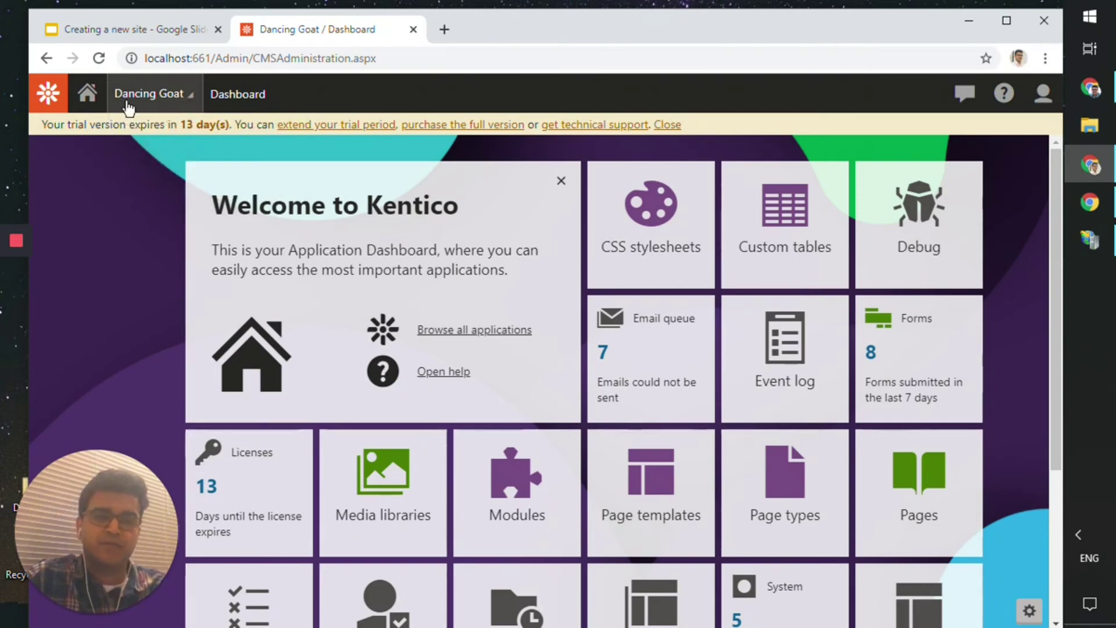
{"action": "left_click", "coordinate": [1036, 111]}
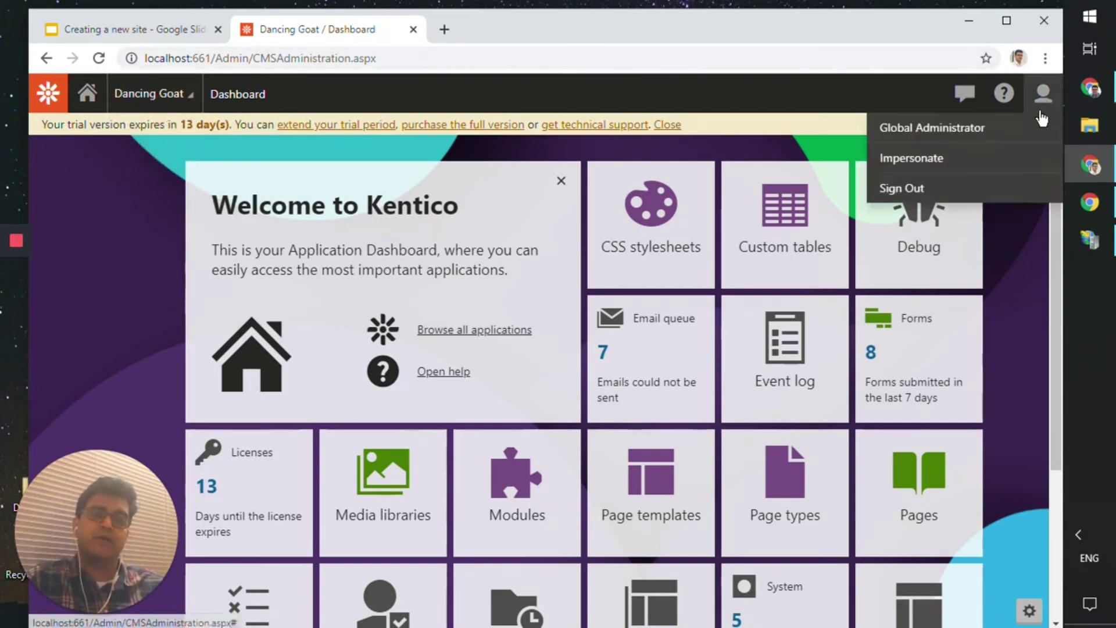
{"action": "left_click", "coordinate": [970, 178]}
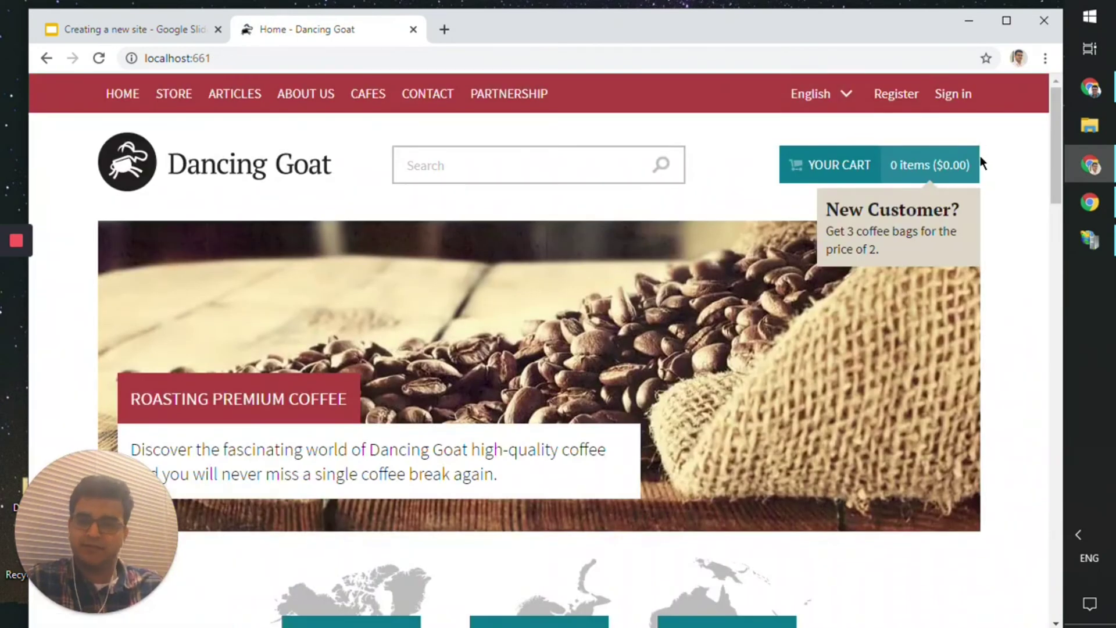
- Change the browser address port from 661 to 665 to load the E-commerce starter site
{"action": "left_click", "coordinate": [1090, 239]}
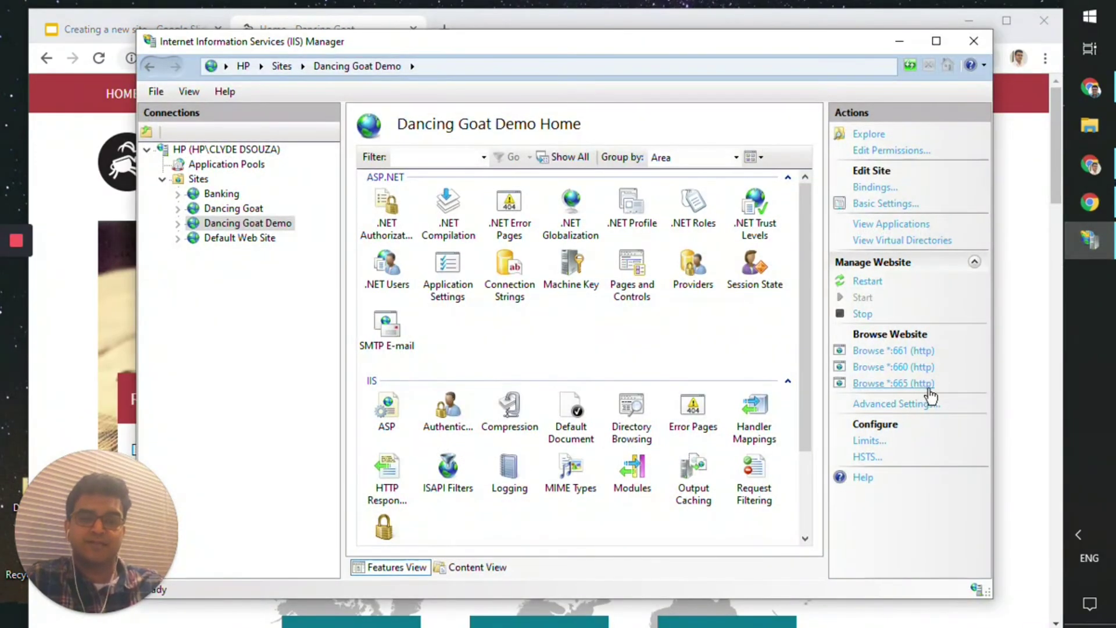
{"action": "left_click", "coordinate": [899, 41]}
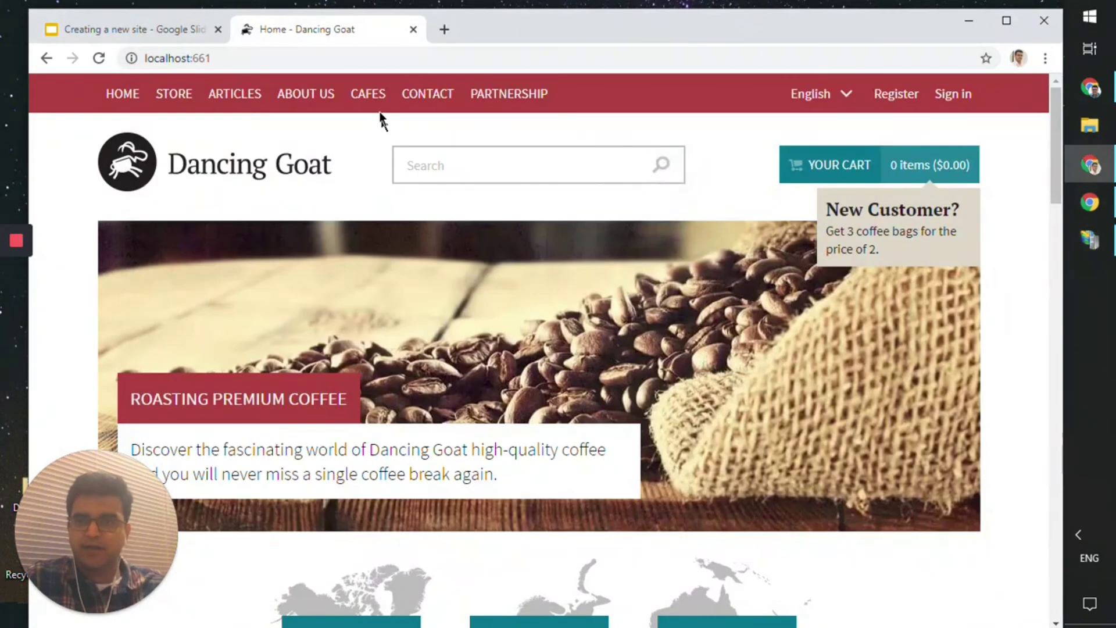
{"action": "left_click", "coordinate": [379, 58]}
{"action": "key", "text": "End"}
{"action": "key", "text": "BackSpace"}
{"action": "type", "text": "5"}
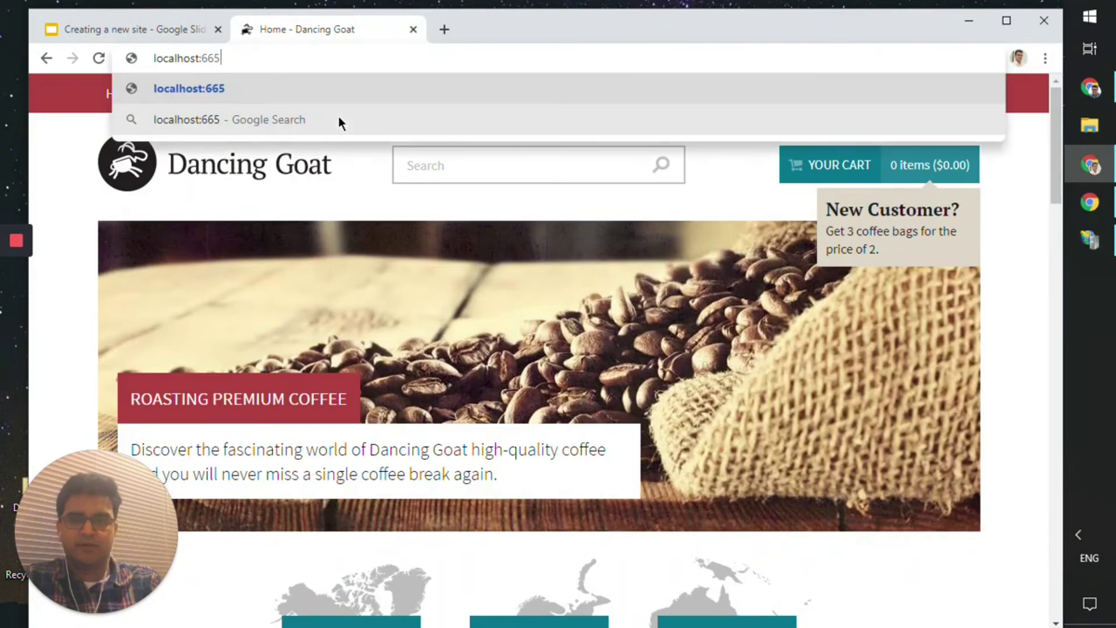
{"action": "key", "text": "Return"}
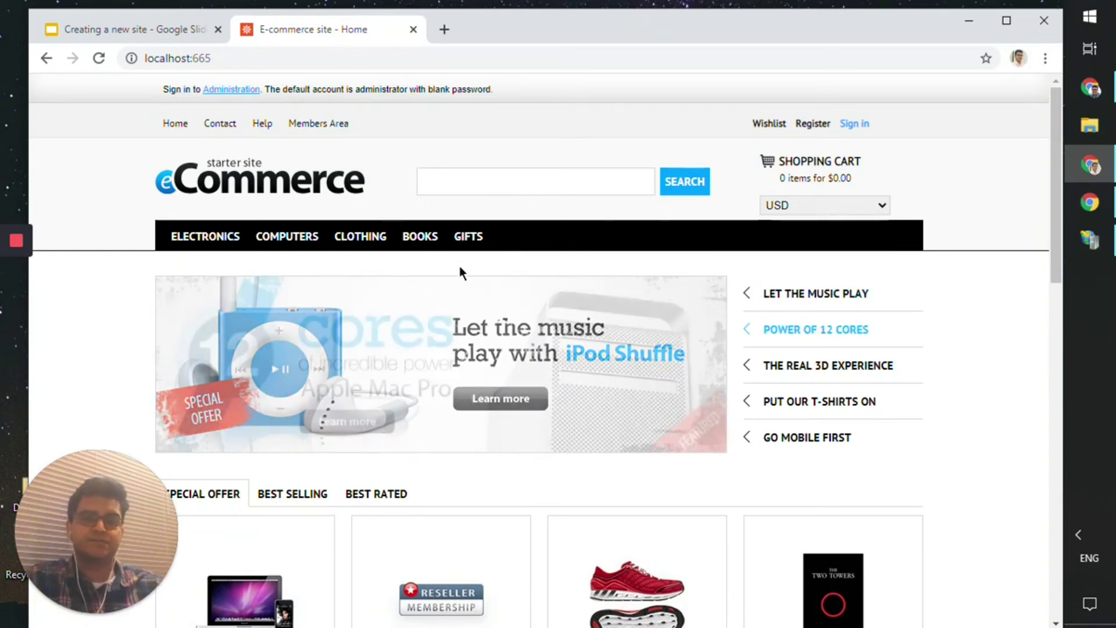
- Scroll through the E-commerce starter site's home page
{"action": "scroll", "coordinate": [1014, 279], "scroll_direction": "down", "scroll_amount": 8}
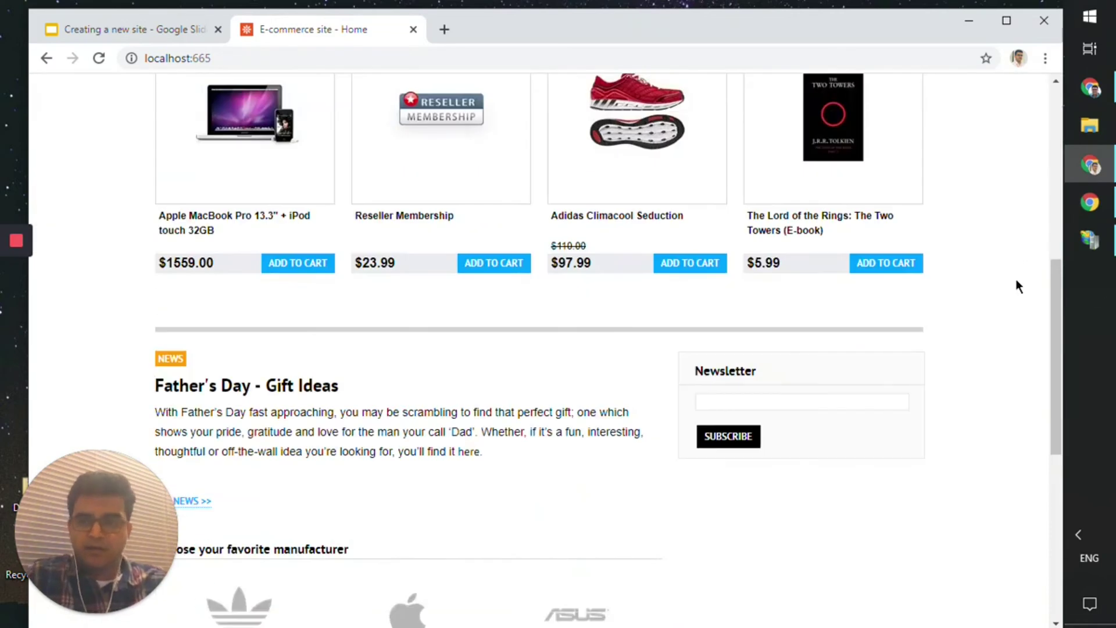
{"action": "scroll", "coordinate": [948, 287], "scroll_direction": "down", "scroll_amount": 8}
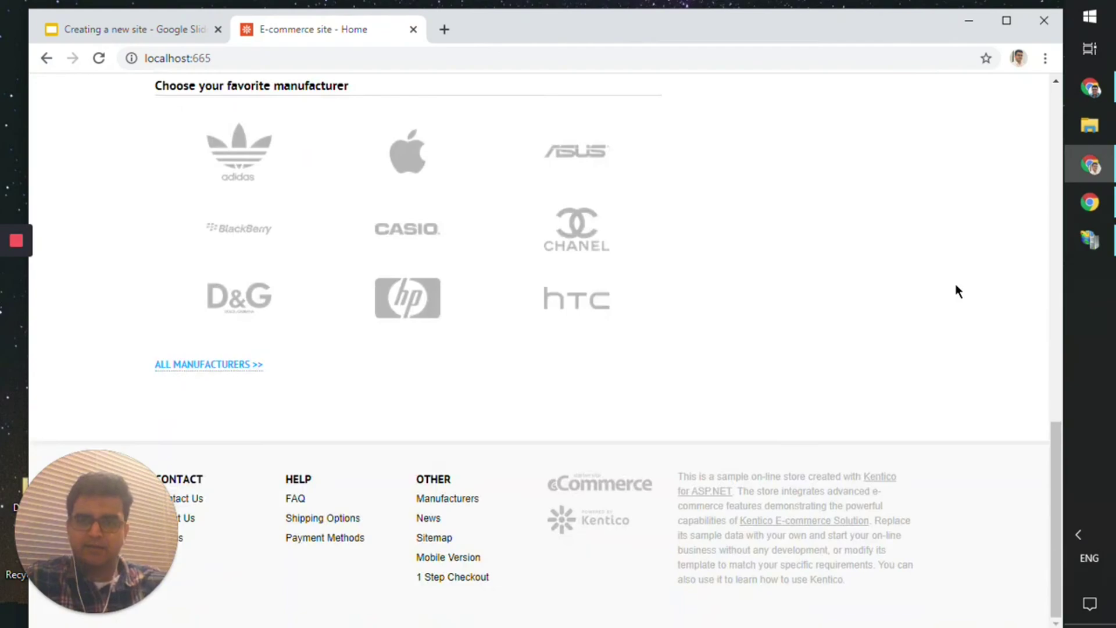
{"action": "scroll", "coordinate": [958, 291], "scroll_direction": "up", "scroll_amount": 15}
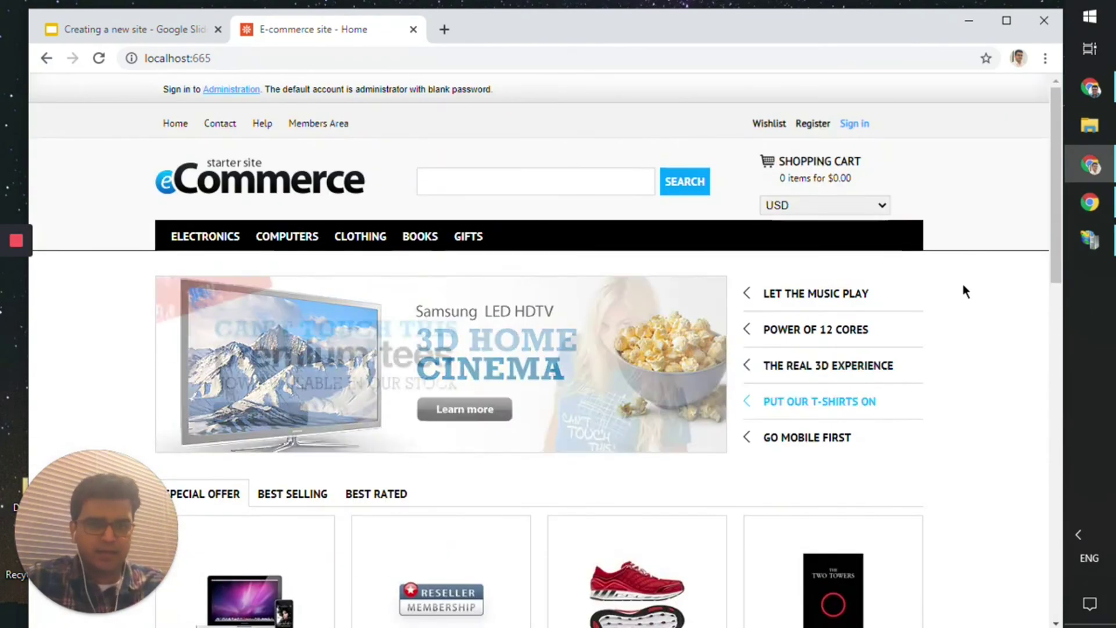
{"action": "scroll", "coordinate": [965, 290], "scroll_direction": "down", "scroll_amount": 8}
{"action": "scroll", "coordinate": [968, 291], "scroll_direction": "down", "scroll_amount": 8}
{"action": "scroll", "coordinate": [942, 314], "scroll_direction": "up", "scroll_amount": 16}
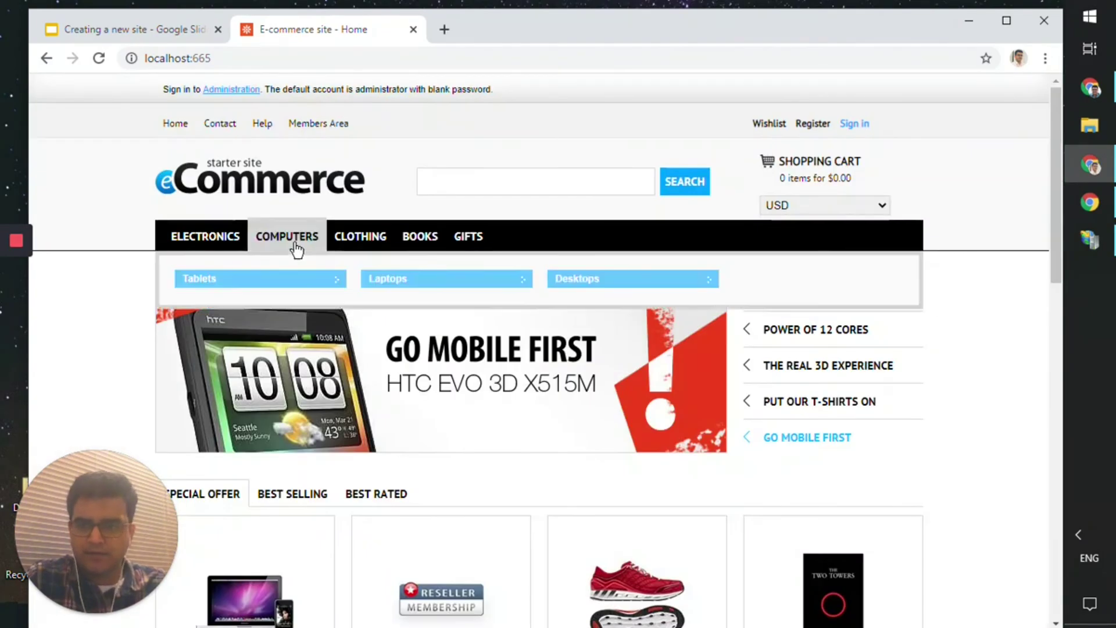
- Open the Computers product listing and browse its prices and stock status
{"action": "left_click", "coordinate": [296, 249]}
{"action": "mouse_move", "coordinate": [474, 261]}
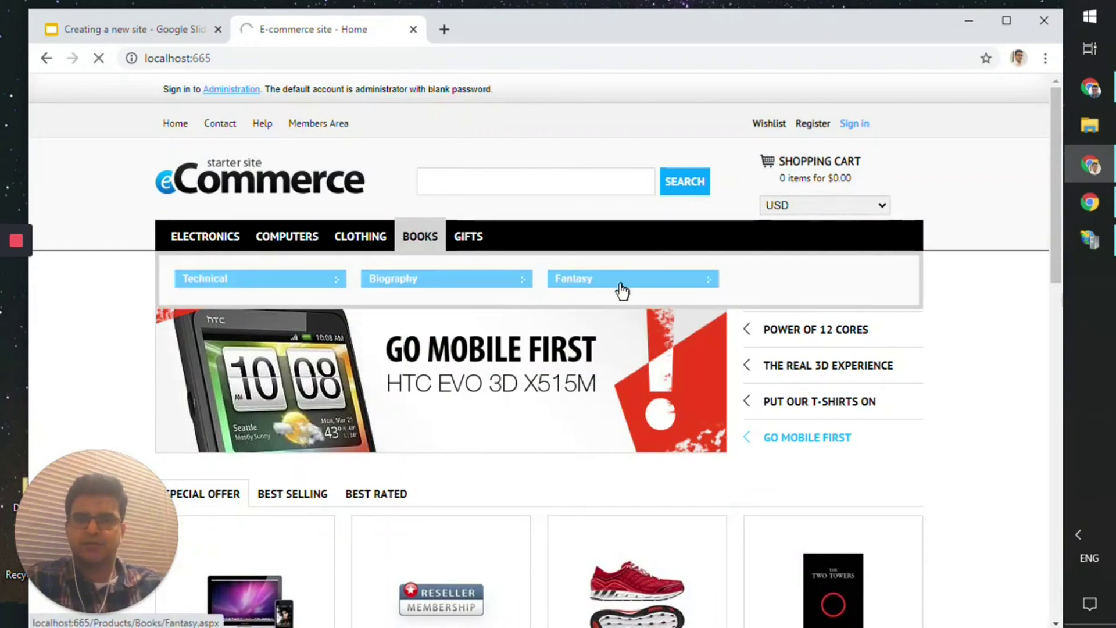
{"action": "scroll", "coordinate": [634, 294], "scroll_direction": "down", "scroll_amount": 18}
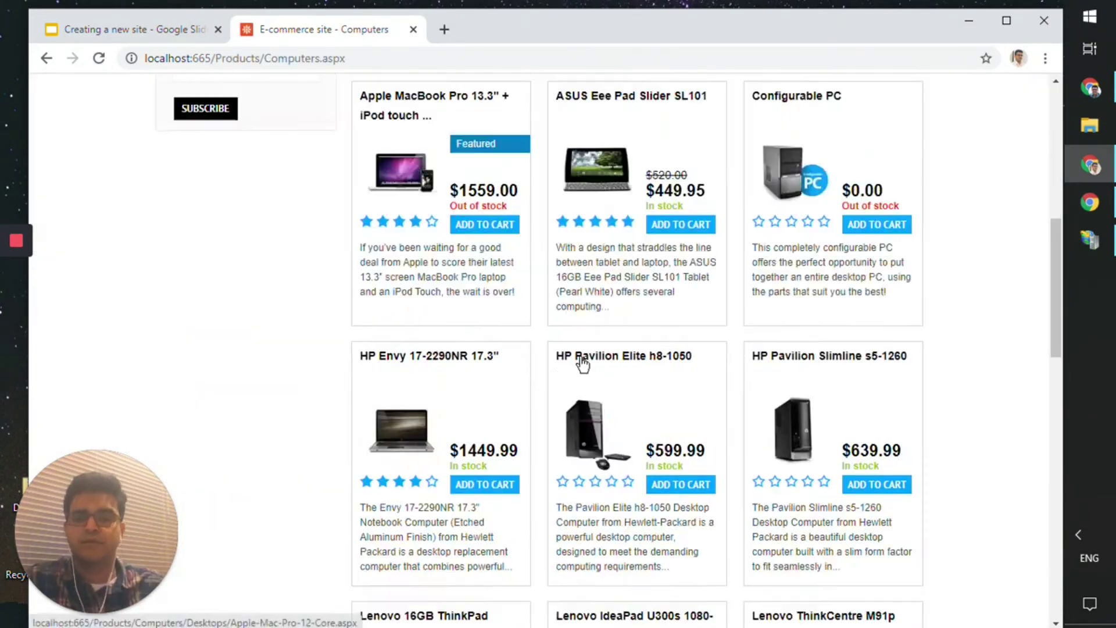
{"action": "scroll", "coordinate": [573, 380], "scroll_direction": "up", "scroll_amount": 10}
{"action": "scroll", "coordinate": [574, 380], "scroll_direction": "up", "scroll_amount": 10}
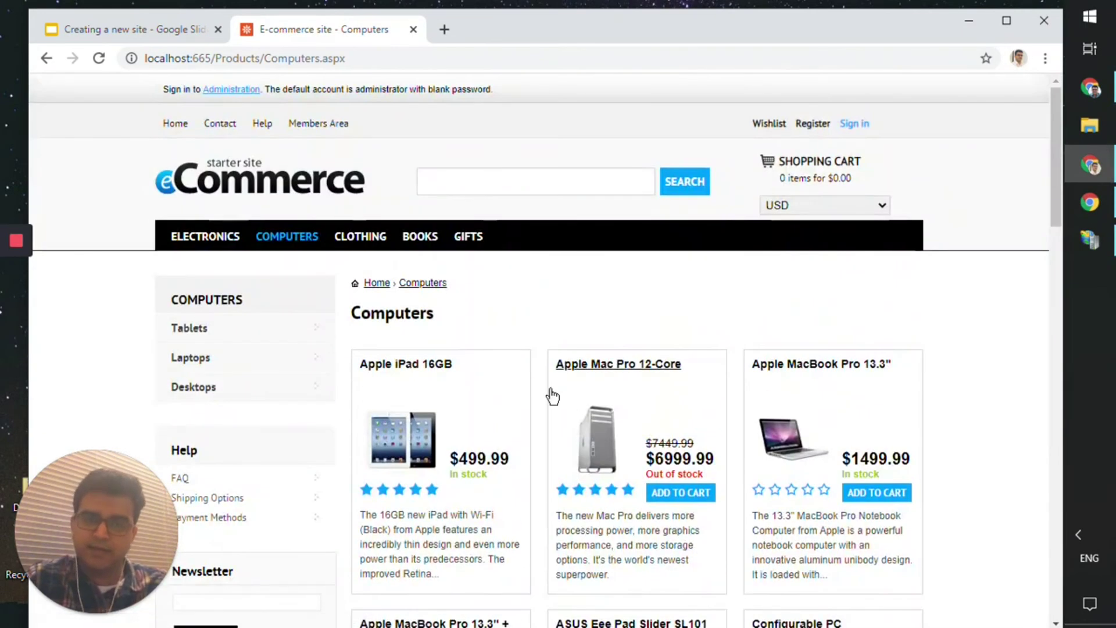
{"action": "left_click", "coordinate": [359, 59]}
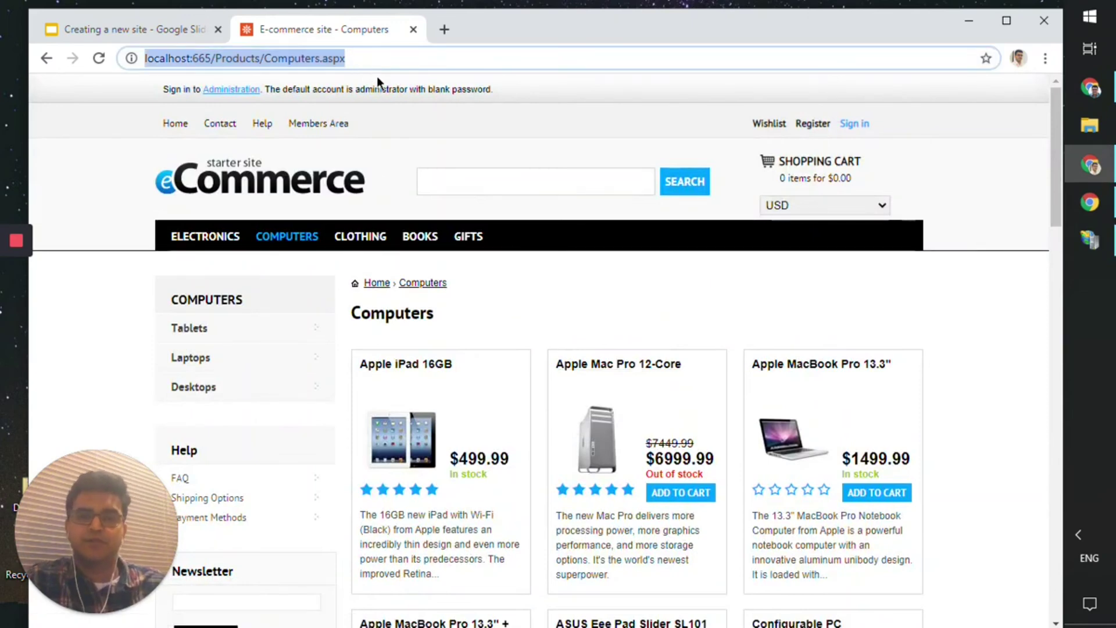
- Go to localhost:665/admin and sign in as 'administrator' with a blank password
{"action": "key", "text": "End"}
{"action": "key", "text": "ctrl+shift+Left"}
{"action": "key", "text": "ctrl+shift+Left"}
{"action": "key", "text": "ctrl+shift+Left"}
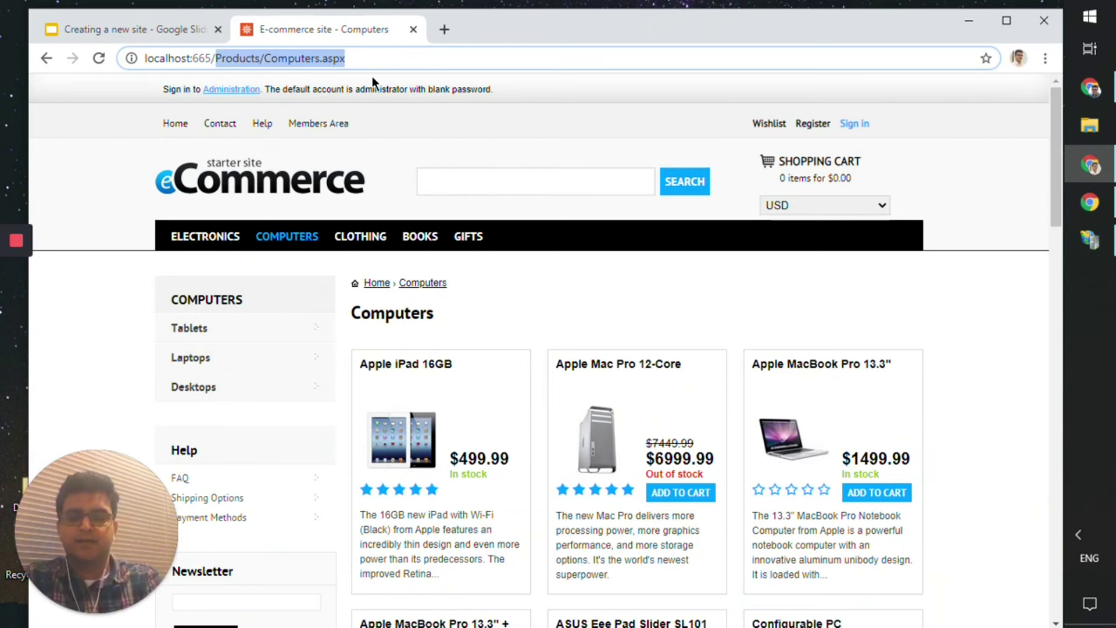
{"action": "type", "text": "admin"}
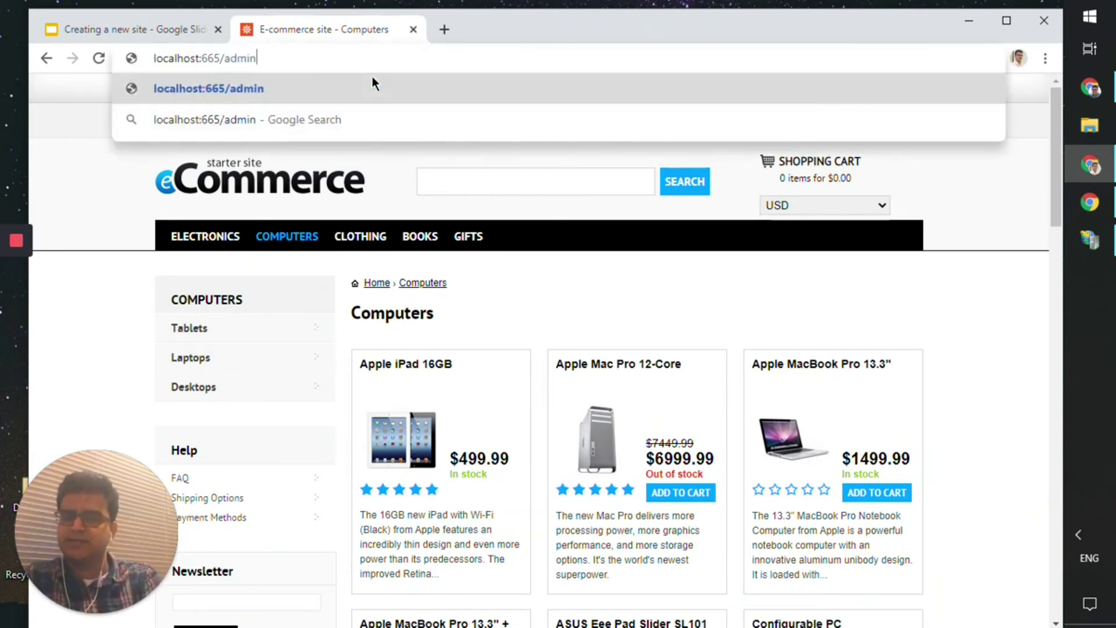
{"action": "key", "text": "Return"}
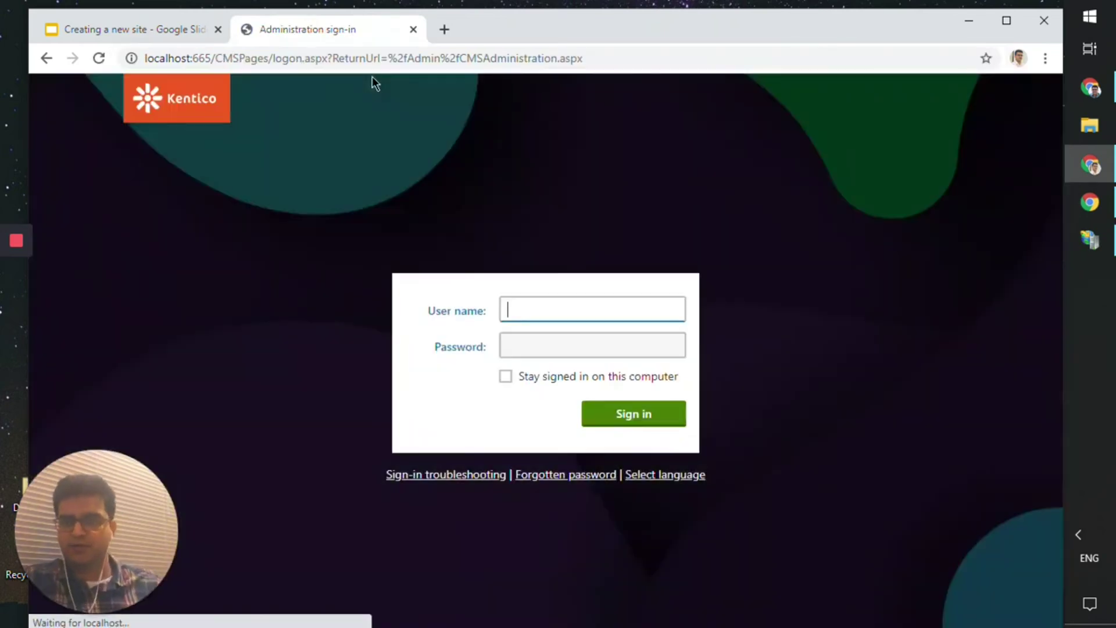
{"action": "type", "text": "administrator"}
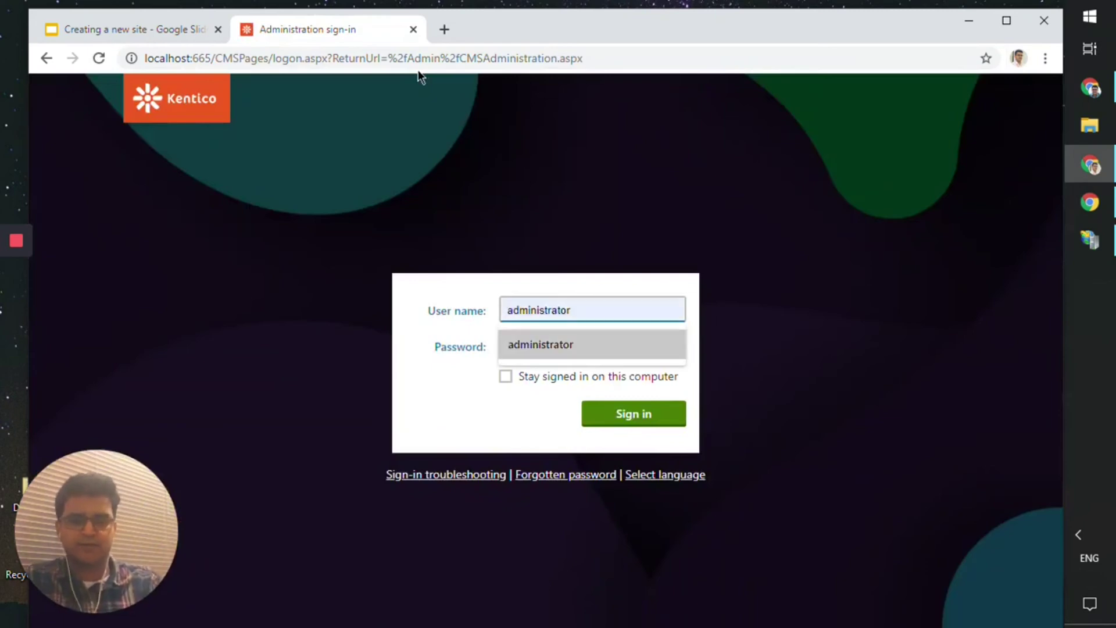
{"action": "left_click", "coordinate": [621, 422]}
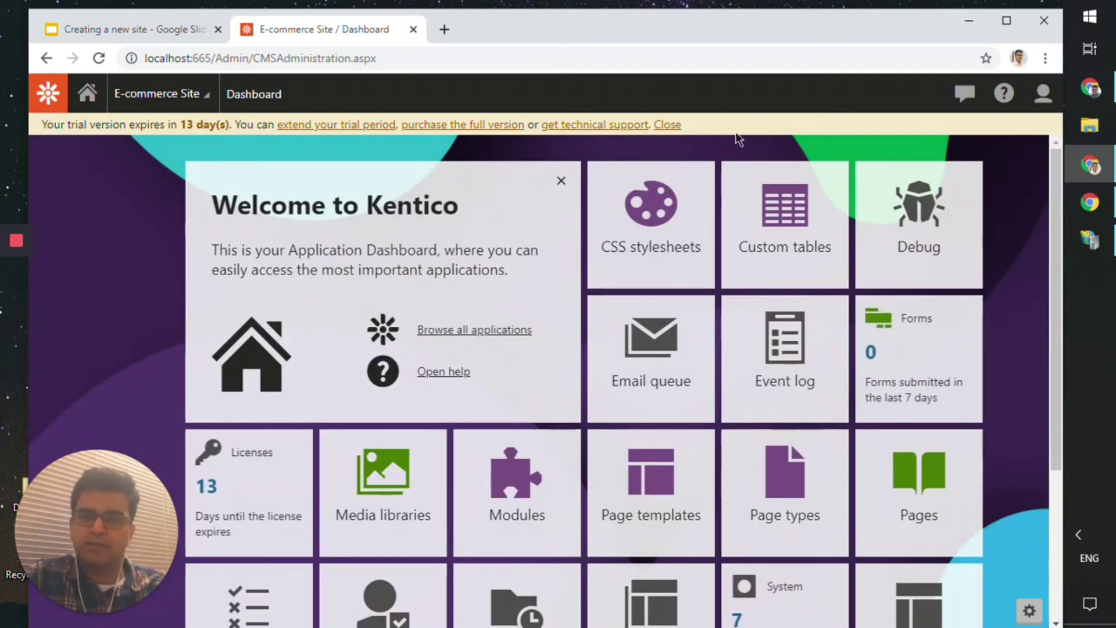
- Dismiss the trial notice and open the site's Home page in the Pages application
{"action": "left_click", "coordinate": [669, 126]}
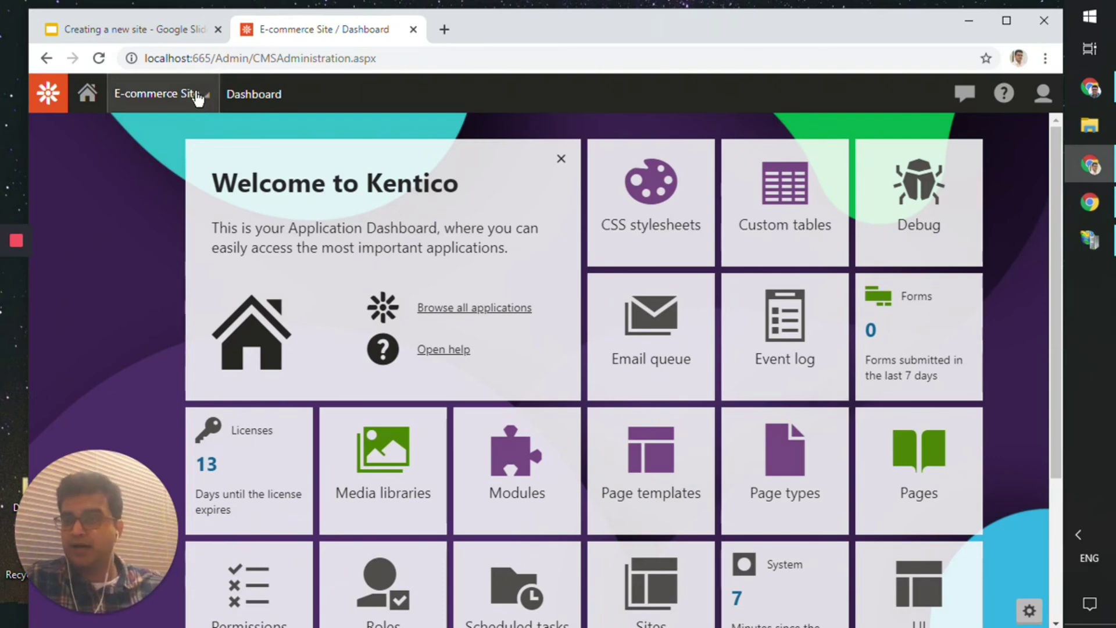
{"action": "left_click", "coordinate": [762, 386]}
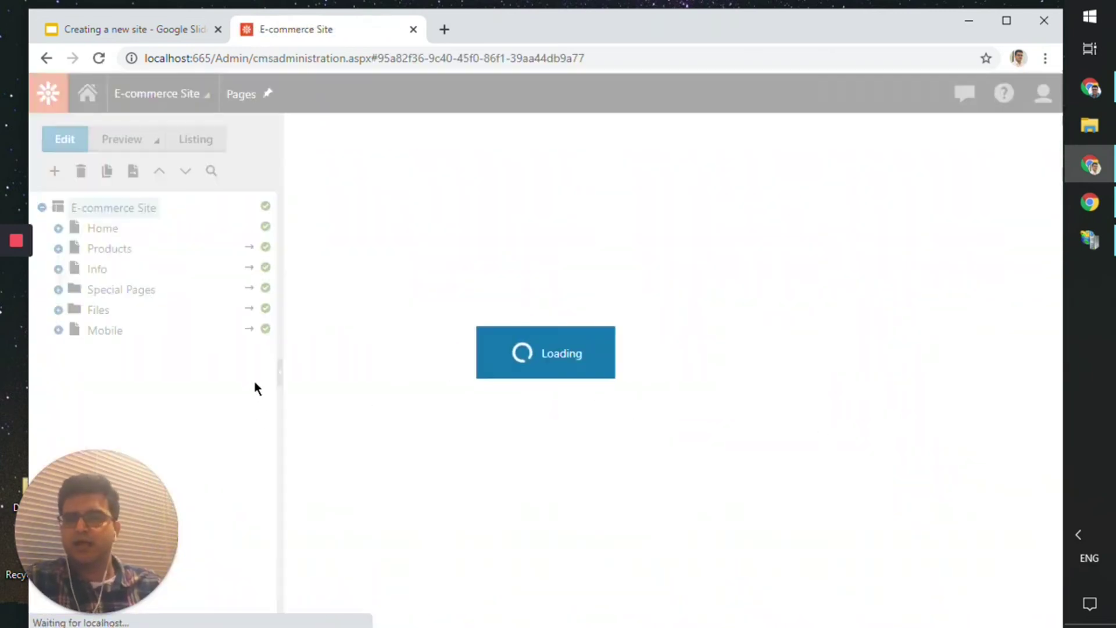
{"action": "left_click", "coordinate": [103, 230]}
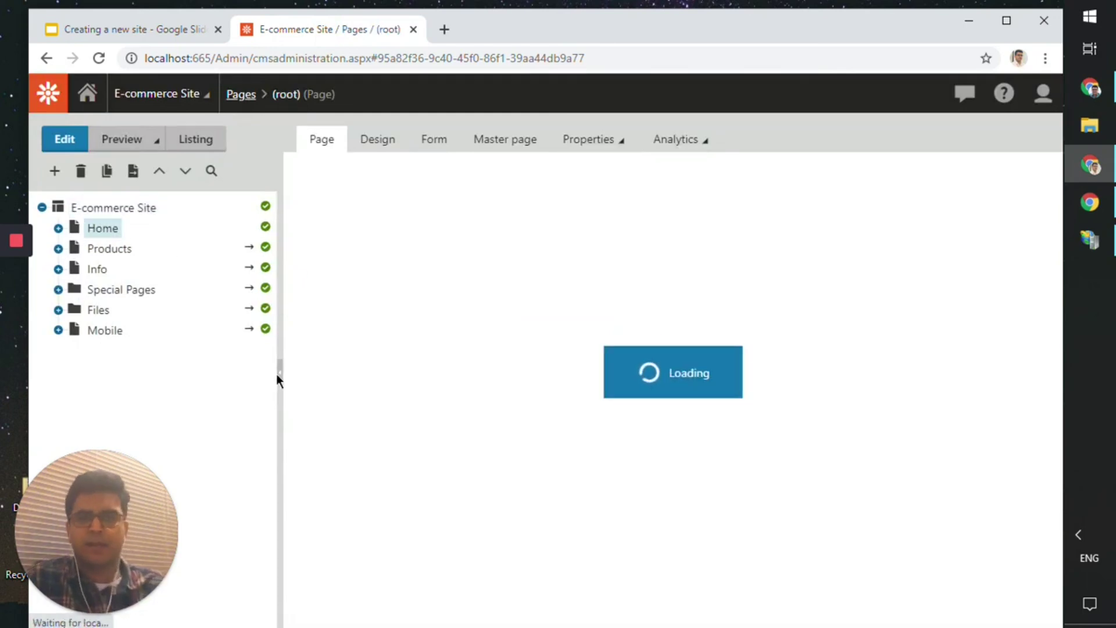
- Expand Products > Electronics > Televisions in the content tree and open the LCD page
{"action": "scroll", "coordinate": [431, 407], "scroll_direction": "down", "scroll_amount": 5}
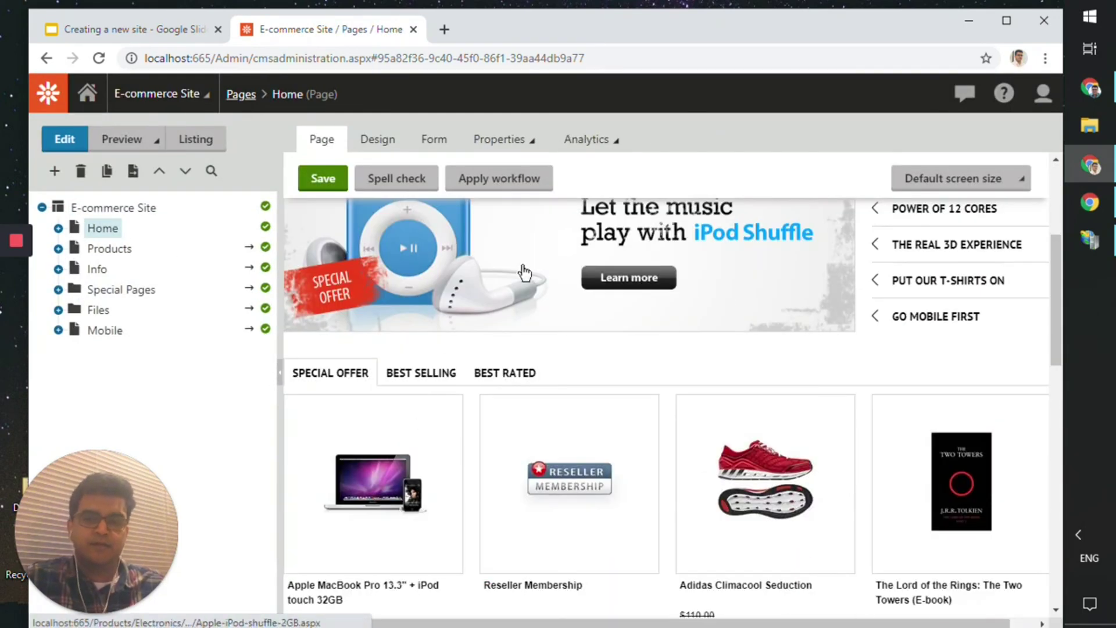
{"action": "scroll", "coordinate": [499, 372], "scroll_direction": "down", "scroll_amount": 12}
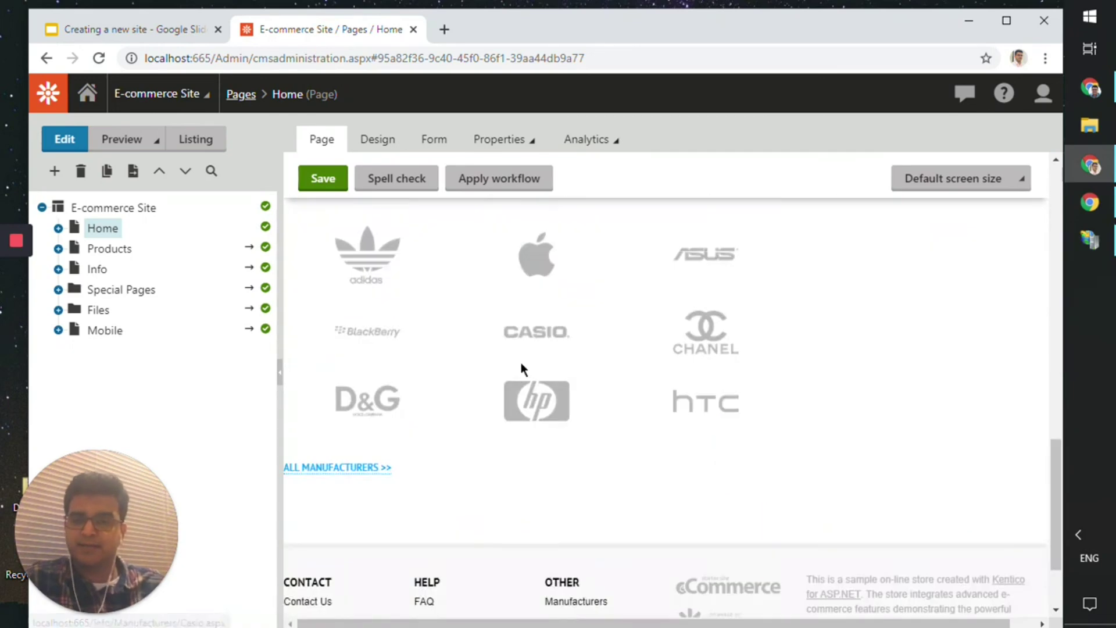
{"action": "scroll", "coordinate": [524, 358], "scroll_direction": "up", "scroll_amount": 8}
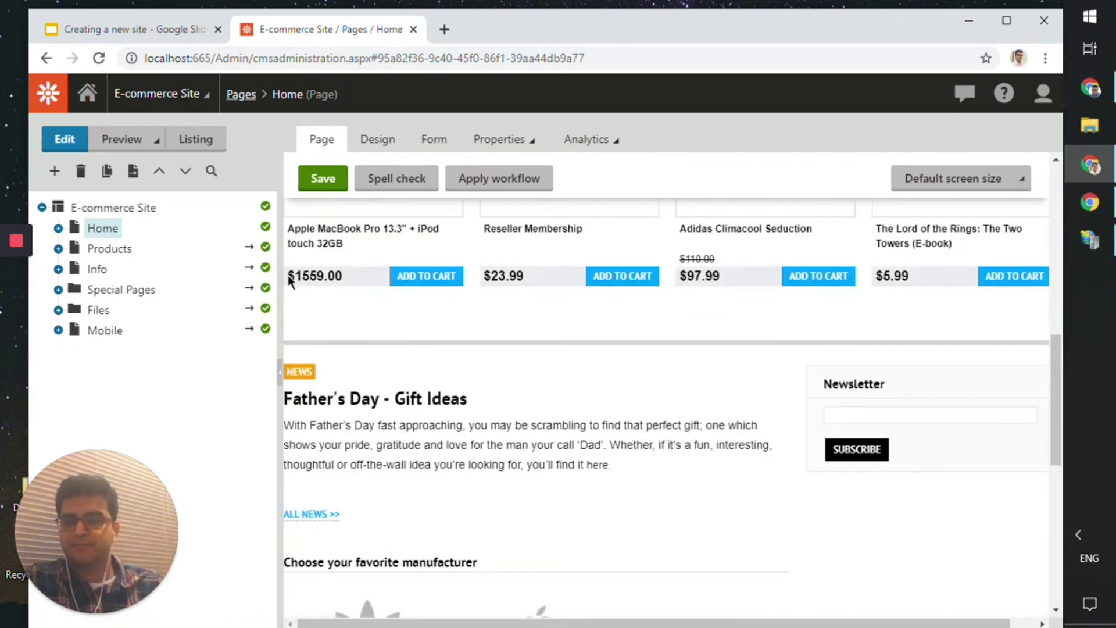
{"action": "left_click", "coordinate": [58, 248]}
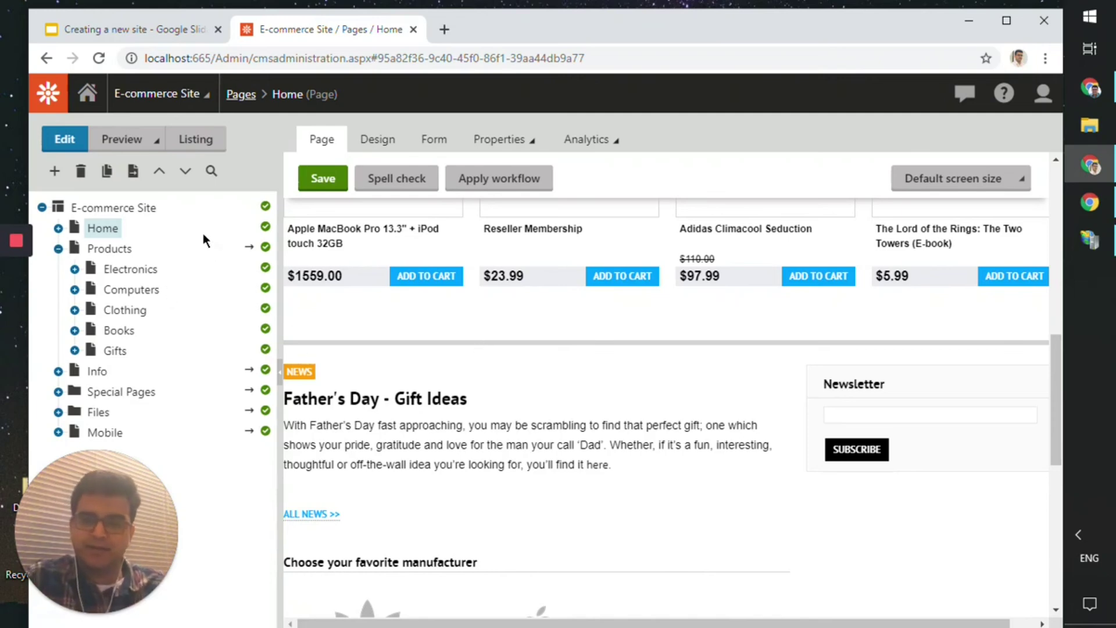
{"action": "scroll", "coordinate": [395, 299], "scroll_direction": "up", "scroll_amount": 10}
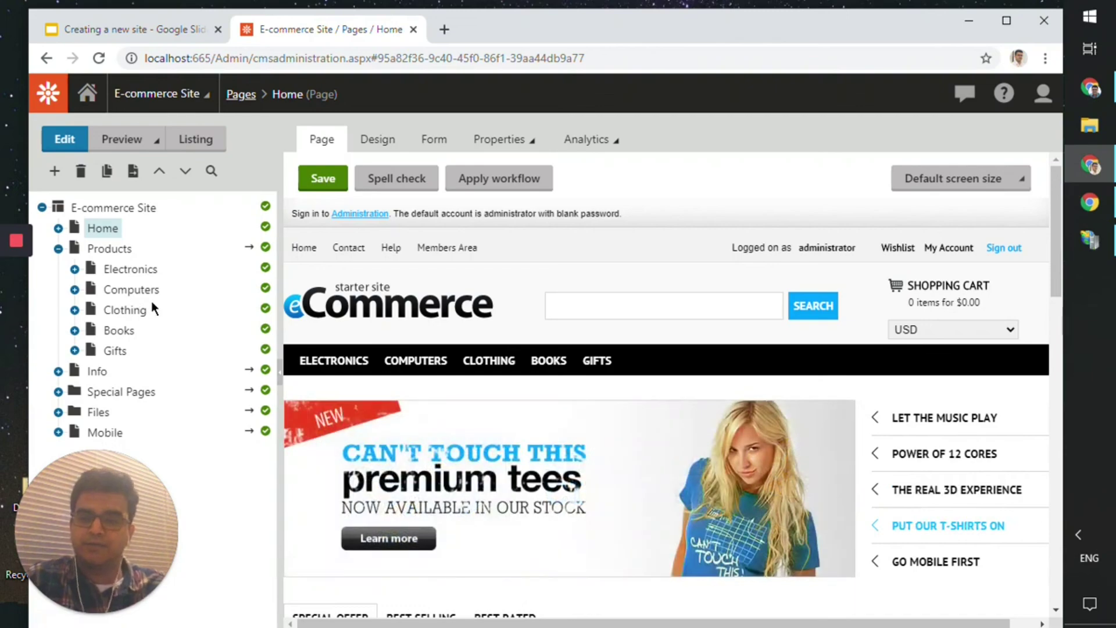
{"action": "left_click", "coordinate": [75, 269]}
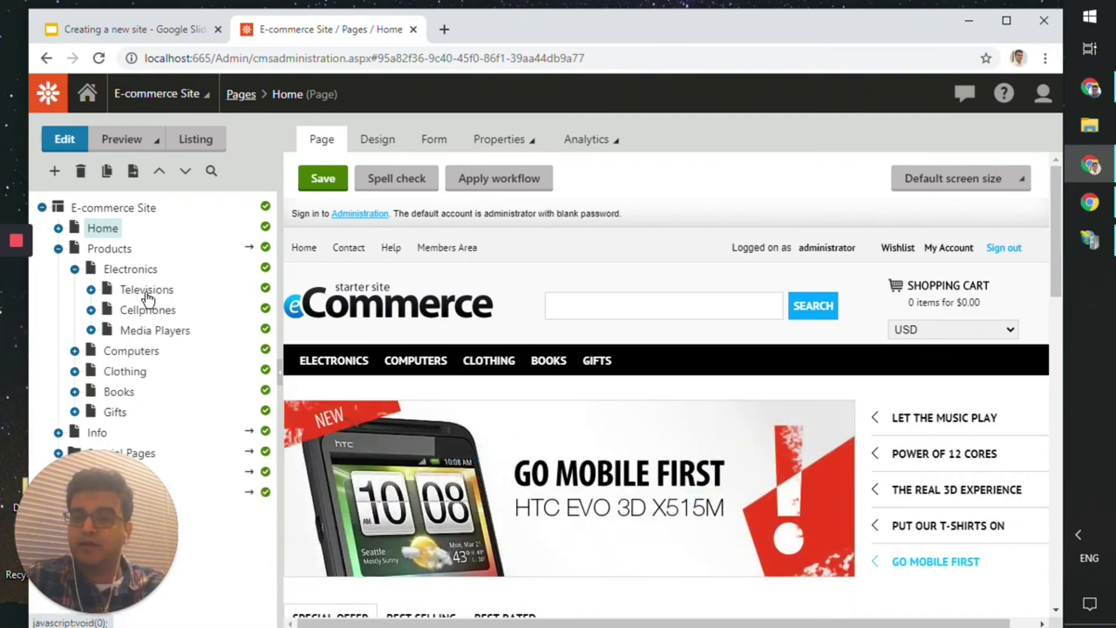
{"action": "left_click", "coordinate": [91, 289]}
{"action": "left_click", "coordinate": [146, 310]}
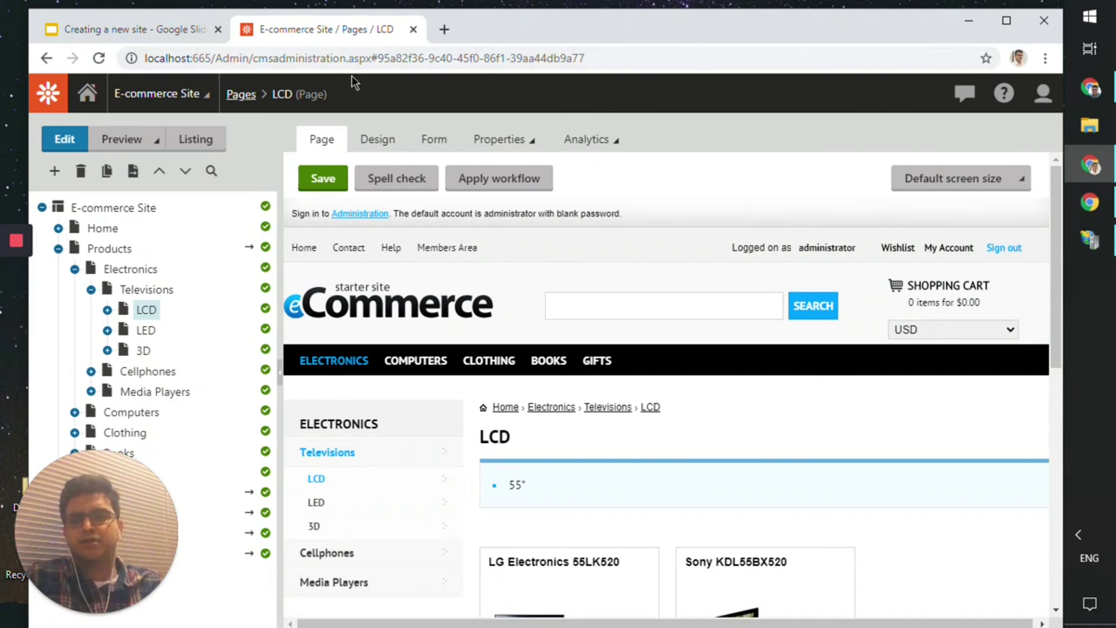
- Return to the Google Slides presentation and advance through Questions to the closing 'Subscribe, like and share' slide
{"action": "left_click", "coordinate": [185, 39]}
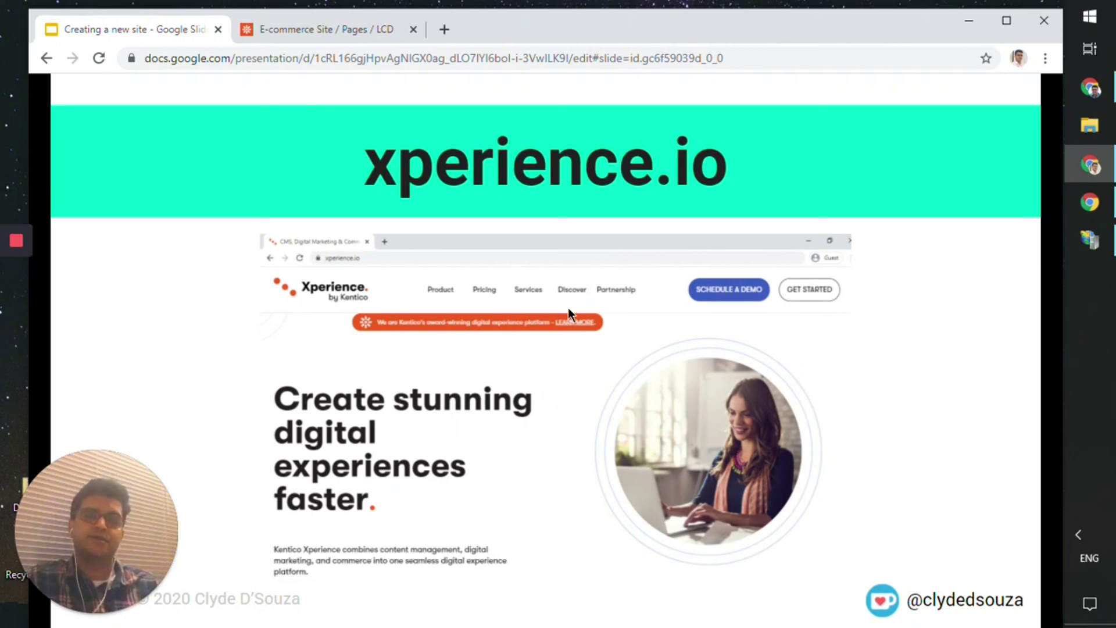
{"action": "key", "text": "Right"}
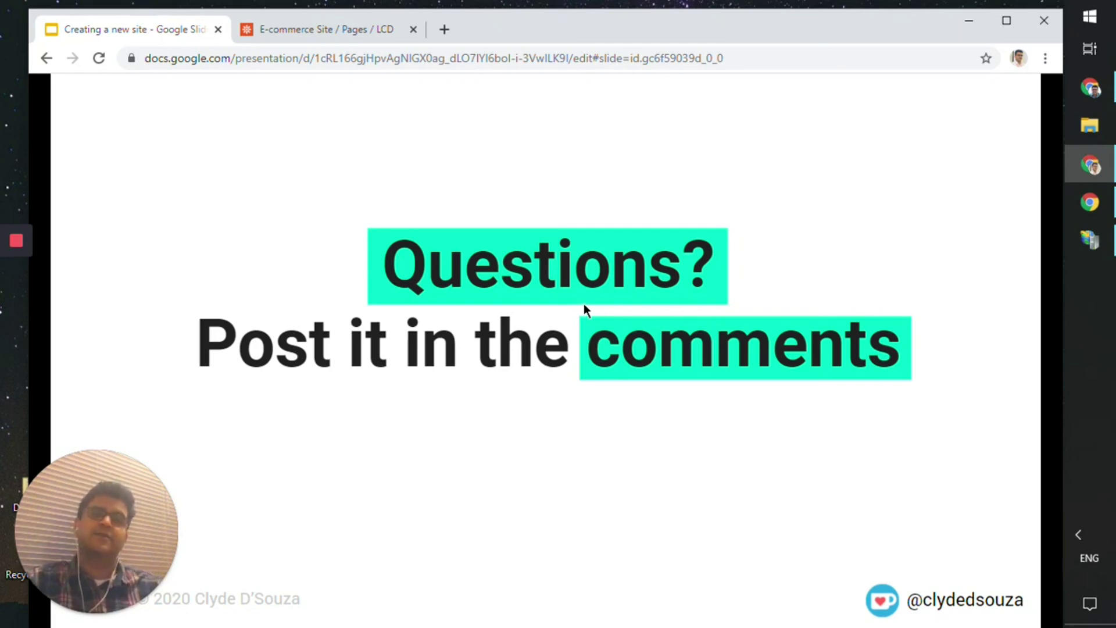
{"action": "key", "text": "Right"}
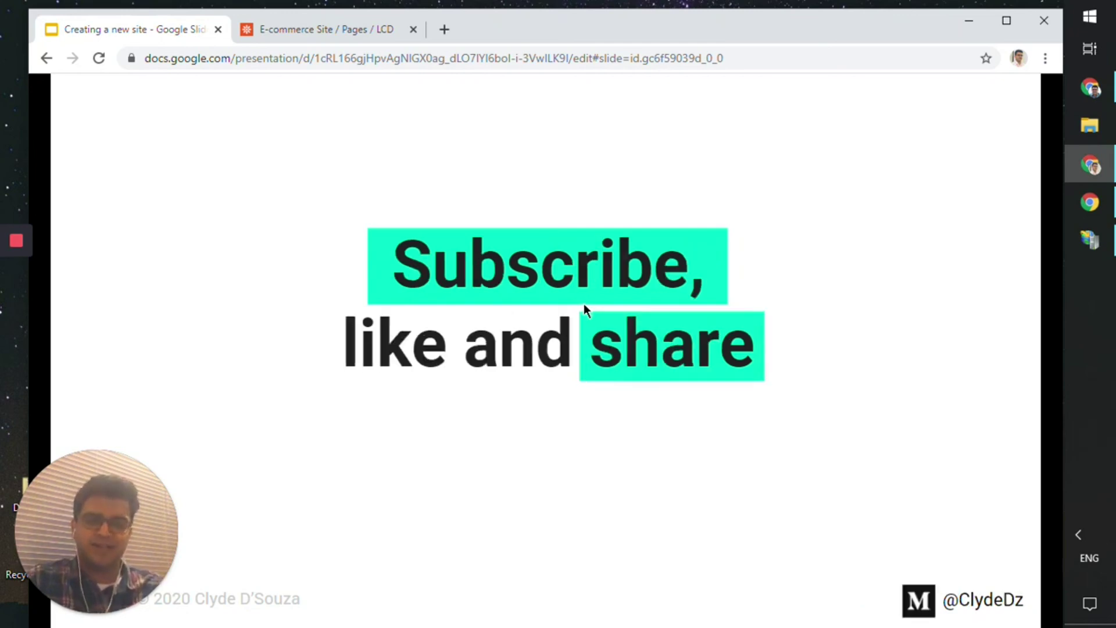